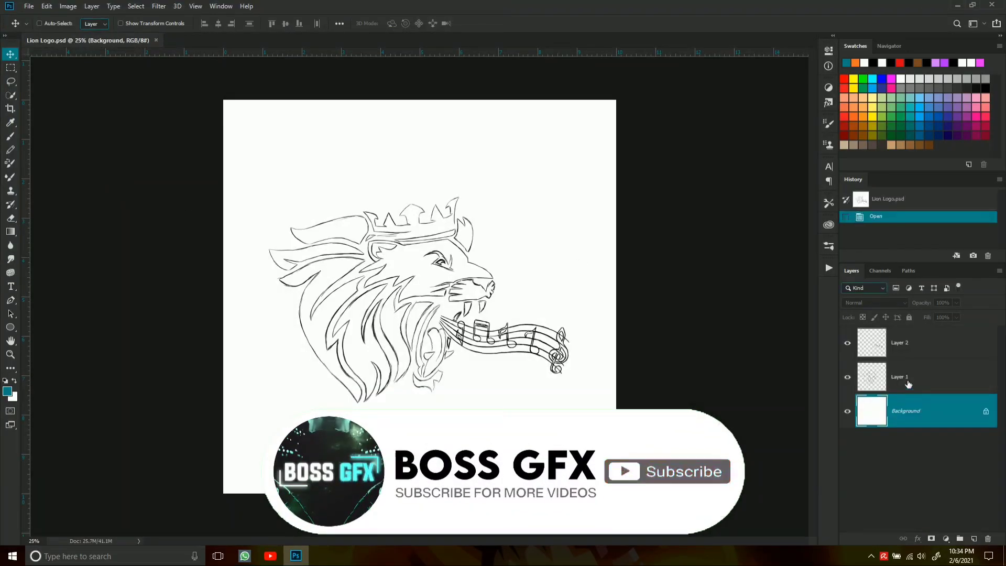
- Group the two sketch layers, add a gray Solid Color fill layer, and set Group 1 to 50% opacity
{"action": "key", "text": "ctrl+g"}
{"action": "left_click", "coordinate": [946, 538]}
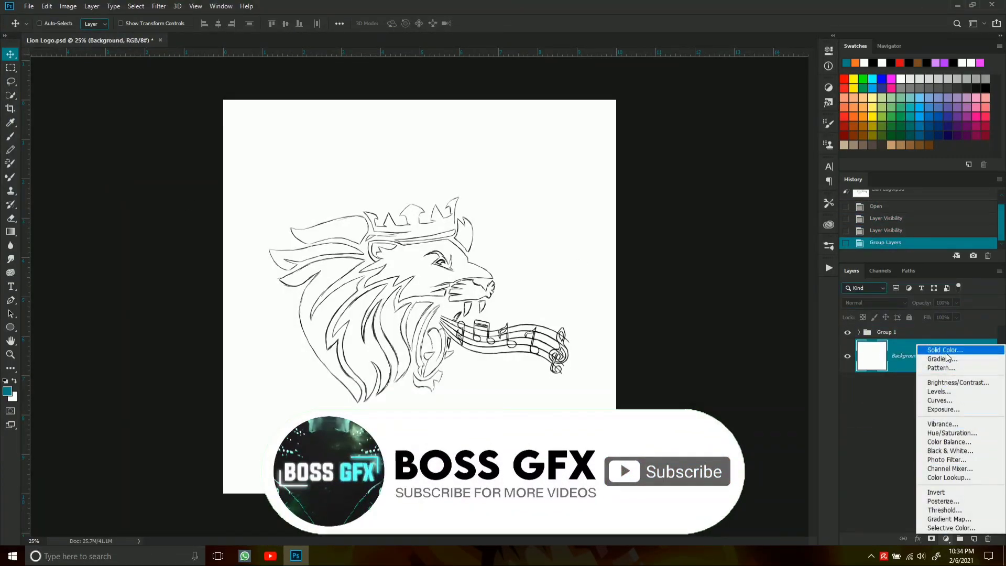
{"action": "left_click", "coordinate": [896, 344]}
{"action": "left_click", "coordinate": [726, 198]}
{"action": "left_click", "coordinate": [891, 332]}
{"action": "key", "text": "5"}
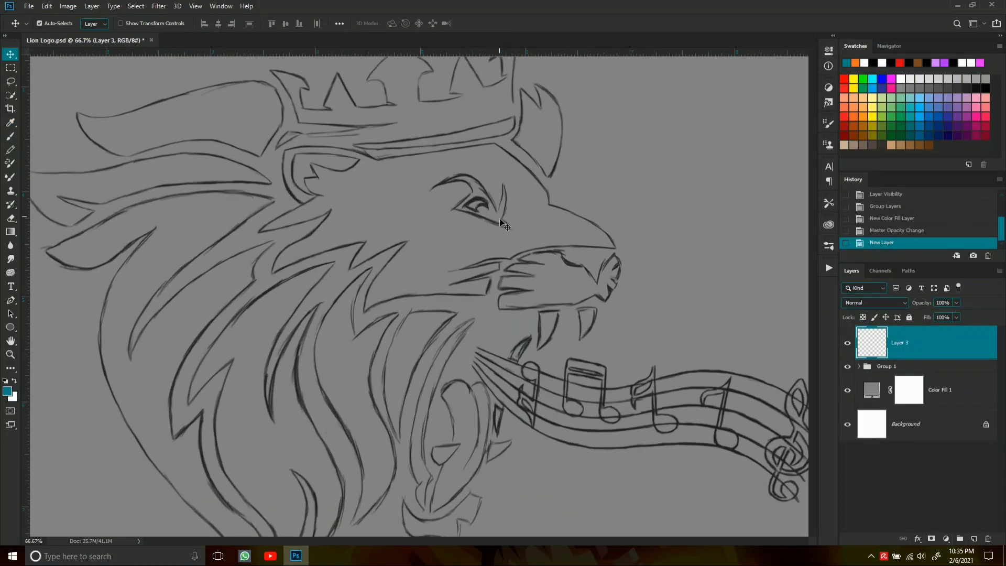
- Set the Pen tool's path outlines to 2 px green and zoom to 200%
{"action": "scroll", "coordinate": [657, 385], "scroll_direction": "down", "scroll_amount": 2}
{"action": "scroll", "coordinate": [520, 367], "scroll_direction": "up", "scroll_amount": 3}
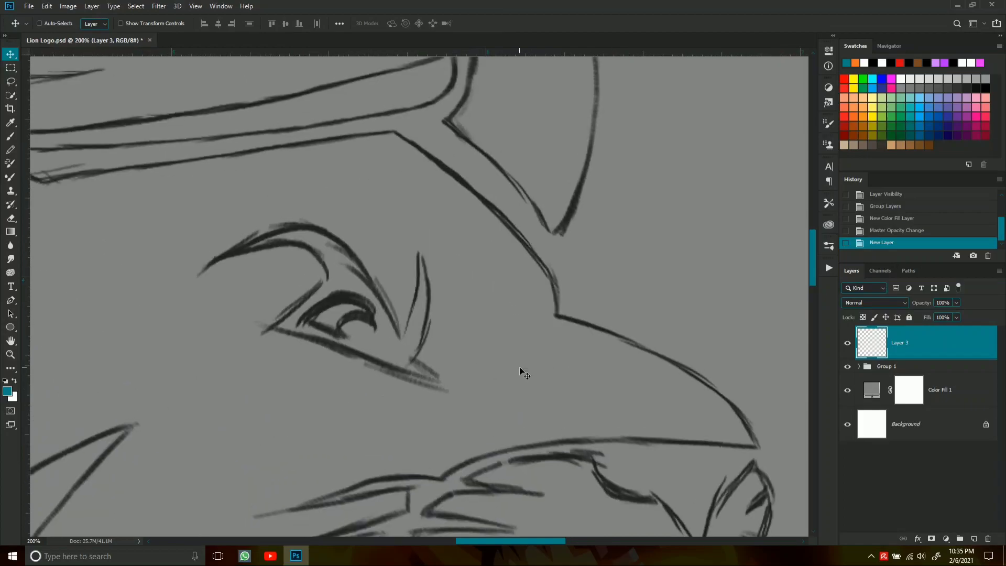
{"action": "scroll", "coordinate": [618, 310], "scroll_direction": "down", "scroll_amount": 2}
{"action": "key", "text": "p"}
{"action": "key", "text": "ctrl+plus"}
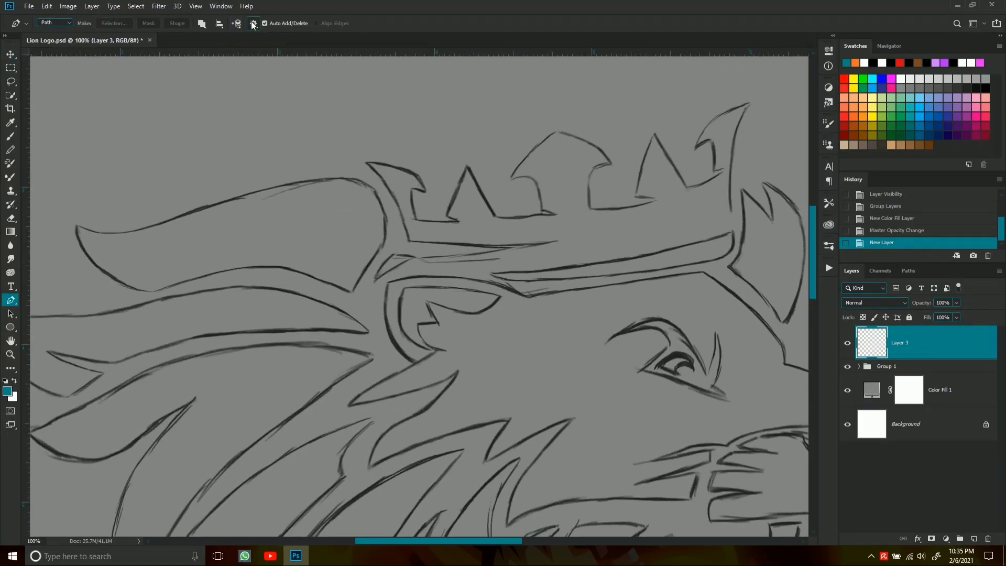
{"action": "left_click", "coordinate": [253, 23]}
{"action": "left_click", "coordinate": [277, 61]}
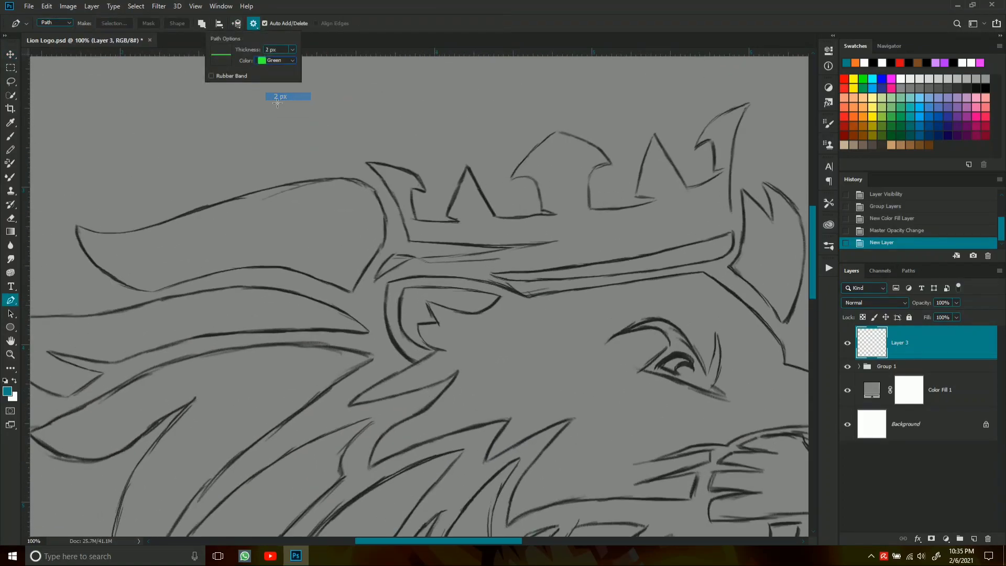
{"action": "key", "text": "ctrl+plus"}
- Start a pen path at the crown spike tip with a curved anchor along its edge
{"action": "scroll", "coordinate": [565, 429], "scroll_direction": "up", "scroll_amount": 2}
{"action": "scroll", "coordinate": [575, 461], "scroll_direction": "up", "scroll_amount": 2}
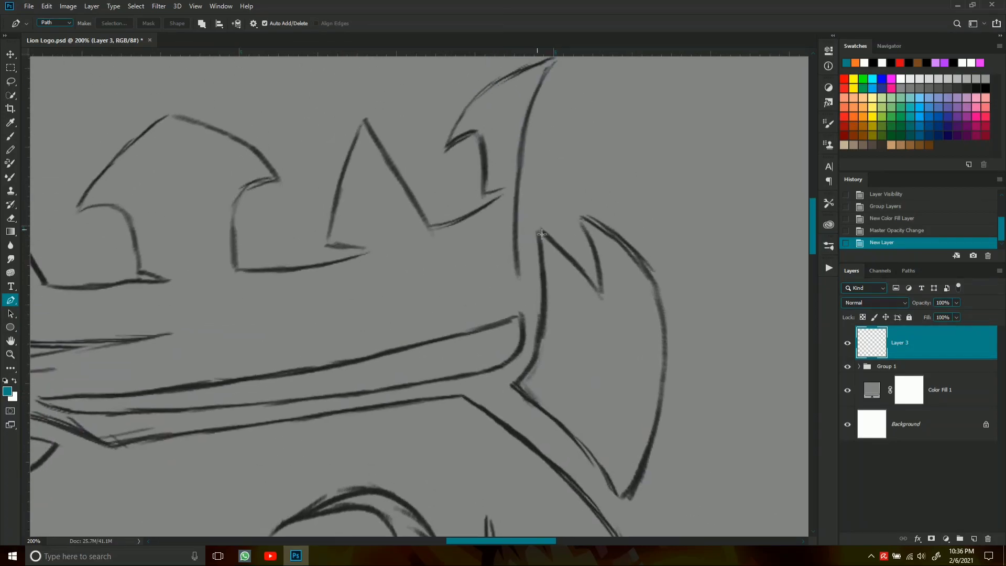
{"action": "scroll", "coordinate": [575, 461], "scroll_direction": "up", "scroll_amount": 2}
{"action": "left_click", "coordinate": [542, 202]}
{"action": "left_click_drag", "start_coordinate": [517, 359], "coordinate": [564, 311]}
- Trace the crown's right spike with corner and curved anchors and close its outline
{"action": "scroll", "coordinate": [521, 362], "scroll_direction": "down", "scroll_amount": 3}
{"action": "left_click", "coordinate": [480, 263], "text": "alt"}
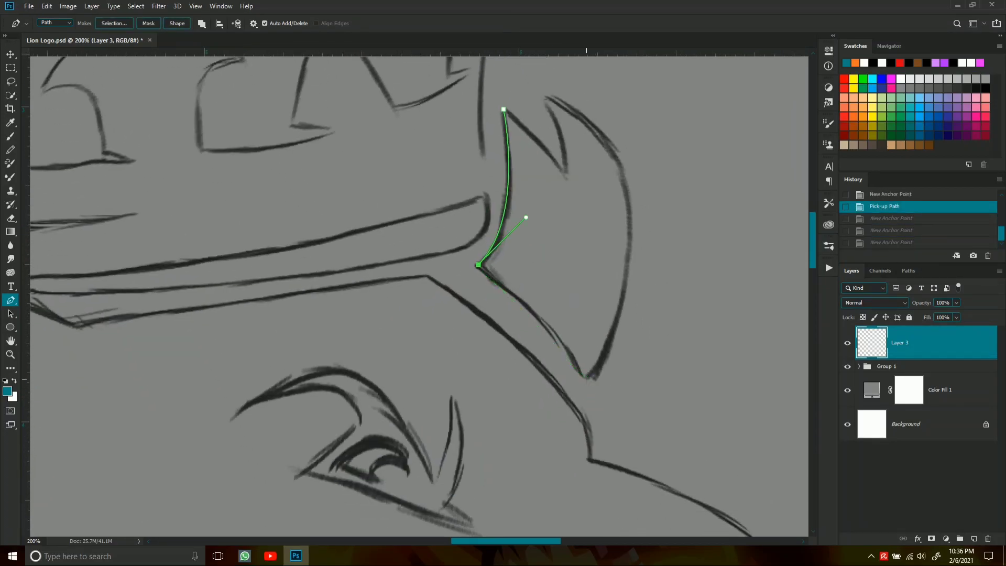
{"action": "left_click_drag", "start_coordinate": [580, 377], "coordinate": [602, 424]}
{"action": "left_click", "coordinate": [581, 377], "text": "alt"}
{"action": "scroll", "coordinate": [548, 182], "scroll_direction": "up", "scroll_amount": 3}
{"action": "left_click_drag", "start_coordinate": [370, 93], "coordinate": [376, 95]}
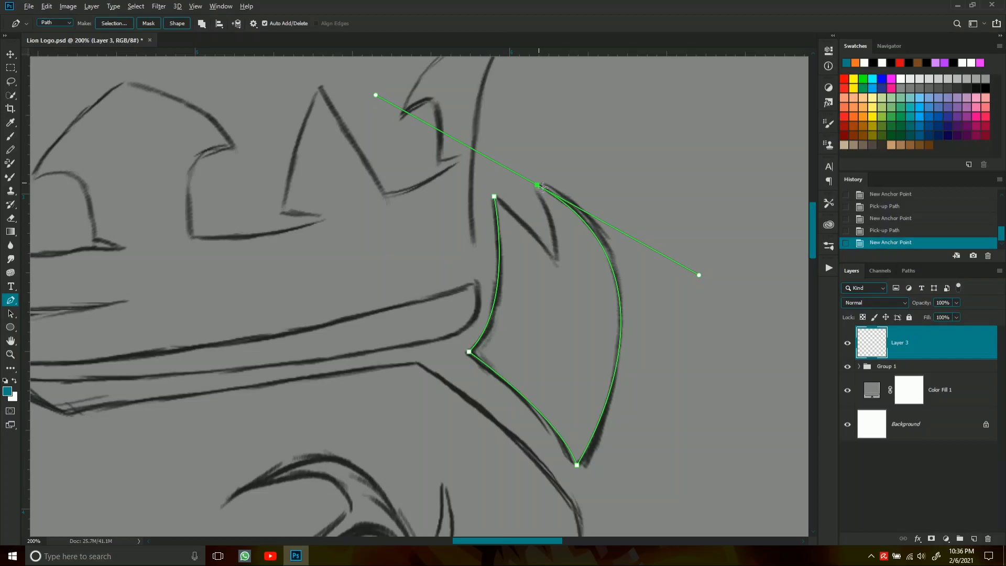
{"action": "key", "text": "ctrl+z"}
{"action": "left_click_drag", "start_coordinate": [553, 268], "coordinate": [469, 309]}
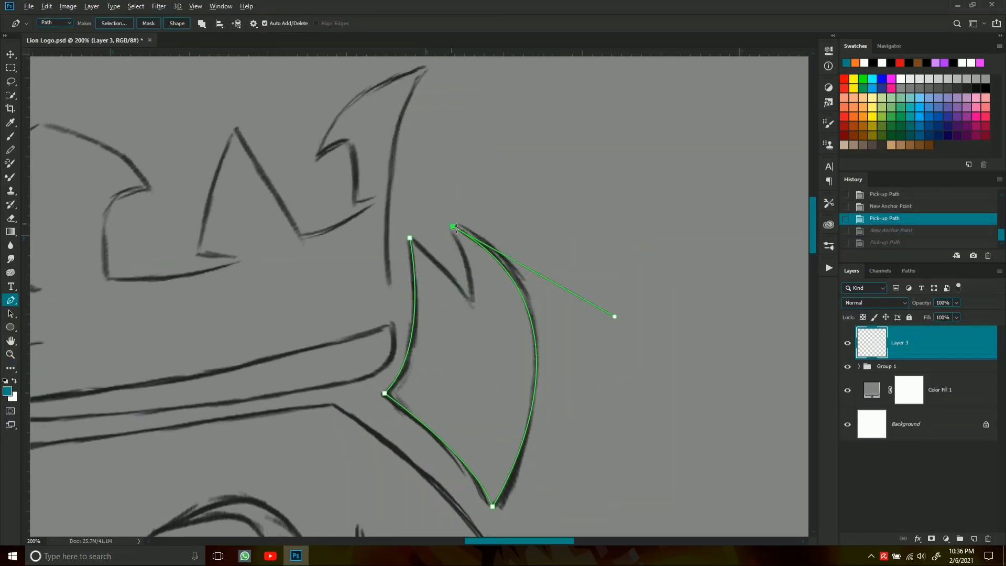
{"action": "left_click", "coordinate": [470, 300]}
{"action": "left_click", "coordinate": [461, 268]}
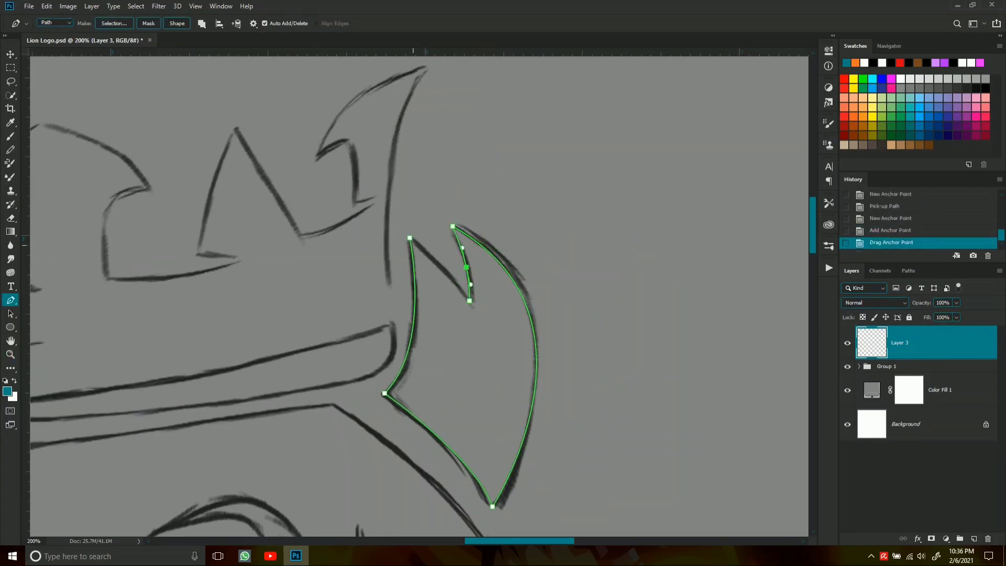
{"action": "left_click", "coordinate": [410, 238]}
- Trace and close outlines for the crown band and its small left piece
{"action": "left_click_drag", "start_coordinate": [381, 329], "coordinate": [690, 269]}
{"action": "left_click", "coordinate": [217, 348]}
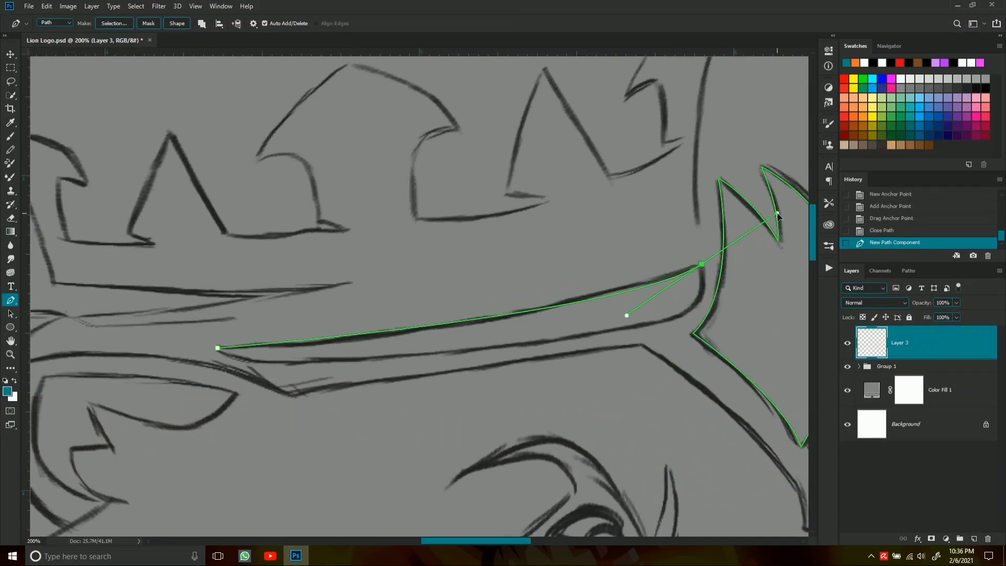
{"action": "left_click_drag", "start_coordinate": [779, 216], "coordinate": [806, 209]}
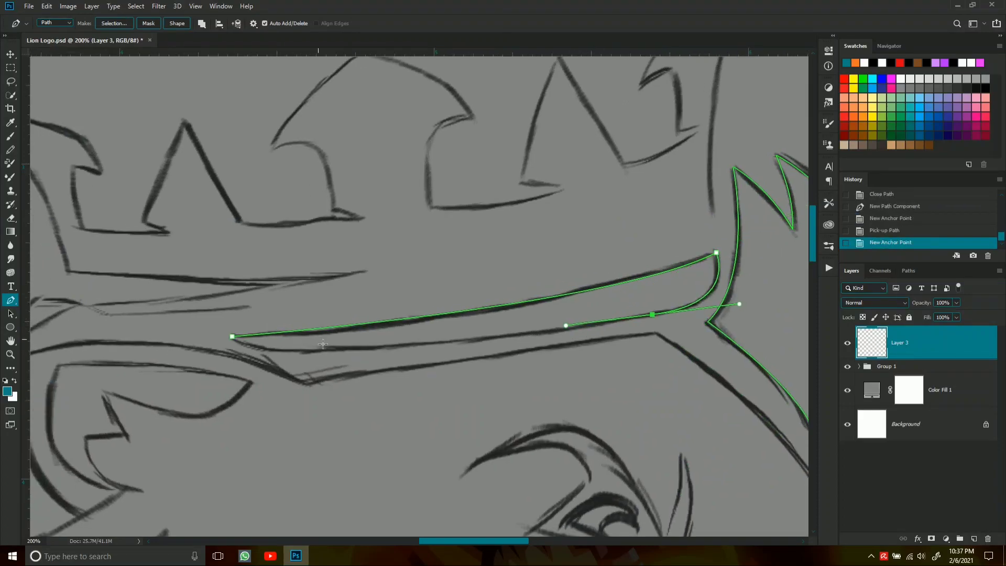
{"action": "left_click", "coordinate": [232, 336]}
{"action": "left_click_drag", "start_coordinate": [566, 325], "coordinate": [653, 316]}
{"action": "left_click_drag", "start_coordinate": [718, 277], "coordinate": [682, 310]}
{"action": "scroll", "coordinate": [380, 354], "scroll_direction": "left", "scroll_amount": 5}
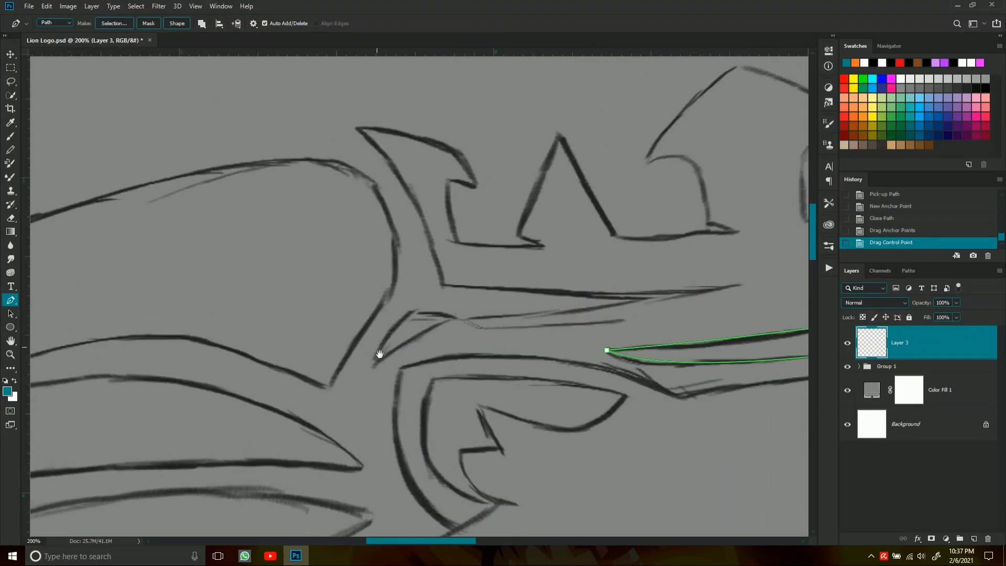
{"action": "left_click_drag", "start_coordinate": [472, 315], "coordinate": [499, 299]}
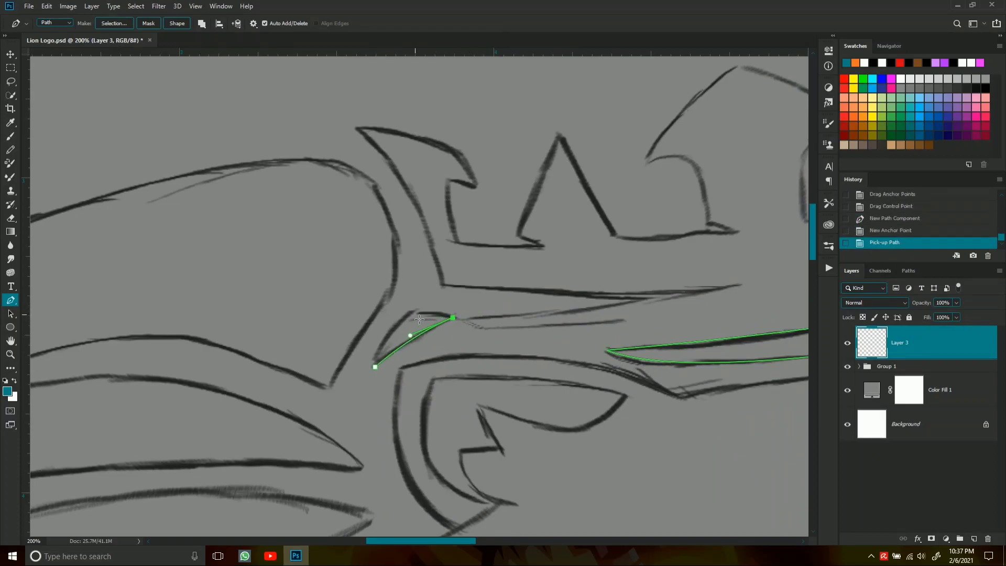
{"action": "left_click", "coordinate": [375, 367]}
{"action": "scroll", "coordinate": [376, 367], "scroll_direction": "right", "scroll_amount": 5}
- Begin a new outline from the band's left edge up to the left spike tip
{"action": "left_click", "coordinate": [346, 355]}
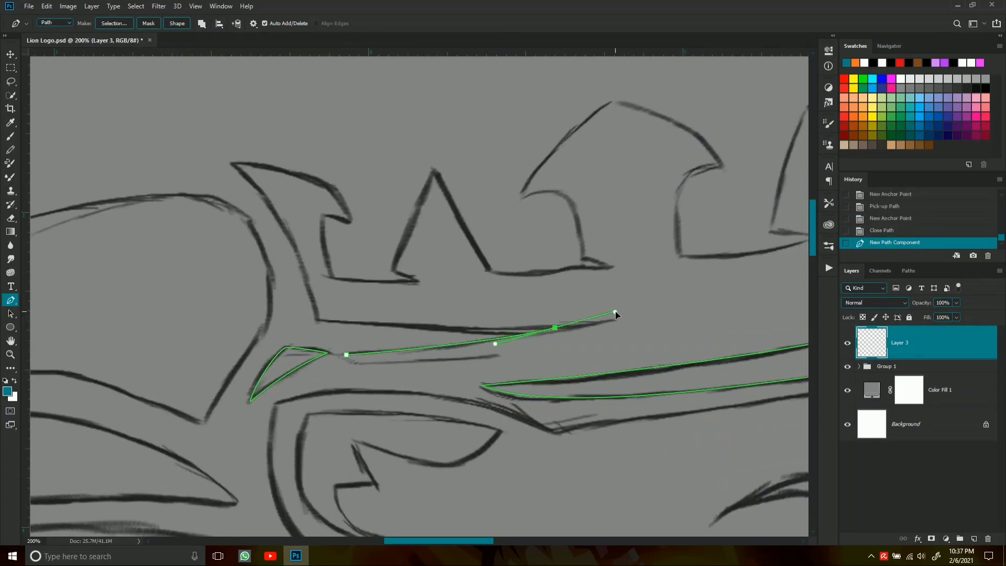
{"action": "key", "text": "ctrl+z"}
{"action": "key", "text": "ctrl+z"}
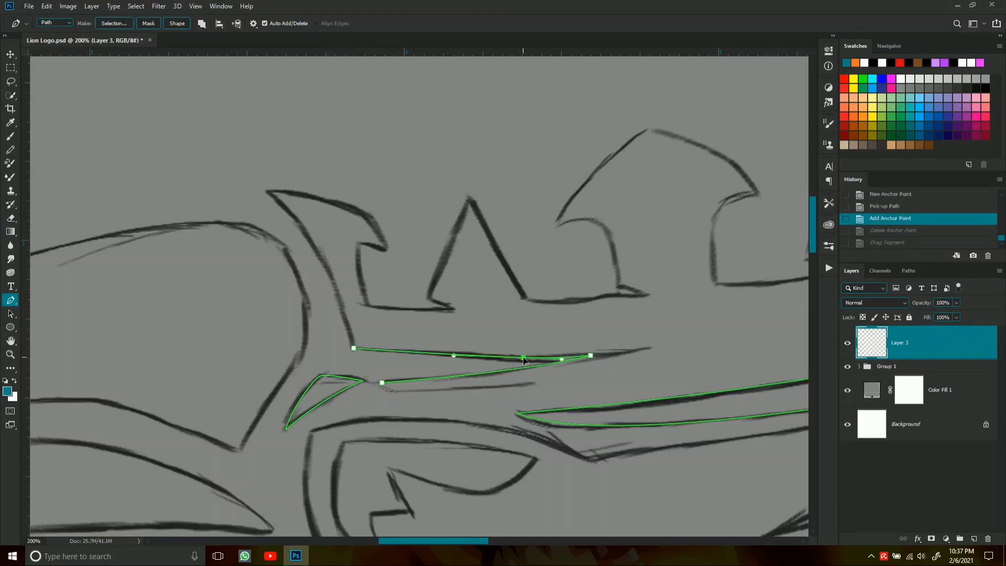
{"action": "left_click_drag", "start_coordinate": [524, 360], "coordinate": [524, 359]}
{"action": "left_click_drag", "start_coordinate": [398, 350], "coordinate": [523, 395]}
{"action": "left_click_drag", "start_coordinate": [509, 294], "coordinate": [515, 337]}
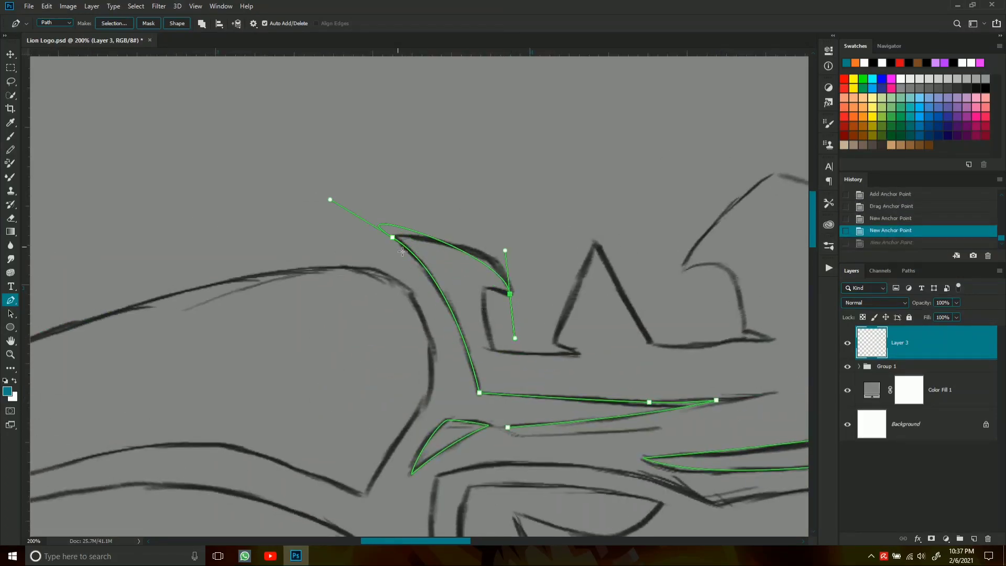
{"action": "key", "text": "ctrl+z"}
{"action": "key", "text": "ctrl+z"}
{"action": "left_click_drag", "start_coordinate": [512, 290], "coordinate": [339, 400]}
- Trace from the left spike tip through the crown notch to the first crown peak
{"action": "left_click", "coordinate": [217, 329], "text": "alt"}
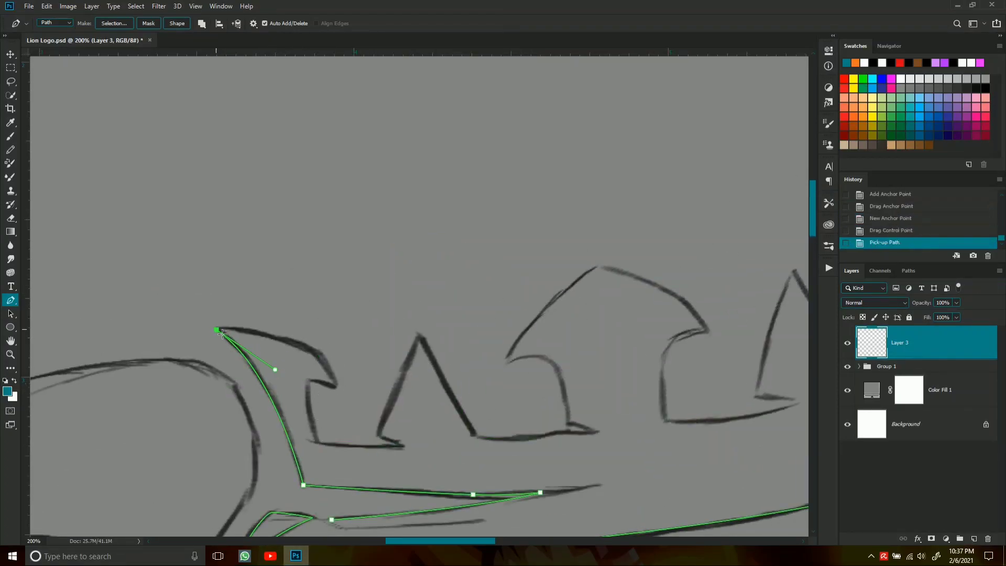
{"action": "left_click", "coordinate": [335, 382]}
{"action": "left_click_drag", "start_coordinate": [376, 397], "coordinate": [520, 348]}
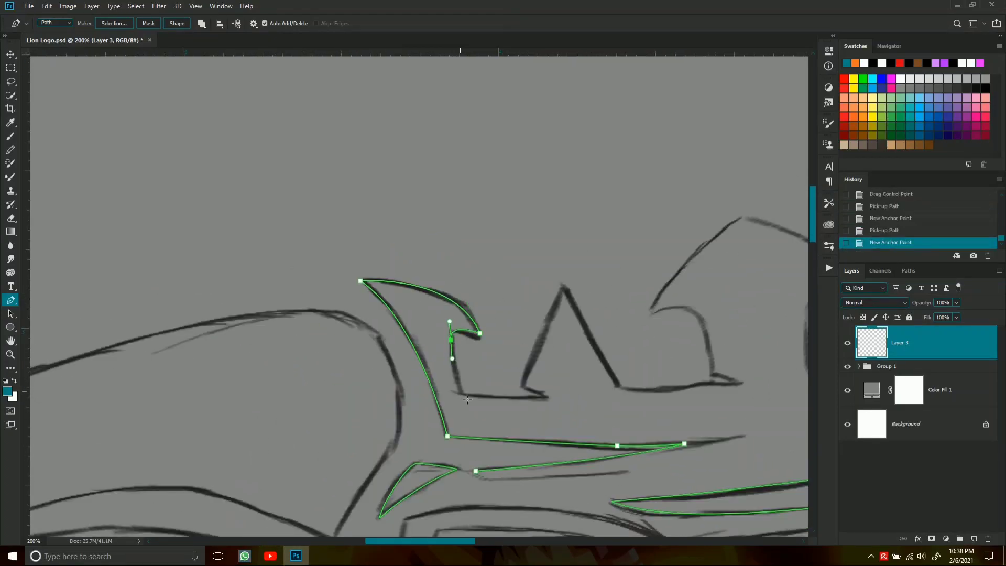
{"action": "left_click", "coordinate": [545, 399]}
{"action": "left_click_drag", "start_coordinate": [560, 389], "coordinate": [468, 395]}
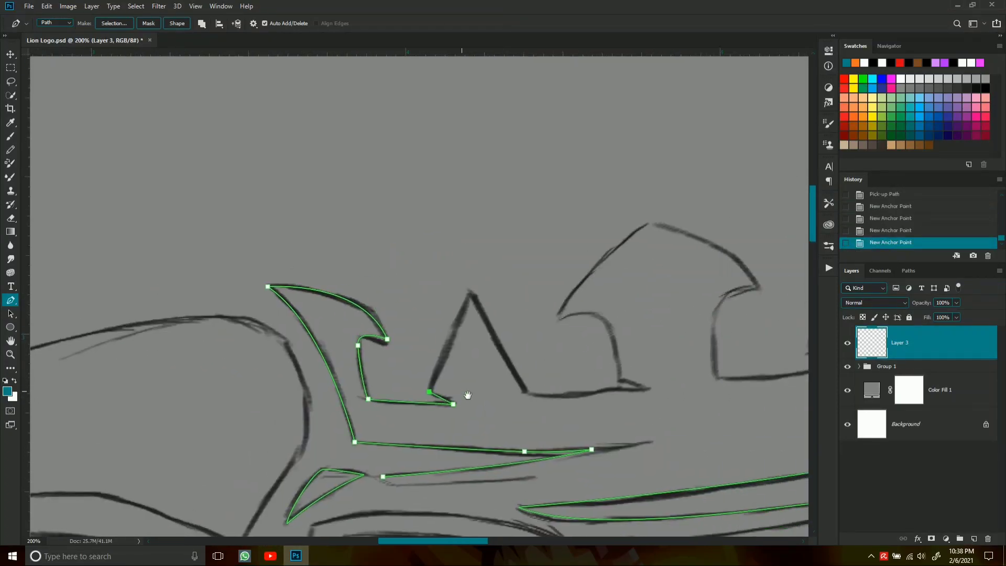
{"action": "left_click", "coordinate": [647, 391]}
{"action": "left_click_drag", "start_coordinate": [619, 383], "coordinate": [514, 379]}
{"action": "mouse_move", "coordinate": [485, 345]}
{"action": "left_mouse_down"}
{"action": "mouse_move", "coordinate": [493, 310]}
{"action": "mouse_move", "coordinate": [395, 365]}
{"action": "left_mouse_up"}
- Continue the outline around the rounded crown point, the next notch and the triangle peak
{"action": "left_click_drag", "start_coordinate": [446, 275], "coordinate": [494, 253]}
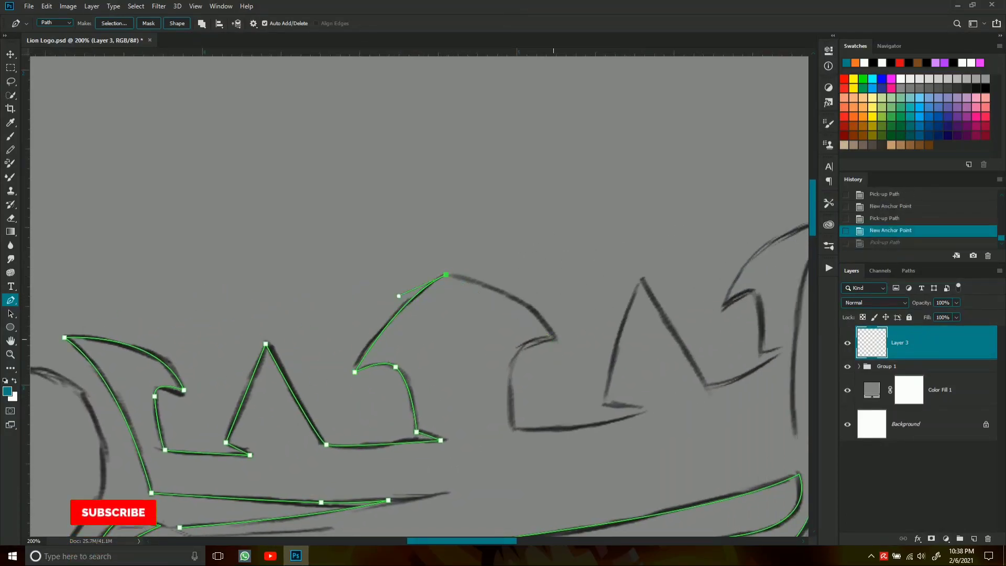
{"action": "left_click_drag", "start_coordinate": [553, 337], "coordinate": [586, 391]}
{"action": "left_click_drag", "start_coordinate": [525, 383], "coordinate": [563, 298]}
{"action": "left_click", "coordinate": [548, 286]}
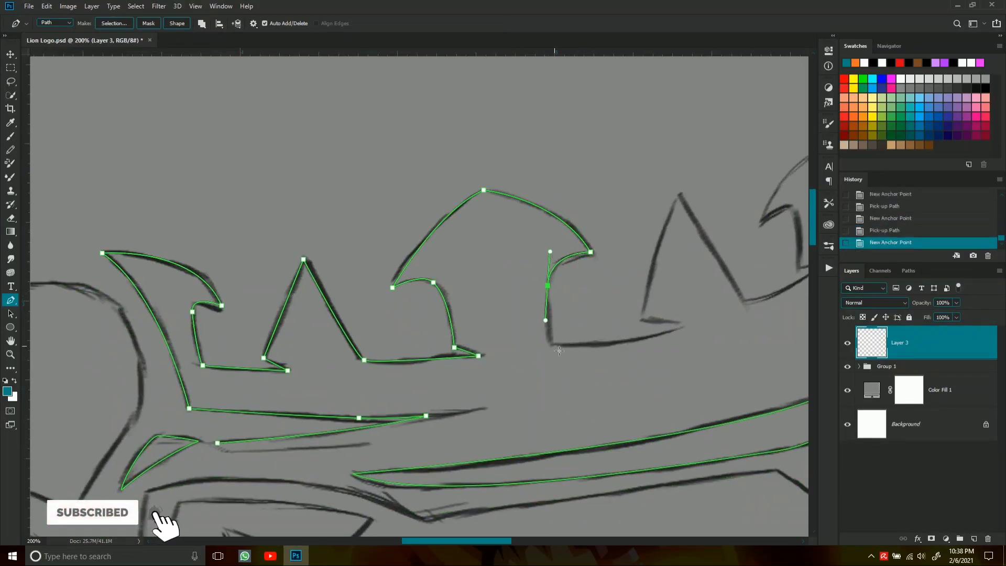
{"action": "left_click", "coordinate": [556, 346]}
{"action": "left_click", "coordinate": [684, 327]}
{"action": "left_click", "coordinate": [630, 342]}
{"action": "left_click_drag", "start_coordinate": [630, 341], "coordinate": [451, 387]}
{"action": "left_click", "coordinate": [501, 239]}
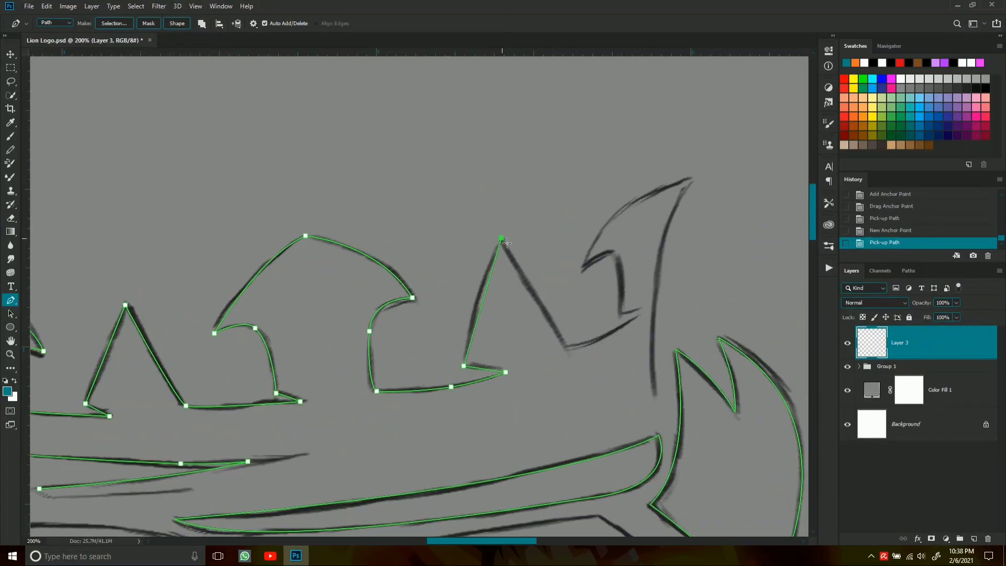
{"action": "left_click", "coordinate": [568, 349]}
{"action": "left_click_drag", "start_coordinate": [628, 326], "coordinate": [647, 310]}
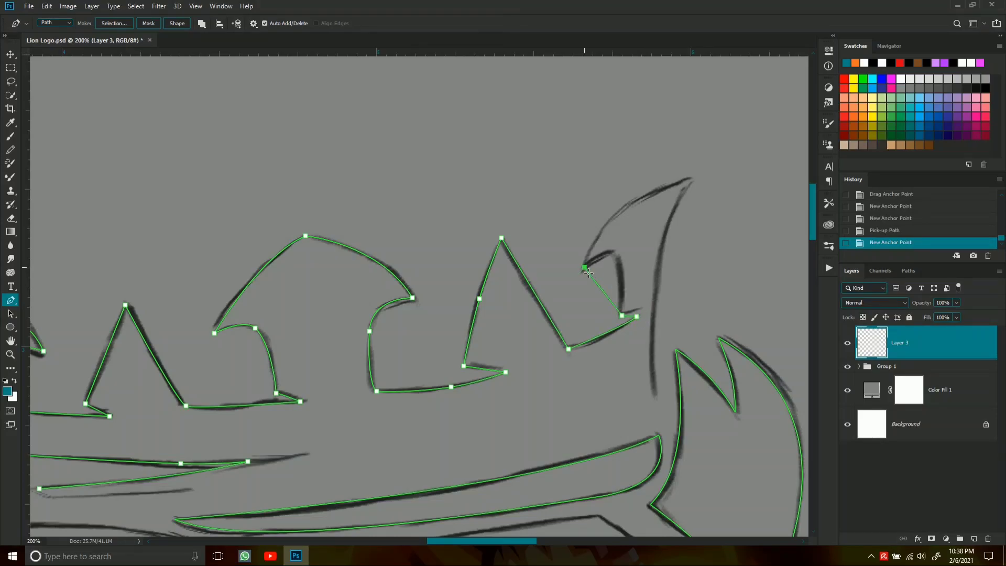
- Trace curved anchors up and down the crown's right spike
{"action": "left_click_drag", "start_coordinate": [589, 272], "coordinate": [430, 360]}
{"action": "left_click_drag", "start_coordinate": [532, 266], "coordinate": [602, 237]}
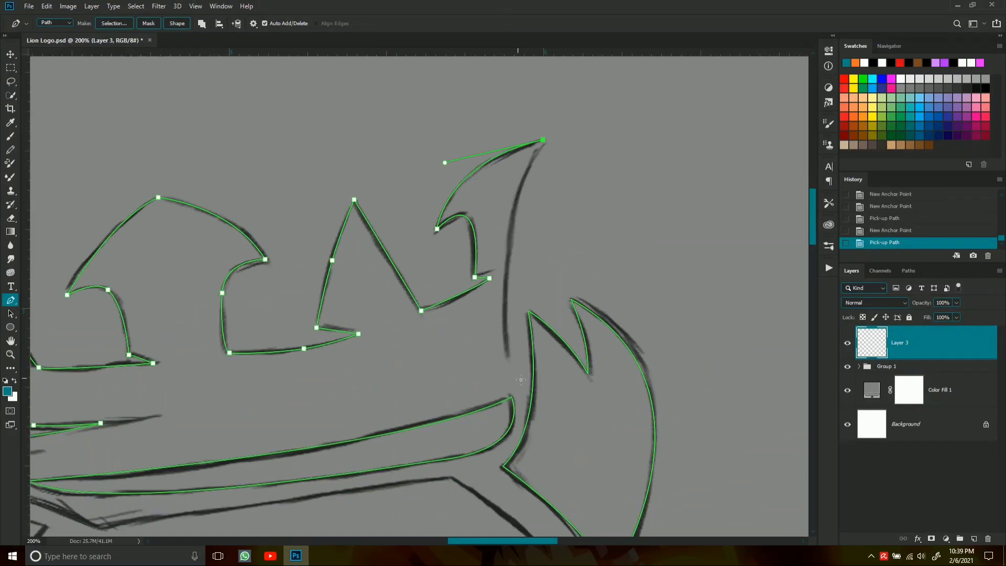
{"action": "left_click_drag", "start_coordinate": [533, 270], "coordinate": [632, 136]}
{"action": "left_click_drag", "start_coordinate": [597, 361], "coordinate": [615, 414]}
{"action": "left_click_drag", "start_coordinate": [620, 512], "coordinate": [707, 480]}
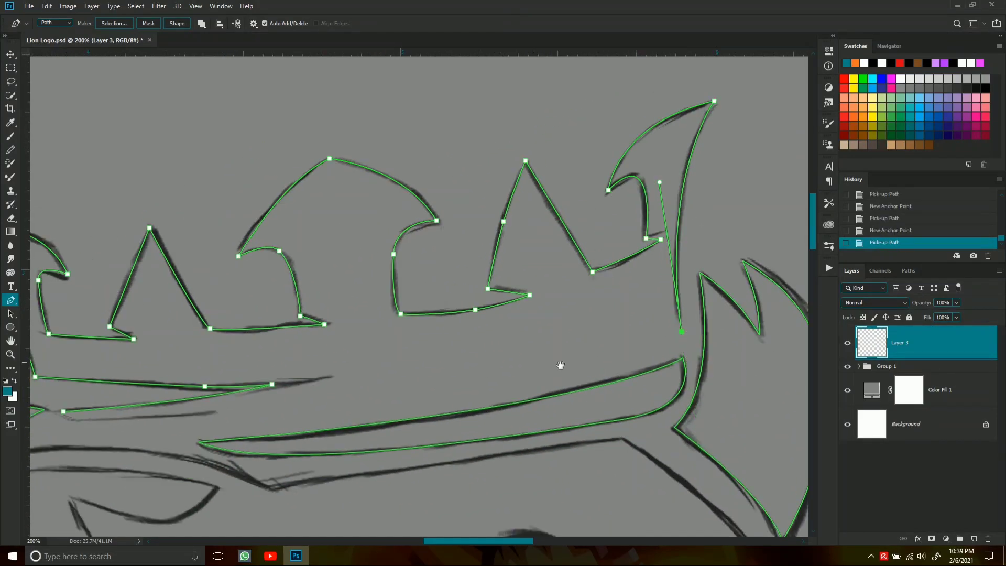
{"action": "left_click_drag", "start_coordinate": [91, 426], "coordinate": [237, 398]}
{"action": "left_click_drag", "start_coordinate": [734, 314], "coordinate": [666, 325]}
{"action": "left_click_drag", "start_coordinate": [762, 314], "coordinate": [579, 357]}
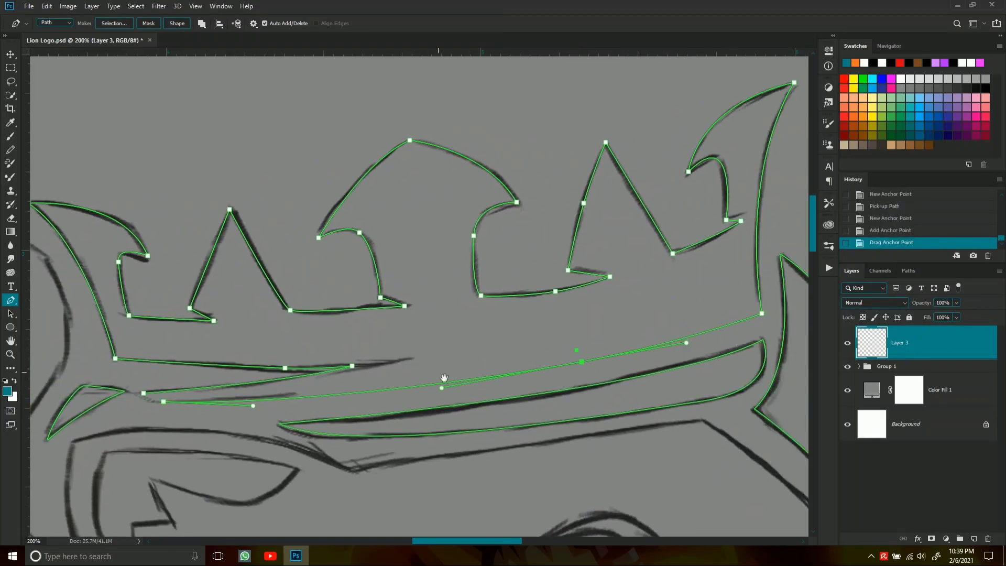
- Close the crown outline at its start point, then pan across to the lion's mane
{"action": "left_click_drag", "start_coordinate": [444, 377], "coordinate": [614, 357]}
{"action": "left_click", "coordinate": [332, 381]}
{"action": "left_click", "coordinate": [307, 369]}
{"action": "left_click_drag", "start_coordinate": [334, 381], "coordinate": [497, 383]}
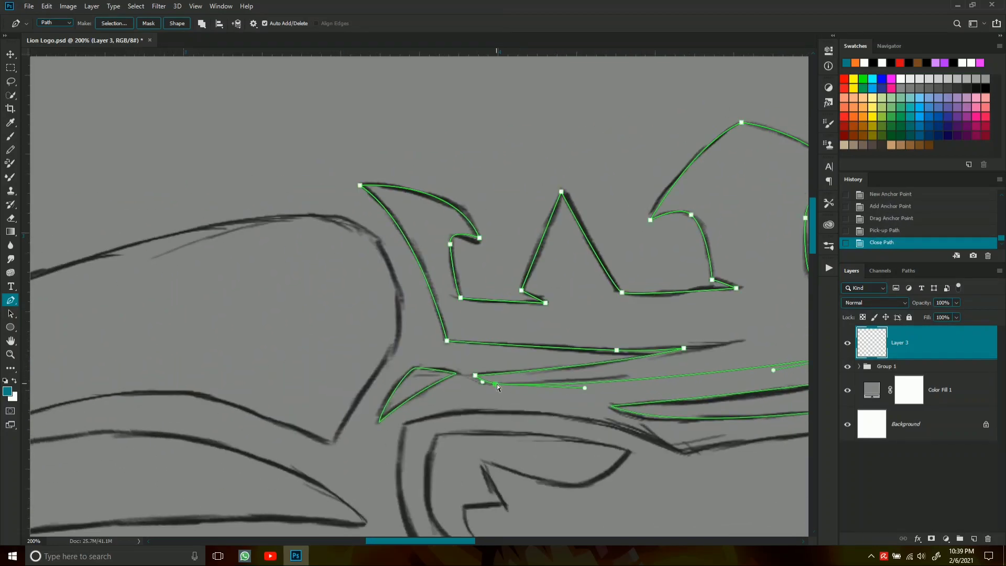
{"action": "mouse_move", "coordinate": [583, 390]}
{"action": "left_mouse_down"}
{"action": "mouse_move", "coordinate": [501, 384]}
{"action": "mouse_move", "coordinate": [772, 386]}
{"action": "left_mouse_up"}
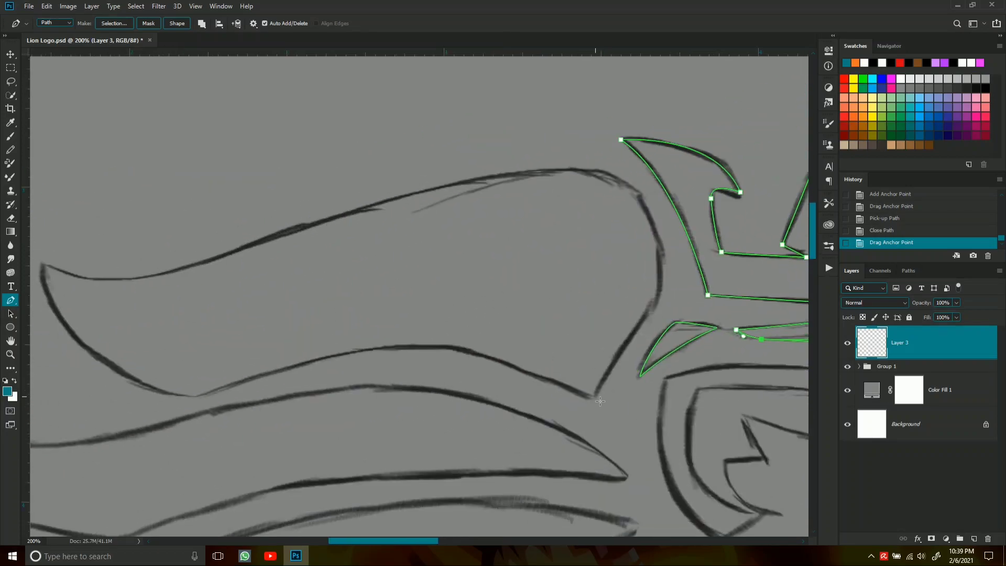
- Trace the left crown plume's top curve from the mane out to its tip with pen anchors
{"action": "left_click", "coordinate": [606, 446]}
{"action": "left_click", "coordinate": [609, 225]}
{"action": "left_click_drag", "start_coordinate": [472, 314], "coordinate": [726, 240]}
{"action": "left_click", "coordinate": [601, 315]}
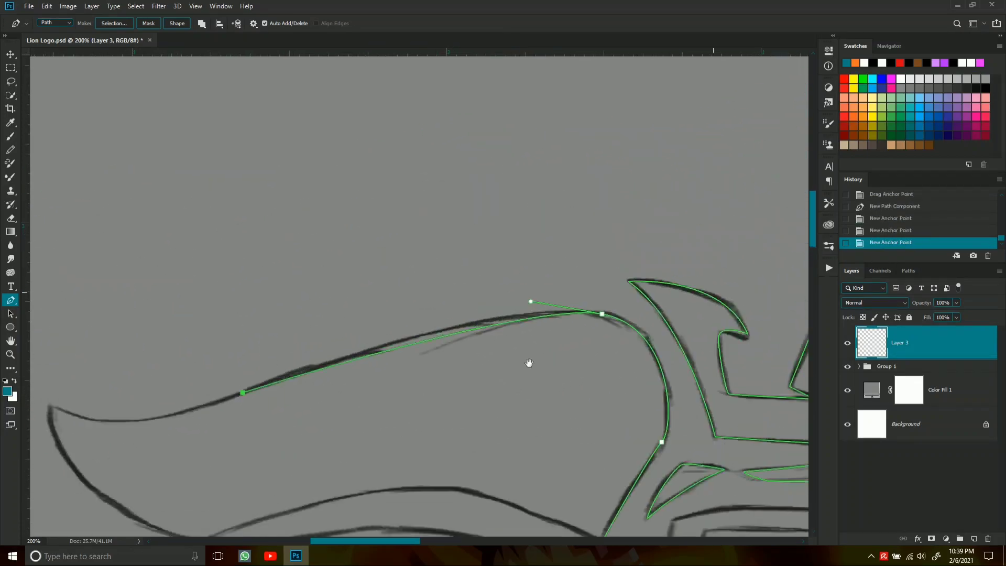
{"action": "left_click", "coordinate": [492, 261]}
{"action": "left_click", "coordinate": [408, 300]}
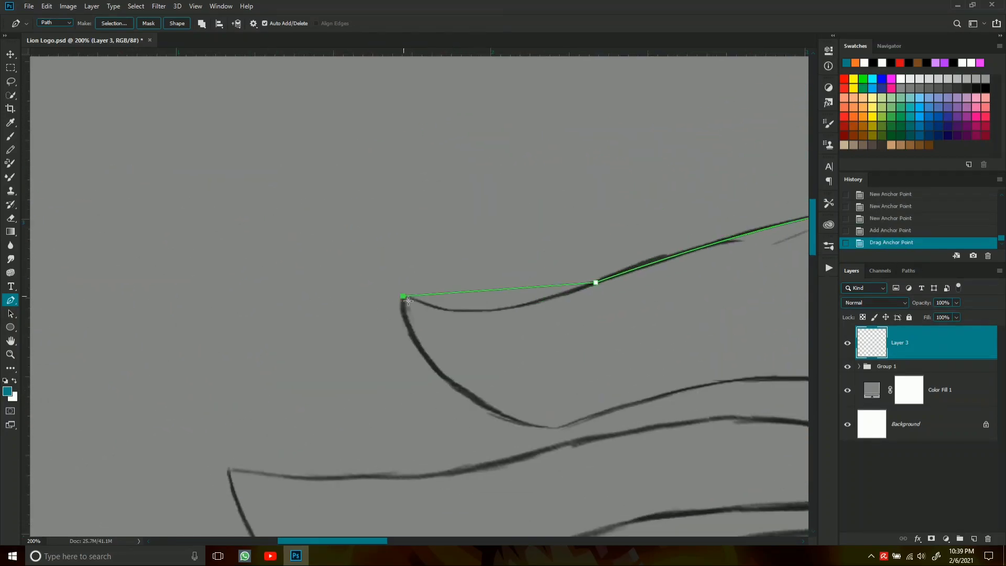
{"action": "left_click", "coordinate": [597, 284]}
{"action": "mouse_move", "coordinate": [491, 337]}
{"action": "left_mouse_down"}
{"action": "mouse_move", "coordinate": [505, 356]}
{"action": "mouse_move", "coordinate": [684, 390]}
{"action": "left_mouse_up"}
{"action": "left_click_drag", "start_coordinate": [681, 378], "coordinate": [498, 365]}
- Refine the plume outline's lower and left edges to follow the sketch
{"action": "left_click", "coordinate": [352, 352]}
{"action": "left_click_drag", "start_coordinate": [558, 302], "coordinate": [617, 304]}
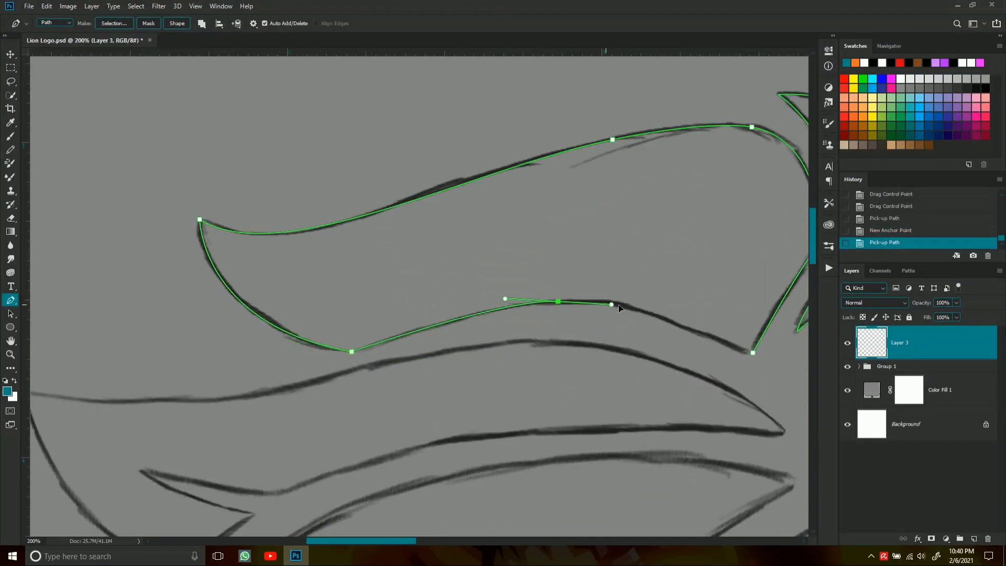
{"action": "left_click_drag", "start_coordinate": [495, 299], "coordinate": [494, 300]}
{"action": "left_click", "coordinate": [351, 352], "text": "alt"}
{"action": "key", "text": "ctrl+z"}
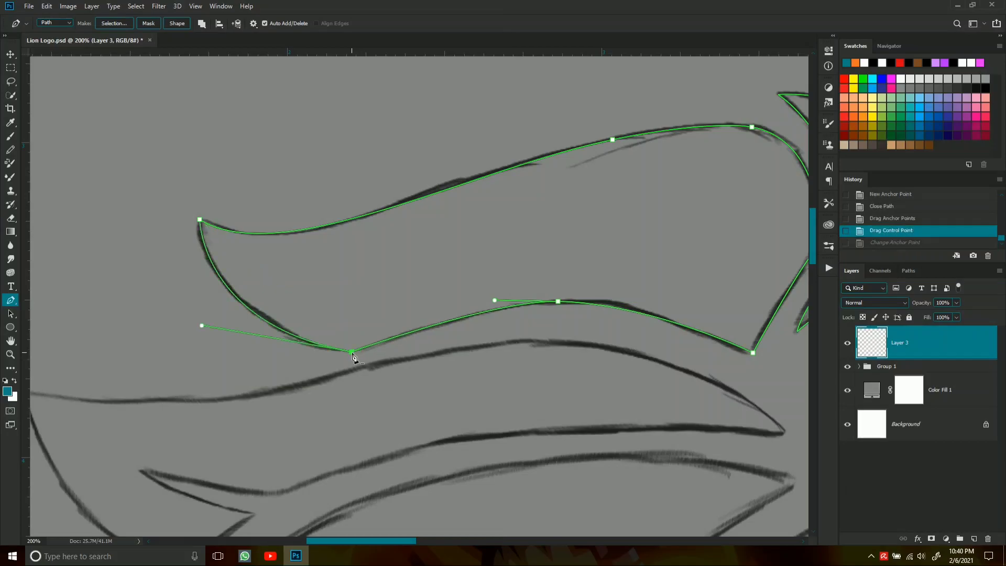
{"action": "left_click", "coordinate": [352, 351], "text": "alt"}
{"action": "left_click", "coordinate": [283, 311]}
{"action": "left_click_drag", "start_coordinate": [283, 311], "coordinate": [277, 333]}
{"action": "left_click_drag", "start_coordinate": [293, 472], "coordinate": [419, 340]}
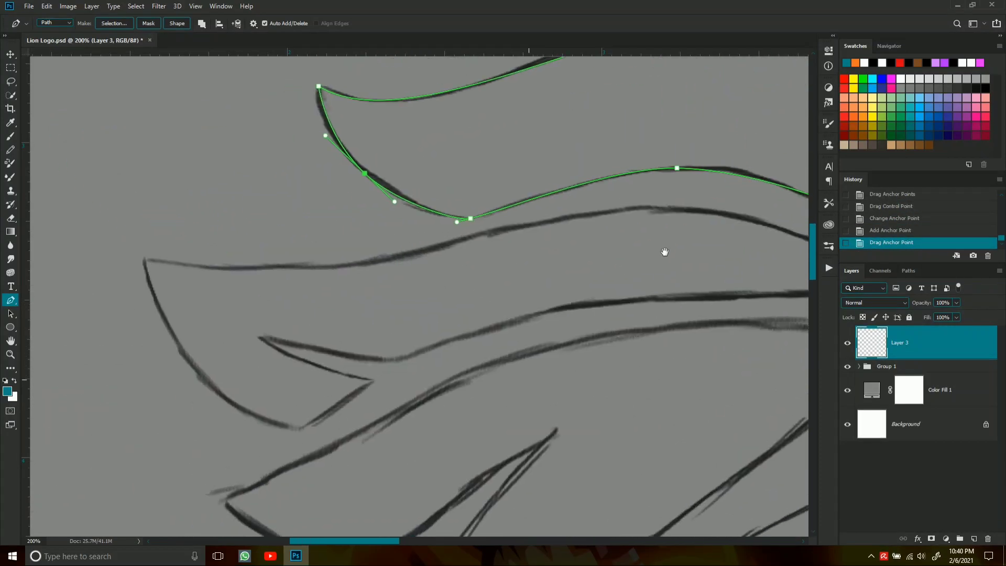
{"action": "left_click", "coordinate": [417, 391]}
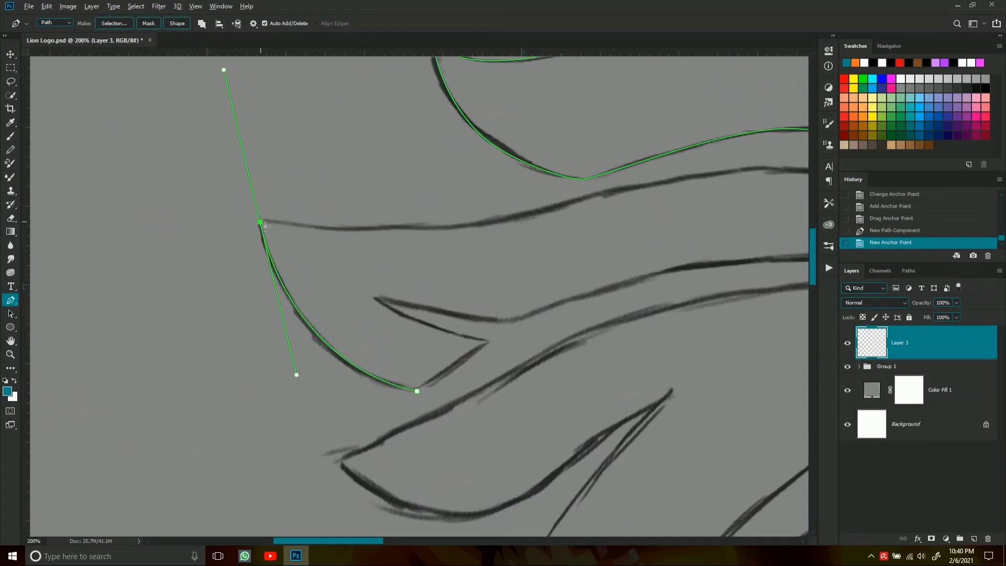
- Trace the lower plume as a closed outline ending at its start point
{"action": "left_click_drag", "start_coordinate": [524, 209], "coordinate": [312, 300]}
{"action": "left_click", "coordinate": [49, 312]}
{"action": "left_click_drag", "start_coordinate": [269, 315], "coordinate": [342, 293]}
{"action": "mouse_move", "coordinate": [601, 266]}
{"action": "left_mouse_down"}
{"action": "mouse_move", "coordinate": [519, 292]}
{"action": "mouse_move", "coordinate": [627, 301]}
{"action": "left_mouse_up"}
{"action": "left_click", "coordinate": [745, 348]}
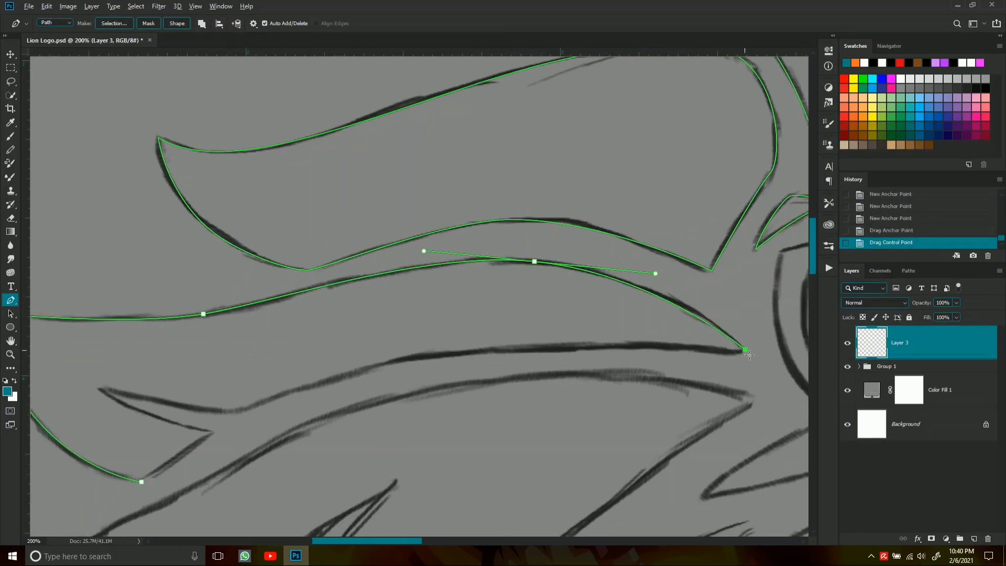
{"action": "left_click_drag", "start_coordinate": [749, 354], "coordinate": [806, 335]}
{"action": "left_click", "coordinate": [803, 330]}
{"action": "left_click", "coordinate": [297, 393]}
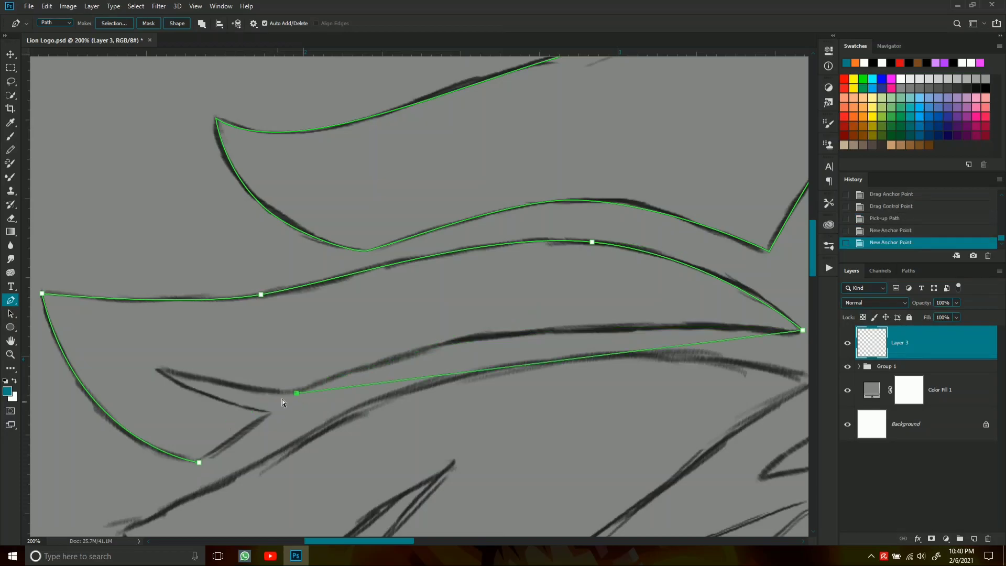
{"action": "left_click", "coordinate": [531, 332]}
{"action": "left_click_drag", "start_coordinate": [398, 350], "coordinate": [508, 339]}
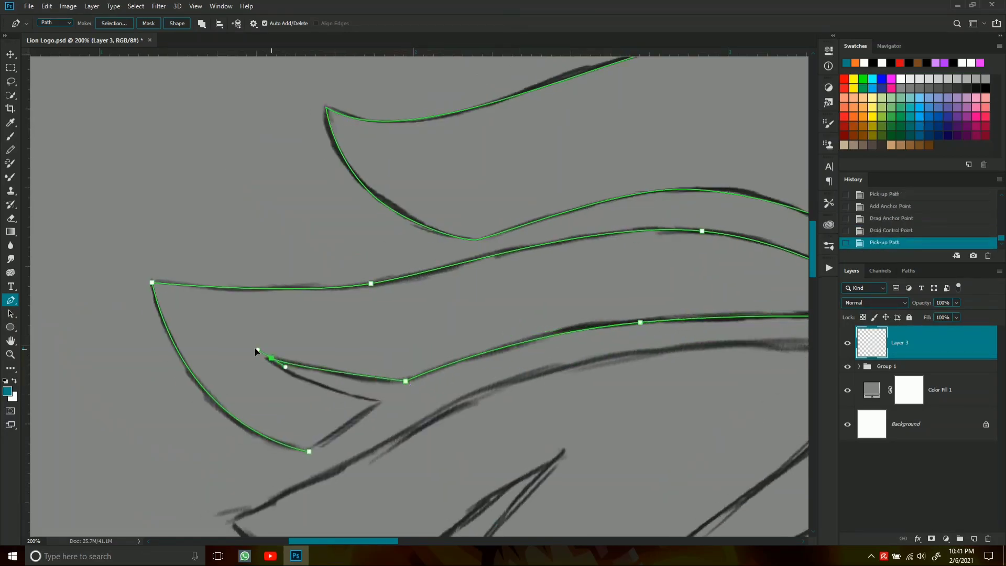
{"action": "left_click", "coordinate": [309, 451]}
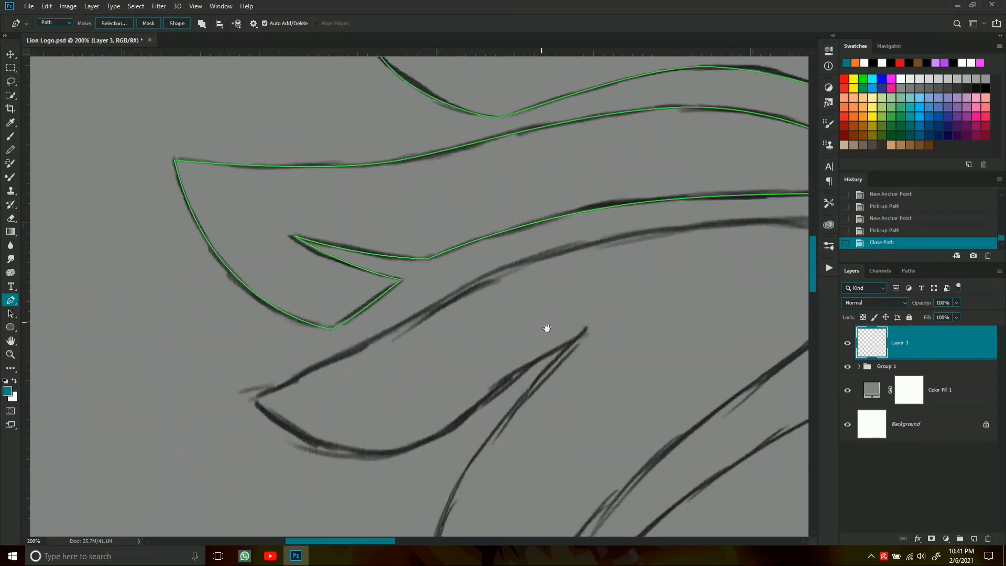
- Trace a mane hair strand downward, undoing misplaced anchors along the way
{"action": "scroll", "coordinate": [546, 330], "scroll_direction": "down", "scroll_amount": 3}
{"action": "left_click_drag", "start_coordinate": [384, 297], "coordinate": [252, 361]}
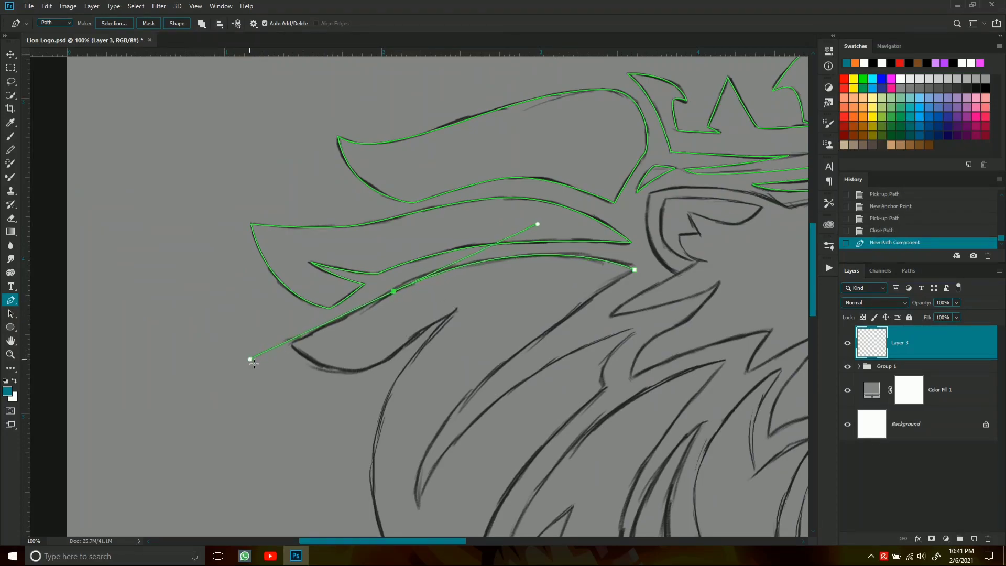
{"action": "left_click", "coordinate": [292, 346]}
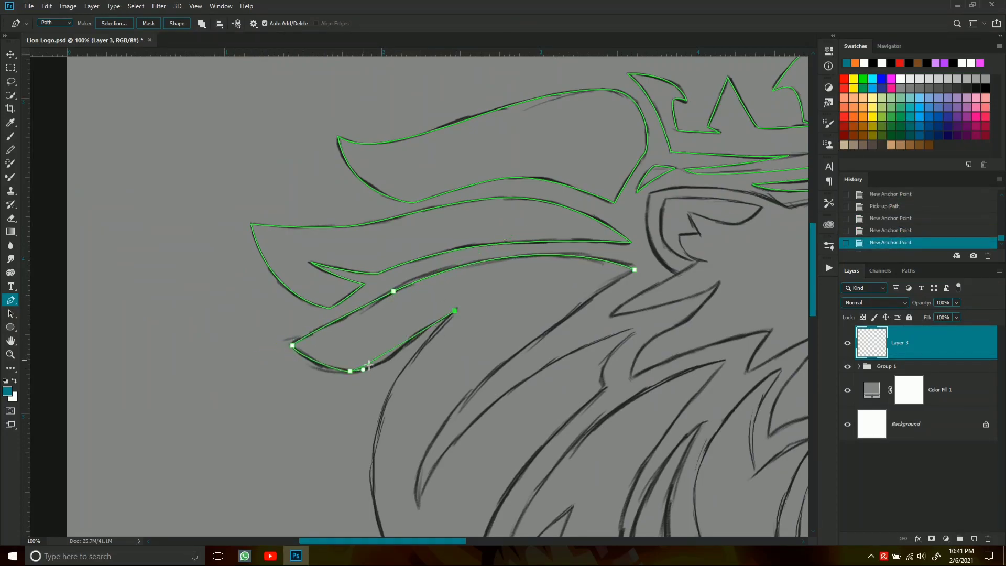
{"action": "key", "text": "ctrl+z"}
{"action": "key", "text": "ctrl+z"}
{"action": "key", "text": "ctrl+z"}
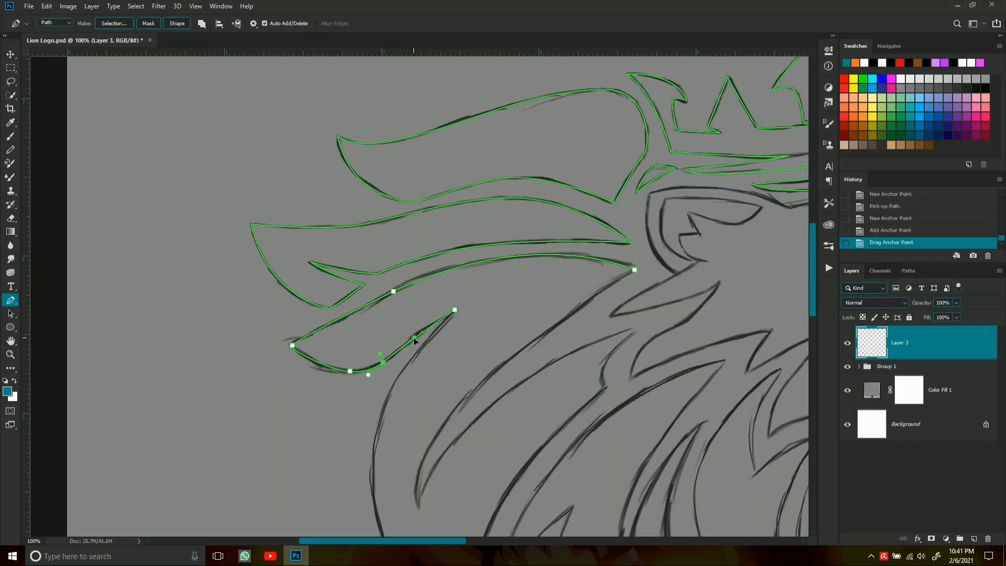
{"action": "left_click", "coordinate": [459, 314]}
{"action": "scroll", "coordinate": [459, 315], "scroll_direction": "down", "scroll_amount": 3}
{"action": "left_click_drag", "start_coordinate": [451, 482], "coordinate": [461, 534]}
{"action": "left_click", "coordinate": [557, 462]}
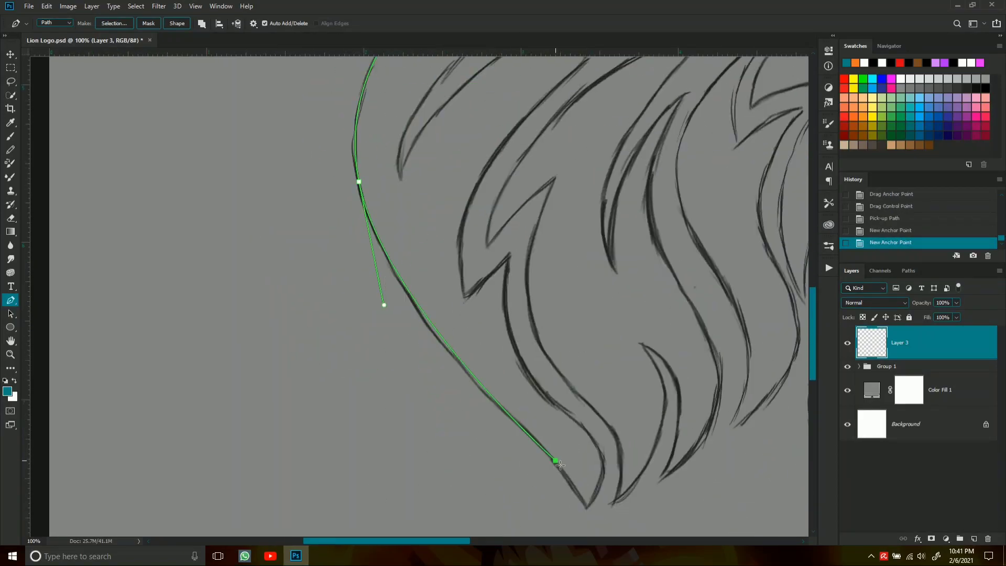
{"action": "scroll", "coordinate": [519, 384], "scroll_direction": "down", "scroll_amount": 2}
{"action": "mouse_move", "coordinate": [484, 350]}
{"action": "left_mouse_down"}
{"action": "mouse_move", "coordinate": [548, 365]}
{"action": "mouse_move", "coordinate": [548, 356]}
{"action": "left_mouse_up"}
{"action": "left_click", "coordinate": [515, 397]}
{"action": "key", "text": "ctrl+z"}
- Trace the strand back up to its pointed tip and bend its edge curves
{"action": "left_click", "coordinate": [453, 257]}
{"action": "scroll", "coordinate": [547, 356], "scroll_direction": "up", "scroll_amount": 2}
{"action": "left_click", "coordinate": [485, 215]}
{"action": "scroll", "coordinate": [538, 347], "scroll_direction": "up", "scroll_amount": 3}
{"action": "left_click", "coordinate": [535, 343]}
{"action": "scroll", "coordinate": [513, 185], "scroll_direction": "up", "scroll_amount": 3}
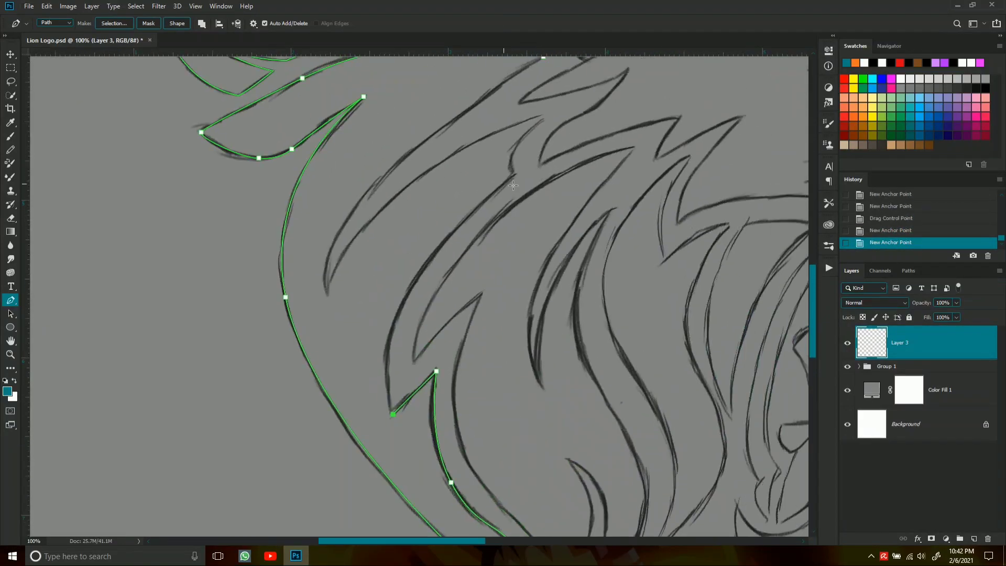
{"action": "scroll", "coordinate": [408, 298], "scroll_direction": "up", "scroll_amount": 3}
{"action": "left_click", "coordinate": [565, 242]}
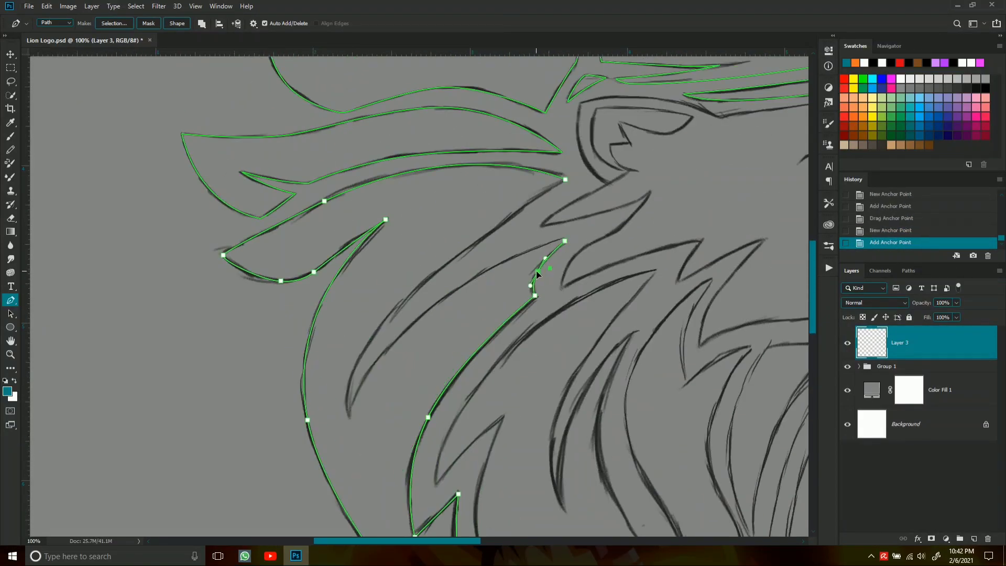
{"action": "left_click_drag", "start_coordinate": [464, 325], "coordinate": [417, 314]}
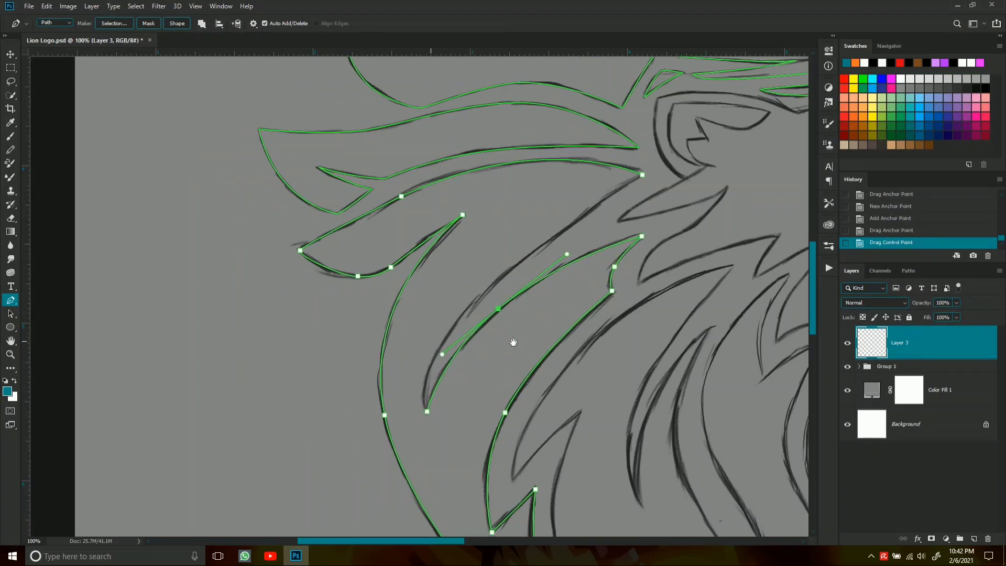
{"action": "left_click_drag", "start_coordinate": [474, 272], "coordinate": [600, 275]}
{"action": "left_click_drag", "start_coordinate": [440, 368], "coordinate": [441, 367]}
- Start the next mane strand's outline with curved anchors along the sketch
{"action": "left_click", "coordinate": [706, 322]}
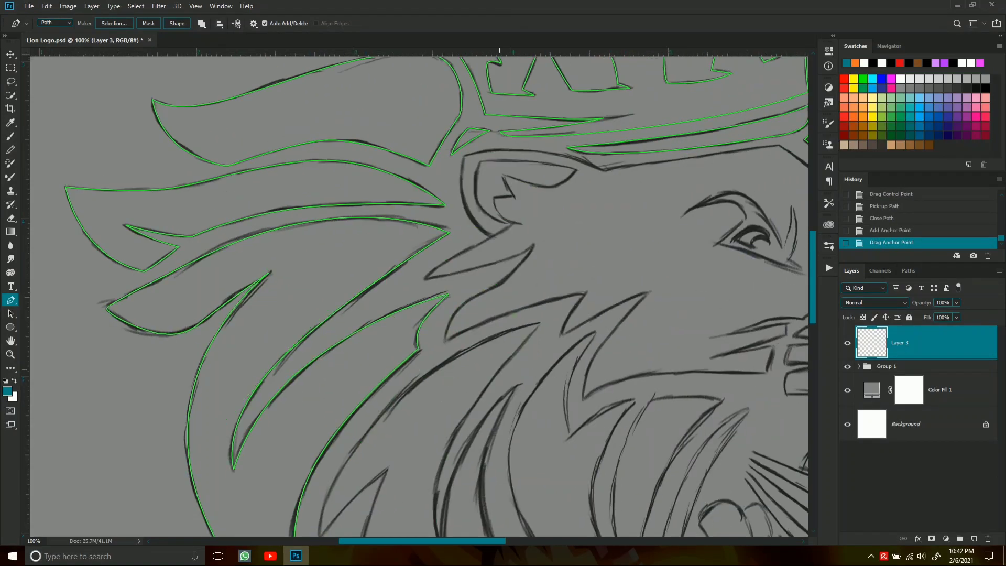
{"action": "left_click_drag", "start_coordinate": [523, 466], "coordinate": [524, 261]}
{"action": "mouse_move", "coordinate": [360, 518]}
{"action": "left_mouse_down"}
{"action": "mouse_move", "coordinate": [357, 495]}
{"action": "mouse_move", "coordinate": [378, 461]}
{"action": "left_mouse_up"}
{"action": "left_click", "coordinate": [397, 294]}
{"action": "left_click", "coordinate": [458, 232]}
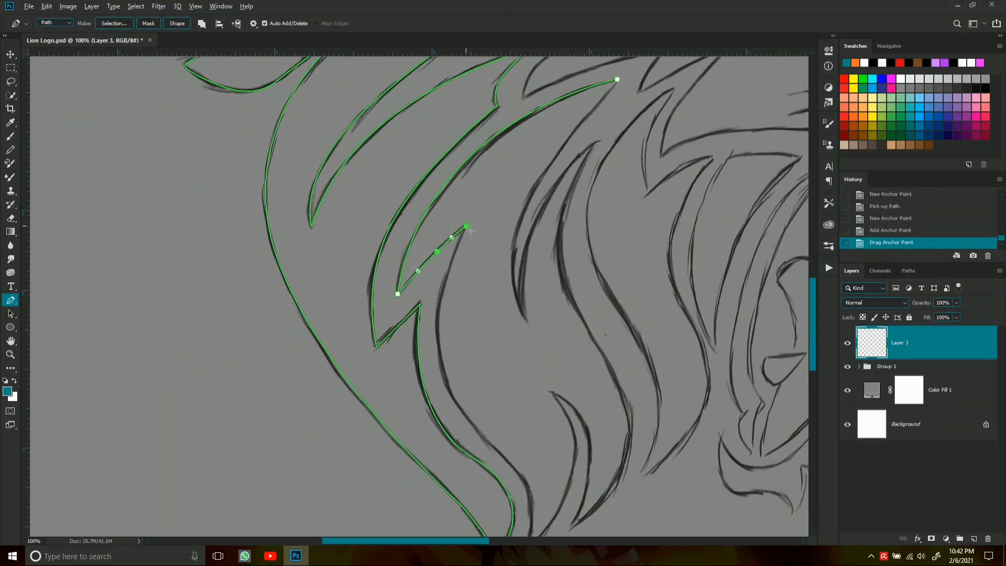
{"action": "key", "text": "ctrl+z"}
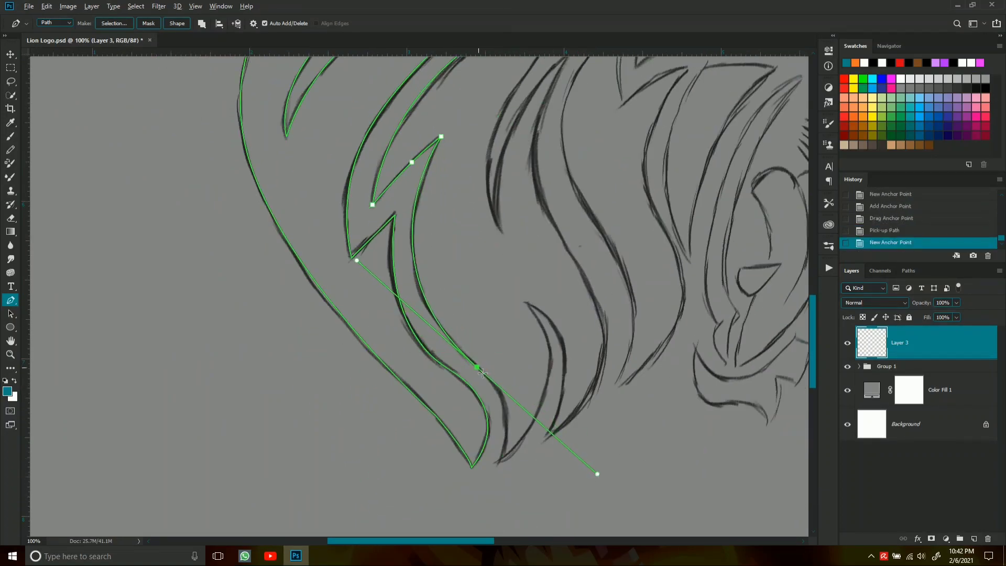
{"action": "left_click_drag", "start_coordinate": [494, 396], "coordinate": [471, 447]}
{"action": "mouse_move", "coordinate": [495, 295]}
{"action": "left_mouse_down"}
{"action": "mouse_move", "coordinate": [559, 366]}
{"action": "mouse_move", "coordinate": [461, 452]}
{"action": "left_mouse_up"}
- Finish and close the strand outline, refining its inner curve
{"action": "scroll", "coordinate": [502, 361], "scroll_direction": "up", "scroll_amount": 5}
{"action": "left_click_drag", "start_coordinate": [506, 313], "coordinate": [459, 226]}
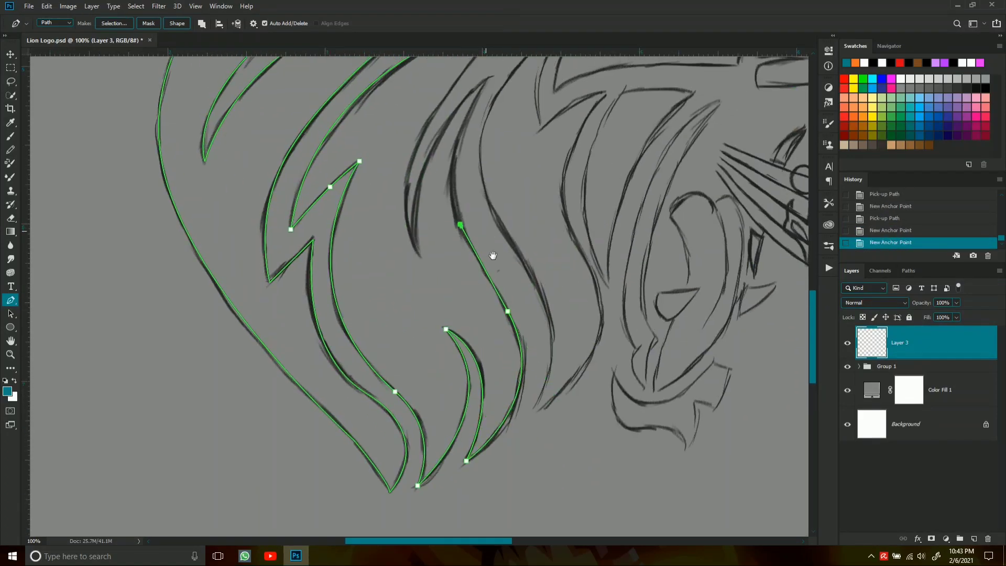
{"action": "scroll", "coordinate": [478, 299], "scroll_direction": "up", "scroll_amount": 3}
{"action": "scroll", "coordinate": [549, 143], "scroll_direction": "left", "scroll_amount": 5}
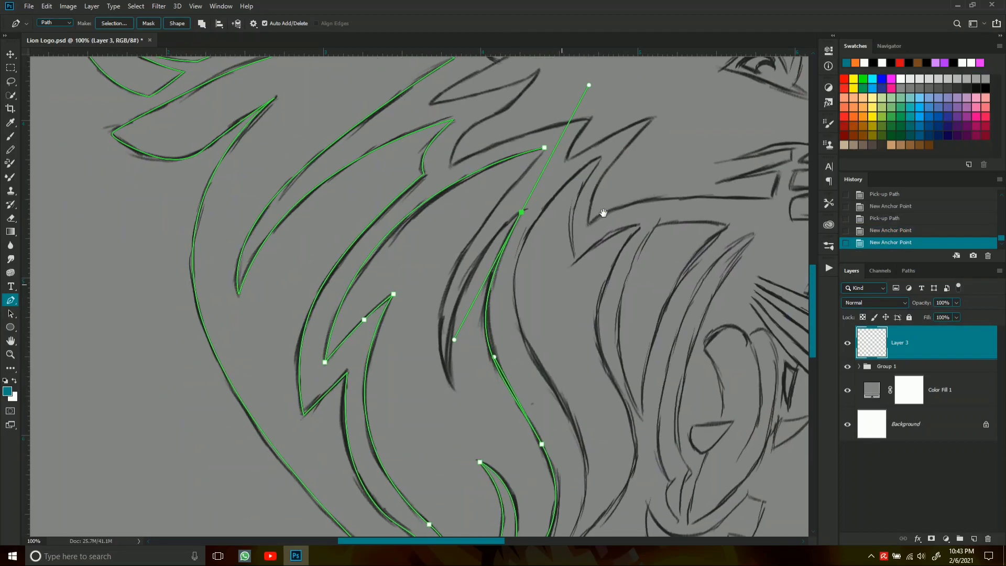
{"action": "left_click_drag", "start_coordinate": [508, 317], "coordinate": [517, 435]}
{"action": "scroll", "coordinate": [519, 367], "scroll_direction": "up", "scroll_amount": 4}
{"action": "scroll", "coordinate": [519, 367], "scroll_direction": "right", "scroll_amount": 3}
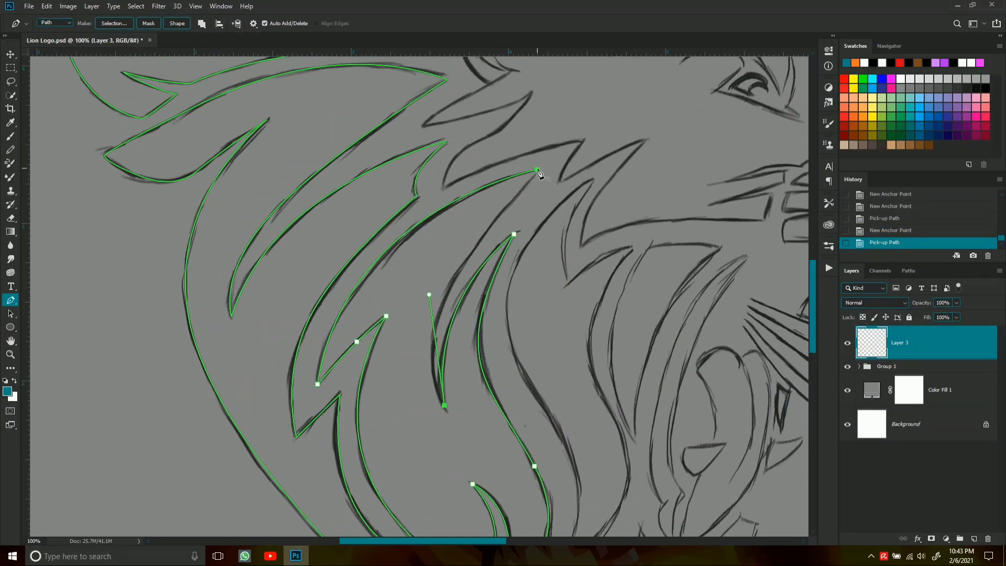
{"action": "left_click_drag", "start_coordinate": [452, 294], "coordinate": [438, 314]}
{"action": "scroll", "coordinate": [554, 306], "scroll_direction": "down", "scroll_amount": 2}
- Trace the next mane strand near the top with curved anchors
{"action": "left_click", "coordinate": [519, 412]}
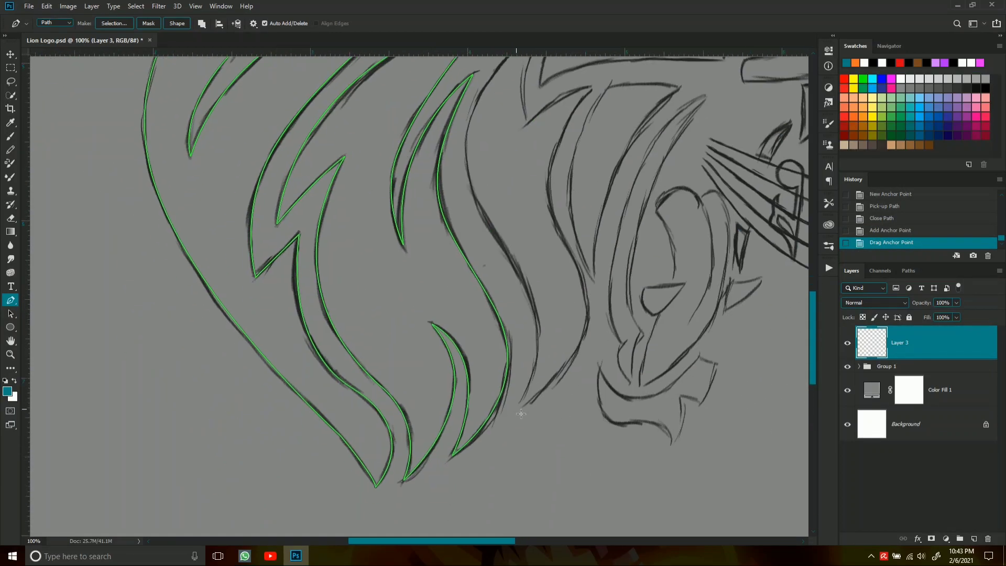
{"action": "scroll", "coordinate": [519, 366], "scroll_direction": "up", "scroll_amount": 1}
{"action": "left_click_drag", "start_coordinate": [490, 290], "coordinate": [438, 209]}
{"action": "scroll", "coordinate": [530, 327], "scroll_direction": "up", "scroll_amount": 3}
{"action": "left_click_drag", "start_coordinate": [493, 250], "coordinate": [459, 246]}
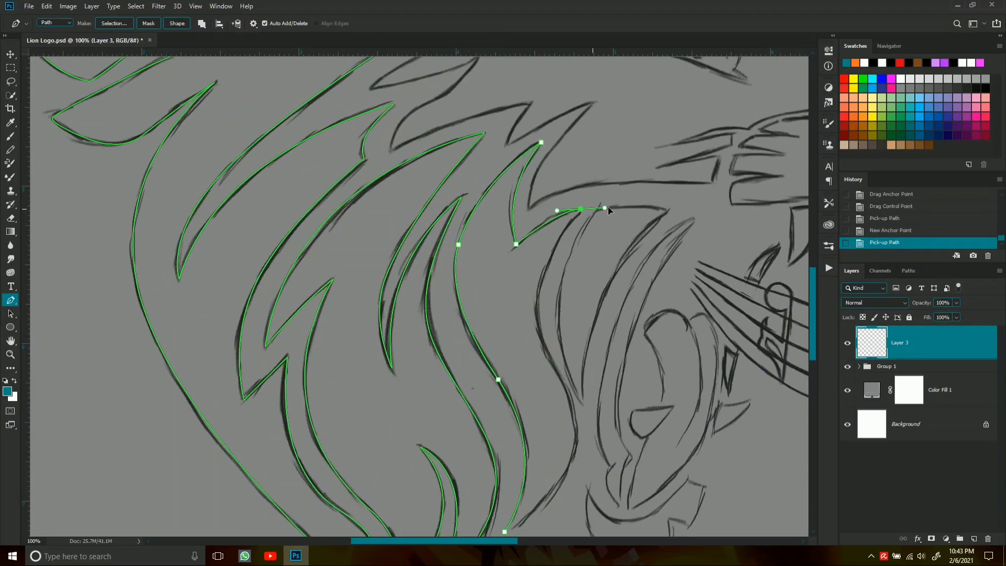
{"action": "left_click_drag", "start_coordinate": [591, 262], "coordinate": [582, 173]}
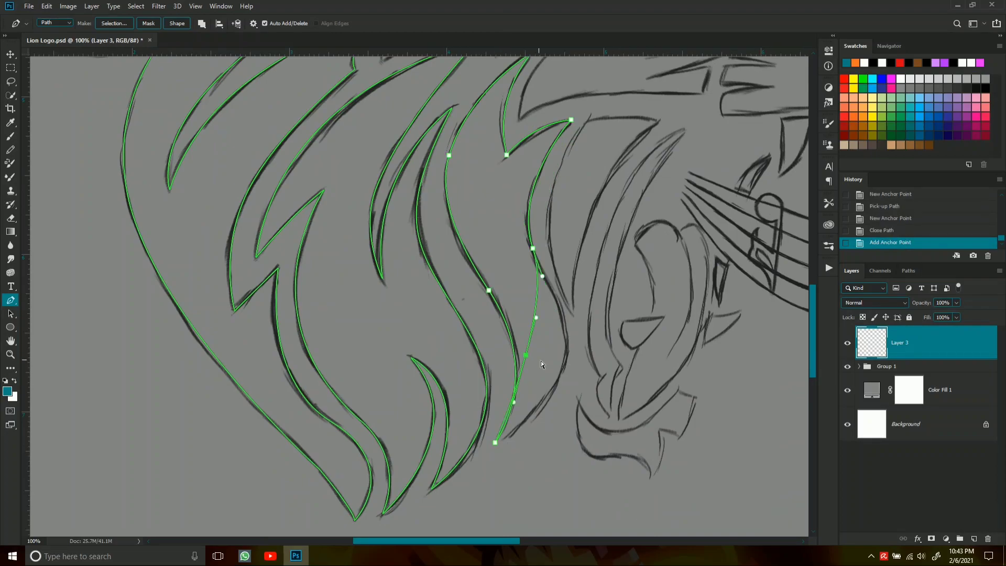
{"action": "mouse_move", "coordinate": [526, 355]}
{"action": "left_mouse_down"}
{"action": "mouse_move", "coordinate": [545, 364]}
{"action": "mouse_move", "coordinate": [548, 388]}
{"action": "left_mouse_up"}
{"action": "left_click_drag", "start_coordinate": [527, 303], "coordinate": [498, 348]}
- Outline the lower mane strands, fitting anchors and curves to the sketch
{"action": "left_click", "coordinate": [527, 384]}
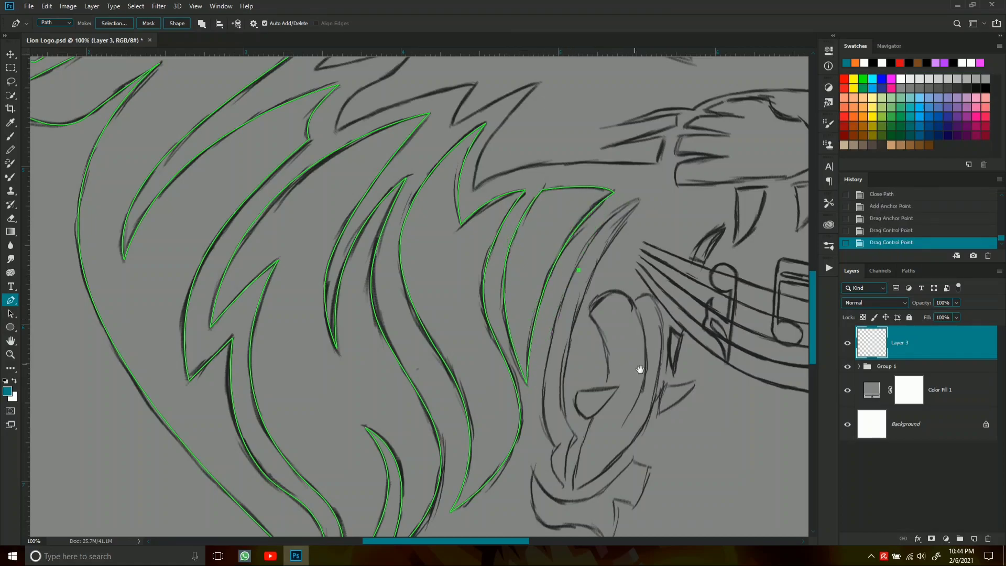
{"action": "left_click_drag", "start_coordinate": [640, 370], "coordinate": [629, 313]}
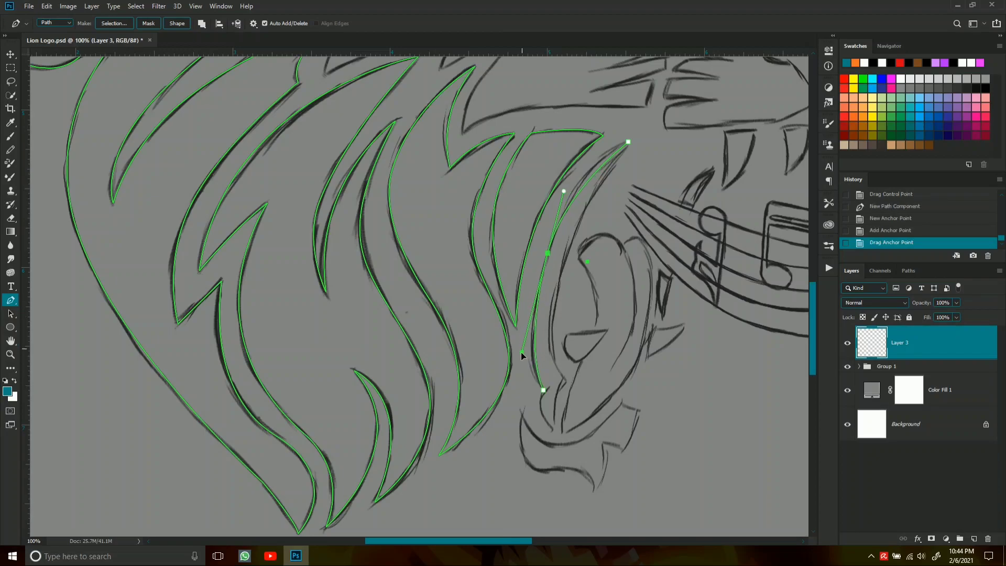
{"action": "left_click_drag", "start_coordinate": [565, 180], "coordinate": [569, 171]}
{"action": "scroll", "coordinate": [541, 370], "scroll_direction": "down", "scroll_amount": 1}
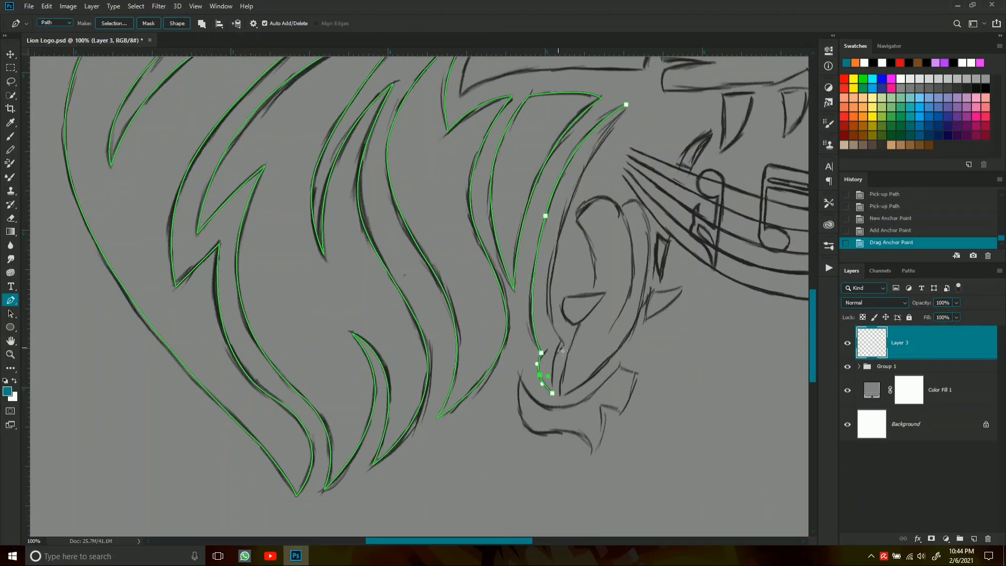
{"action": "left_click_drag", "start_coordinate": [553, 368], "coordinate": [552, 365]}
{"action": "left_click_drag", "start_coordinate": [604, 172], "coordinate": [523, 256]}
{"action": "left_click_drag", "start_coordinate": [511, 319], "coordinate": [506, 313]}
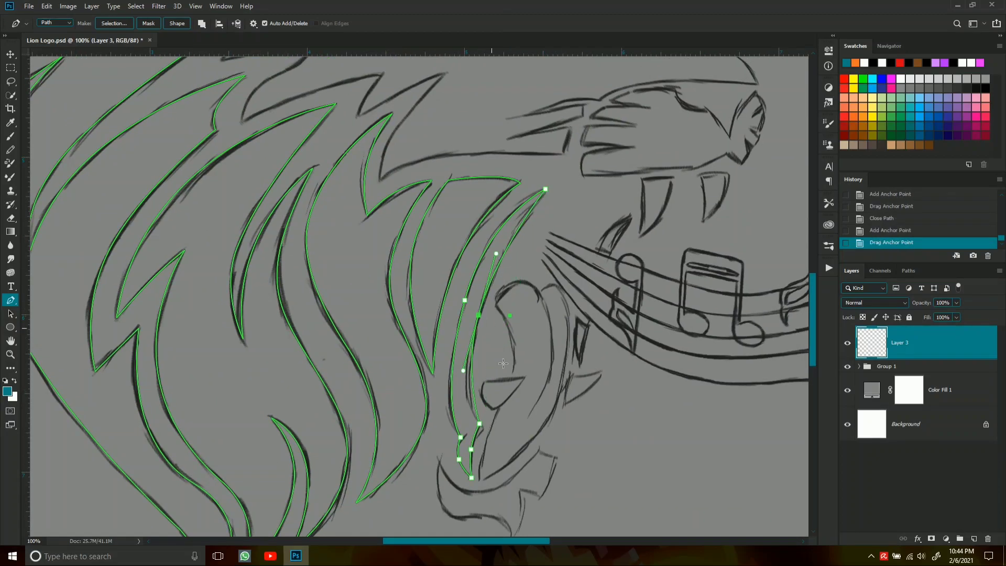
{"action": "left_click_drag", "start_coordinate": [459, 387], "coordinate": [487, 310]}
{"action": "left_click_drag", "start_coordinate": [551, 157], "coordinate": [545, 151]}
- Complete the chin tuft outline, bending the curve below the lion's jaw
{"action": "left_click", "coordinate": [486, 320]}
{"action": "left_click", "coordinate": [586, 307]}
{"action": "mouse_move", "coordinate": [469, 388]}
{"action": "left_mouse_down"}
{"action": "mouse_move", "coordinate": [485, 320]}
{"action": "mouse_move", "coordinate": [528, 351]}
{"action": "left_mouse_up"}
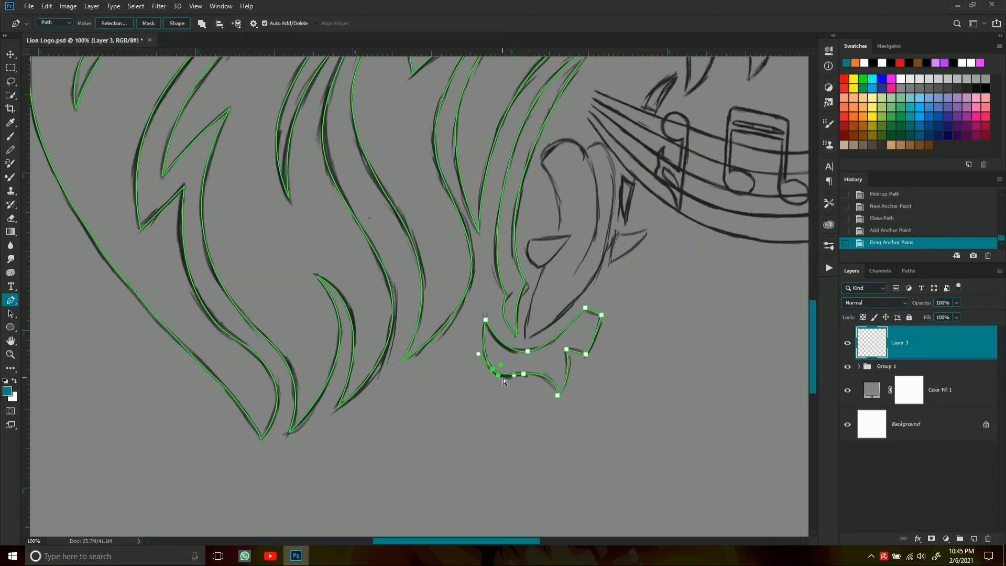
{"action": "left_click_drag", "start_coordinate": [503, 378], "coordinate": [439, 469]}
{"action": "mouse_move", "coordinate": [557, 203]}
{"action": "left_mouse_down"}
{"action": "mouse_move", "coordinate": [486, 333]}
{"action": "mouse_move", "coordinate": [529, 194]}
{"action": "left_mouse_up"}
- Undo stray path additions and zoom out to see the whole traced lion
{"action": "left_click", "coordinate": [526, 330]}
{"action": "key", "text": "ctrl+z"}
{"action": "key", "text": "ctrl+z"}
{"action": "mouse_move", "coordinate": [574, 332]}
{"action": "left_mouse_down"}
{"action": "mouse_move", "coordinate": [657, 398]}
{"action": "mouse_move", "coordinate": [500, 246]}
{"action": "left_mouse_up"}
{"action": "key", "text": "ctrl+minus"}
{"action": "key", "text": "ctrl+minus"}
{"action": "key", "text": "ctrl+minus"}
- Fill the traced mane and crown path with solid black, then delete the path
{"action": "right_click", "coordinate": [581, 281]}
{"action": "left_click", "coordinate": [608, 344]}
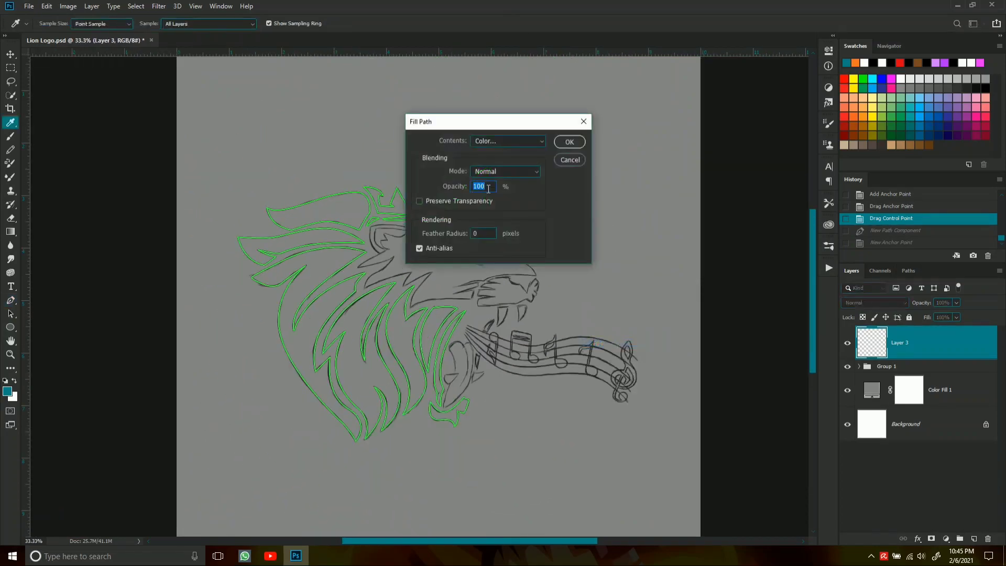
{"action": "left_click", "coordinate": [507, 141]}
{"action": "left_click", "coordinate": [493, 160]}
{"action": "left_click", "coordinate": [743, 200]}
{"action": "left_click", "coordinate": [569, 141]}
{"action": "right_click", "coordinate": [569, 137]}
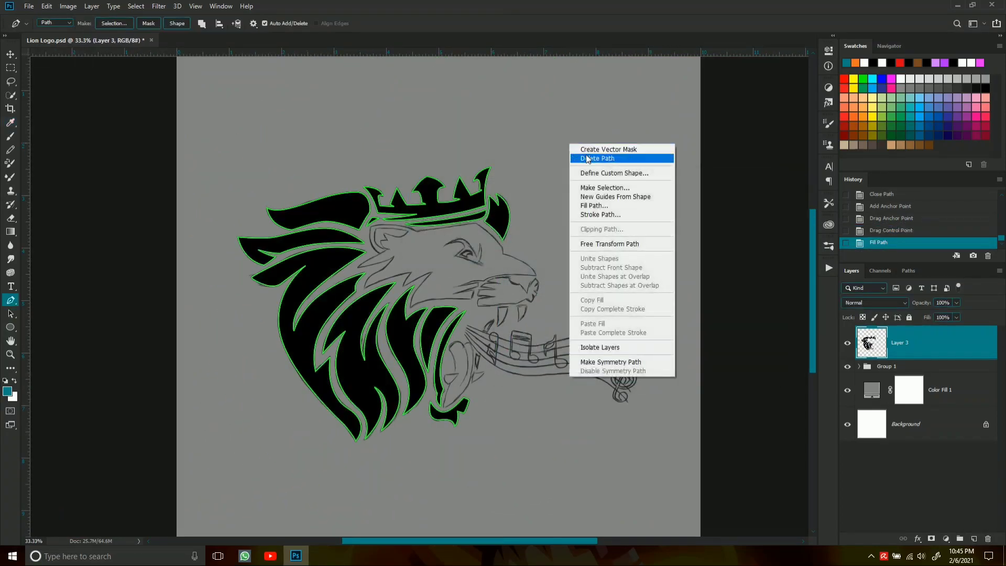
{"action": "left_click", "coordinate": [581, 157]}
- Hide the grey Color Fill 1 backdrop, fit the canvas in view, and save
{"action": "left_click", "coordinate": [847, 366]}
{"action": "left_click", "coordinate": [848, 390]}
{"action": "left_click", "coordinate": [848, 366]}
{"action": "key", "text": "ctrl+minus"}
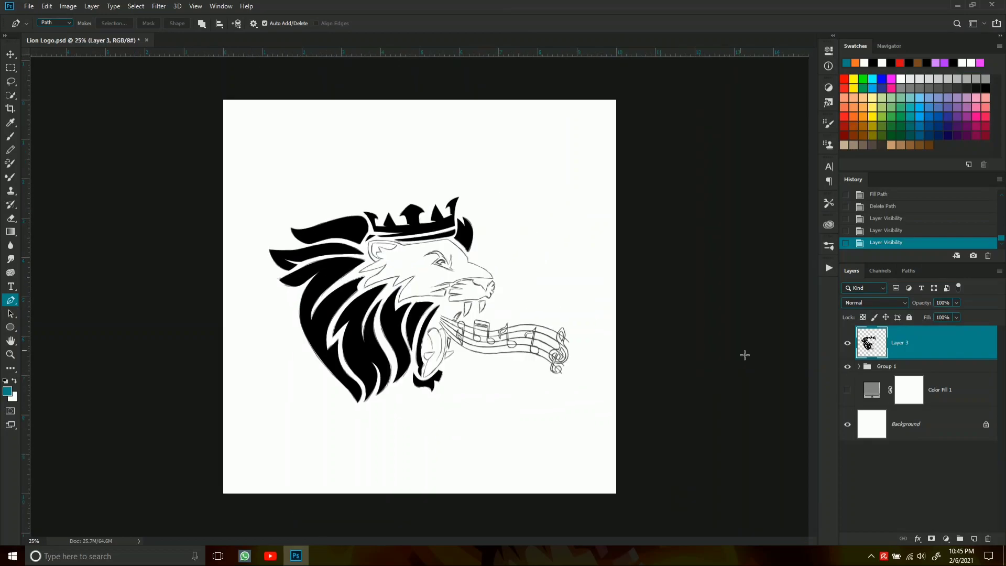
{"action": "key", "text": "ctrl+0"}
{"action": "key", "text": "ctrl+s"}
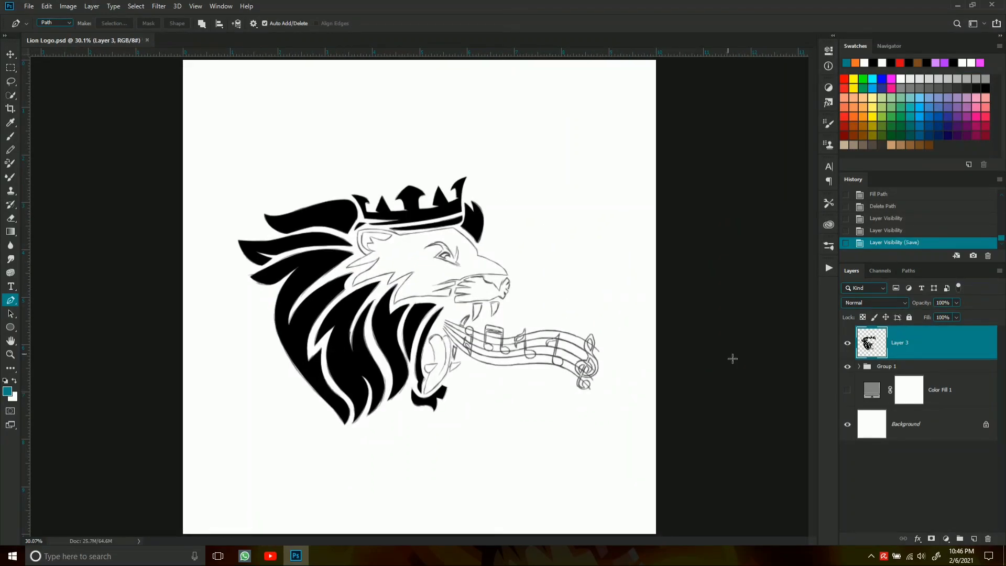
- Zoom in on the lion's head and fangs
{"action": "key", "text": "ctrl+plus"}
{"action": "key", "text": "ctrl+plus"}
{"action": "key", "text": "ctrl+plus"}
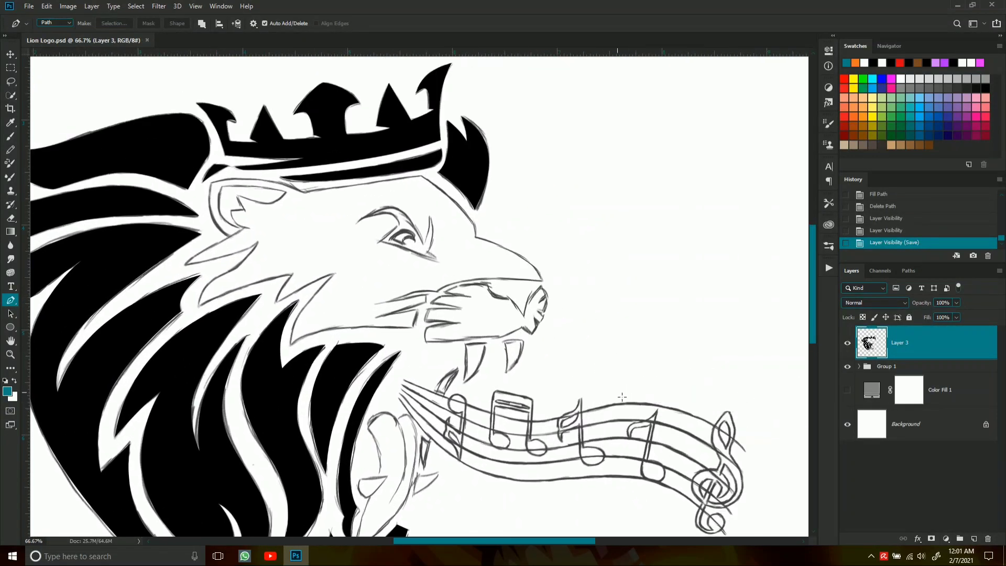
{"action": "key", "text": "ctrl+plus"}
{"action": "key", "text": "ctrl+plus"}
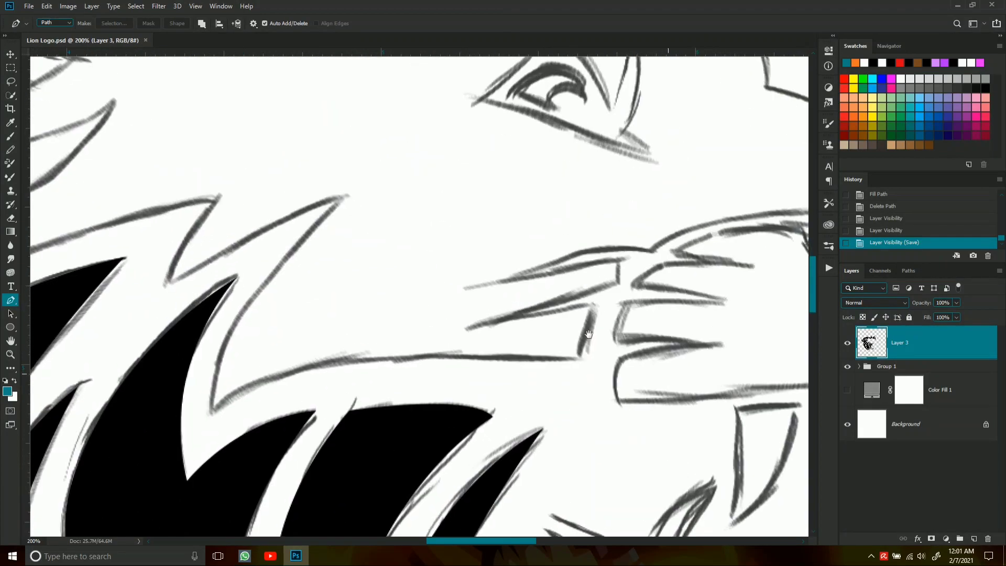
{"action": "key", "text": "ctrl+plus"}
- Trace closed Pen outlines around the two large upper fangs
{"action": "left_click", "coordinate": [387, 304]}
{"action": "left_click_drag", "start_coordinate": [482, 296], "coordinate": [533, 308]}
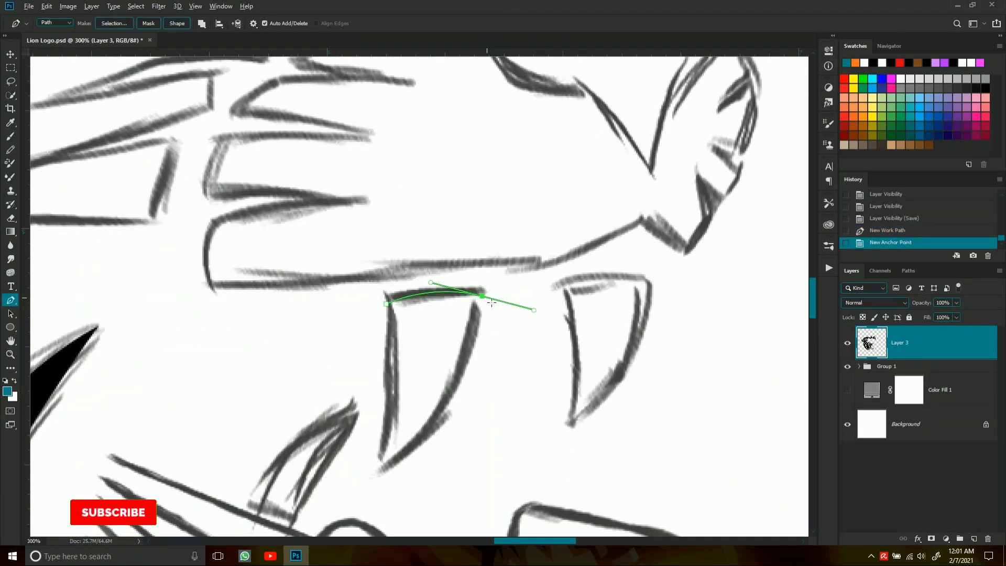
{"action": "left_click_drag", "start_coordinate": [382, 474], "coordinate": [550, 359]}
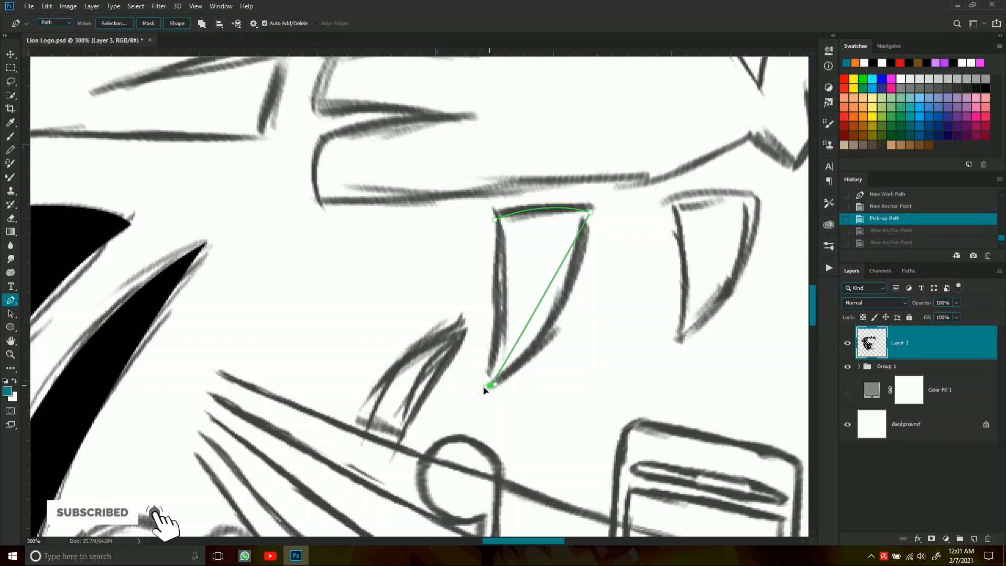
{"action": "left_click", "coordinate": [496, 220]}
{"action": "left_click_drag", "start_coordinate": [679, 204], "coordinate": [552, 232]}
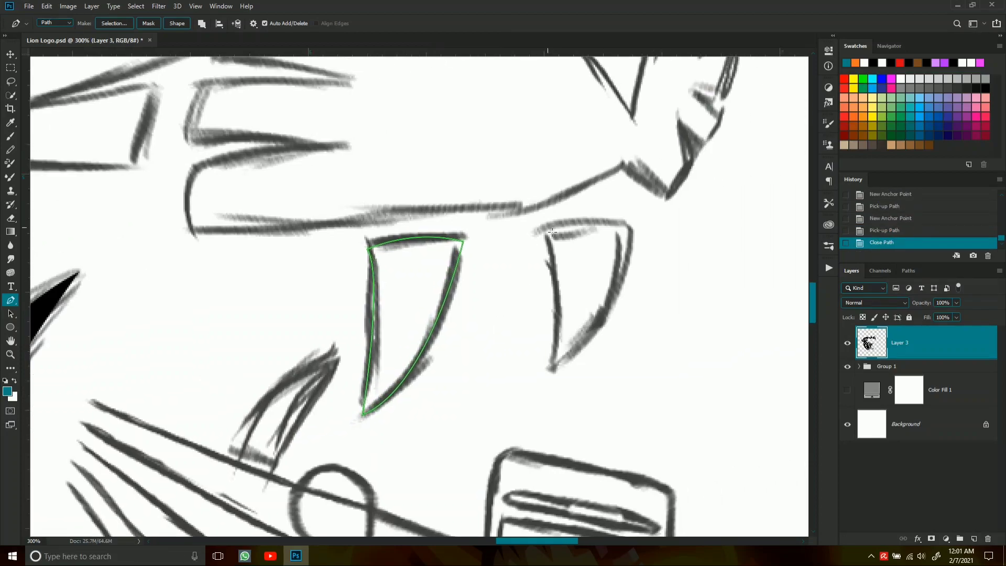
{"action": "mouse_move", "coordinate": [544, 379]}
{"action": "left_mouse_down"}
{"action": "mouse_move", "coordinate": [540, 447]}
{"action": "mouse_move", "coordinate": [518, 475]}
{"action": "left_mouse_up"}
{"action": "left_click_drag", "start_coordinate": [606, 254], "coordinate": [599, 164]}
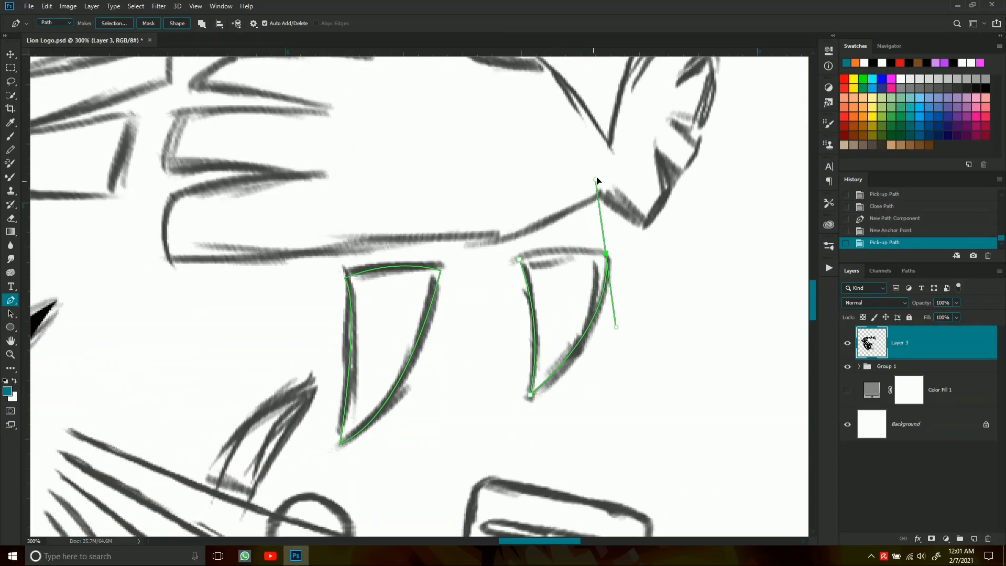
{"action": "left_click", "coordinate": [607, 254]}
{"action": "left_click", "coordinate": [518, 258]}
- Outline the smaller lower fang and the adjacent small tooth
{"action": "left_click_drag", "start_coordinate": [321, 483], "coordinate": [595, 308]}
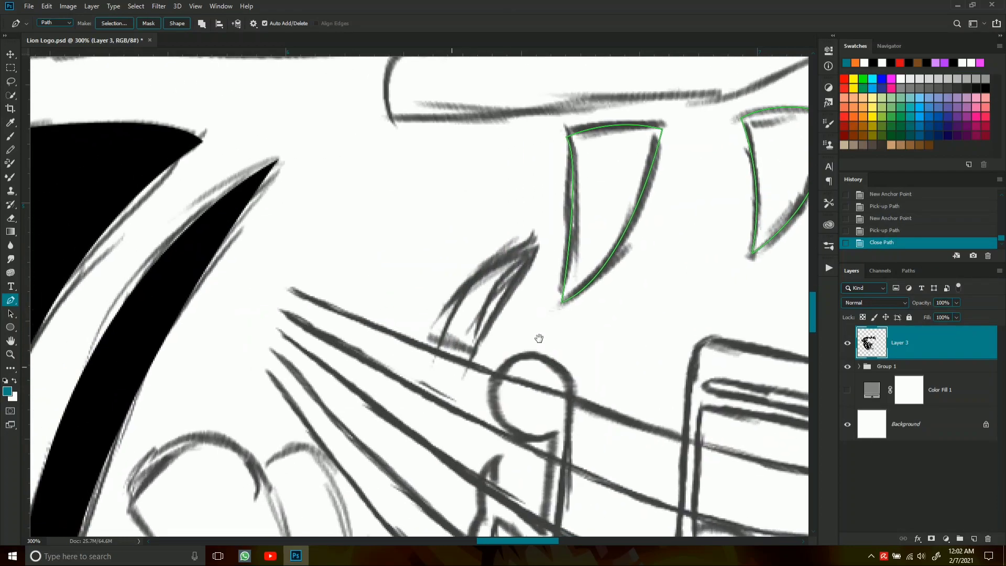
{"action": "left_click_drag", "start_coordinate": [459, 388], "coordinate": [459, 388]}
{"action": "left_click", "coordinate": [491, 302]}
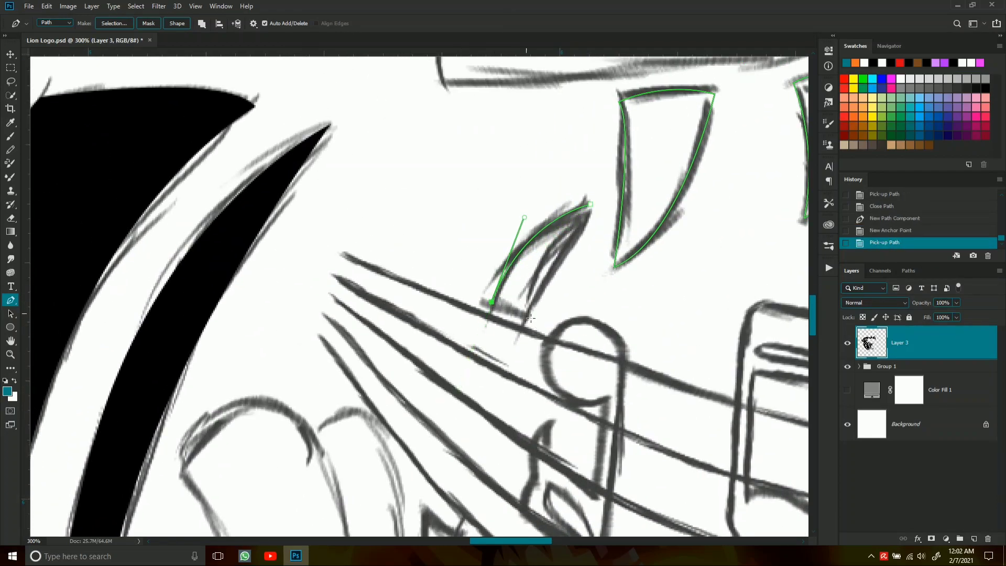
{"action": "left_click", "coordinate": [526, 313]}
{"action": "left_click", "coordinate": [590, 204]}
{"action": "left_click_drag", "start_coordinate": [435, 516], "coordinate": [577, 272]}
{"action": "left_click", "coordinate": [575, 268]}
{"action": "left_click", "coordinate": [608, 289]}
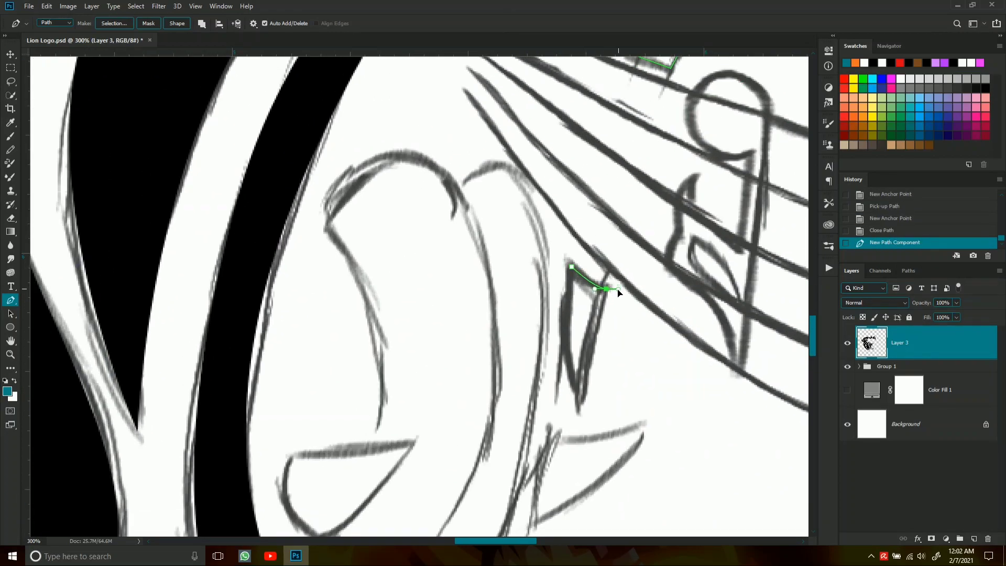
{"action": "scroll", "coordinate": [598, 293], "scroll_direction": "down", "scroll_amount": 2}
{"action": "left_click", "coordinate": [584, 319]}
{"action": "left_click", "coordinate": [575, 186]}
{"action": "scroll", "coordinate": [575, 186], "scroll_direction": "down", "scroll_amount": 2}
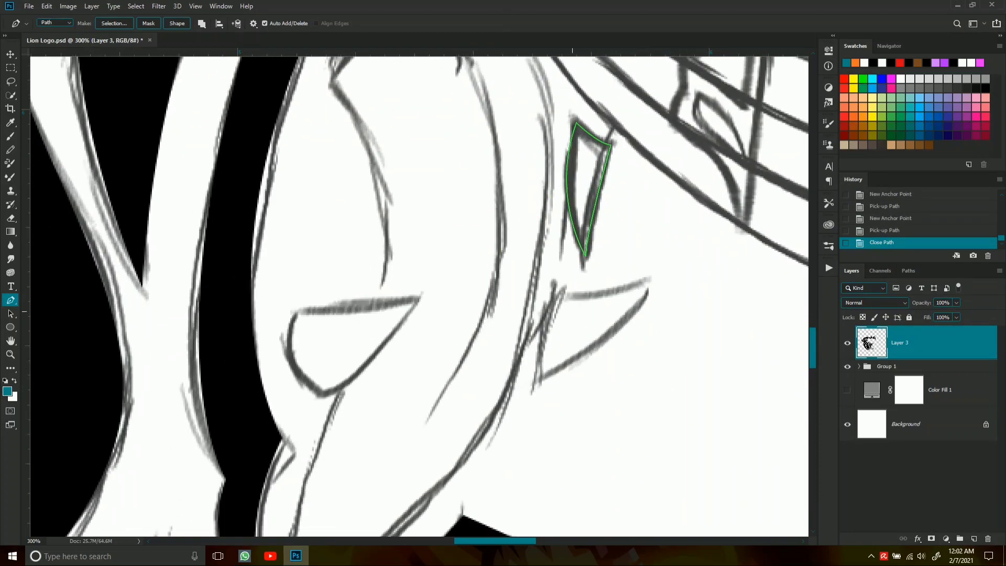
- Outline the tooth beside the lip, undoing a stray anchor point
{"action": "left_click", "coordinate": [649, 286]}
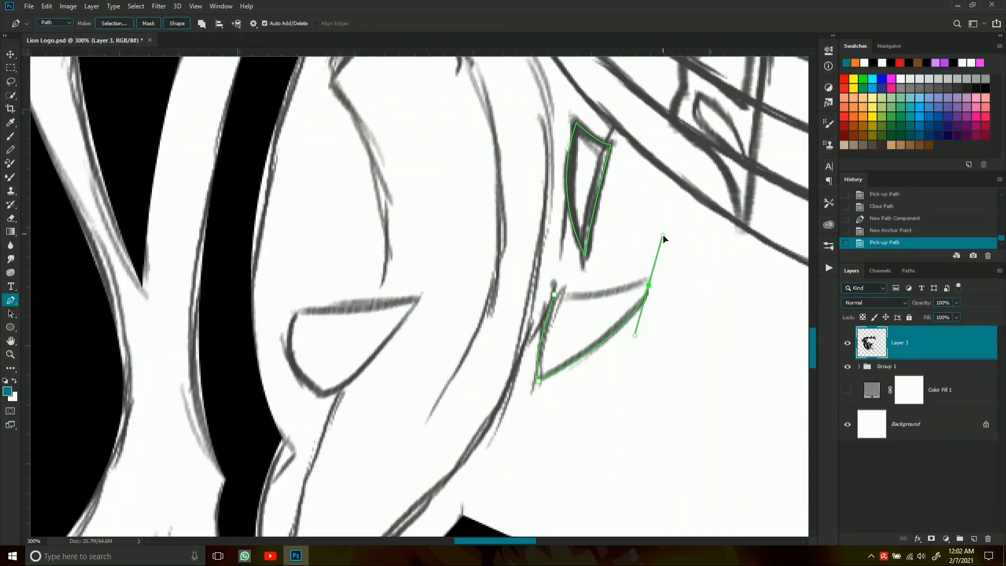
{"action": "left_click", "coordinate": [554, 295]}
{"action": "left_click", "coordinate": [555, 296]}
{"action": "key", "text": "ctrl+z"}
{"action": "left_click_drag", "start_coordinate": [555, 296], "coordinate": [668, 393]}
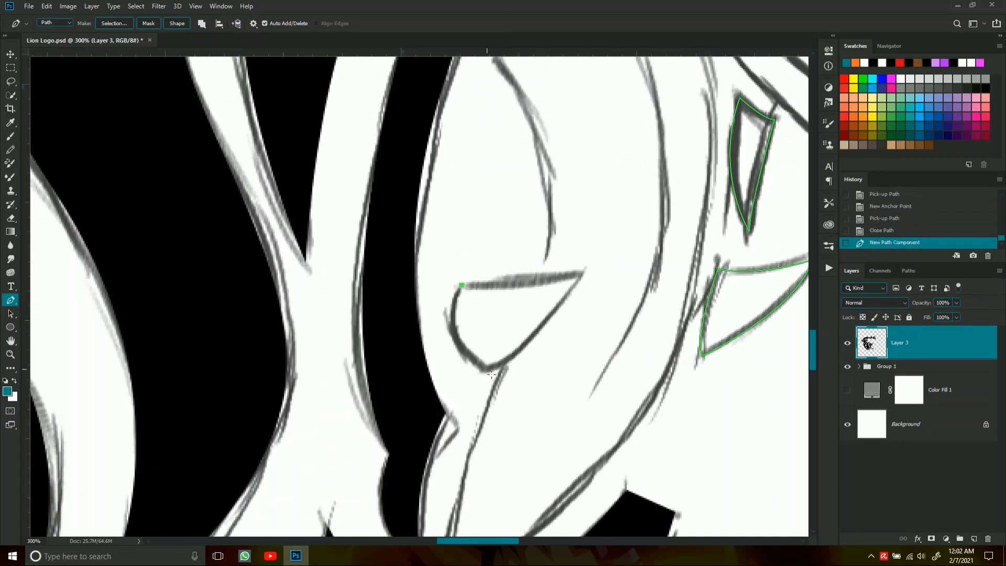
{"action": "left_click_drag", "start_coordinate": [487, 368], "coordinate": [543, 392]}
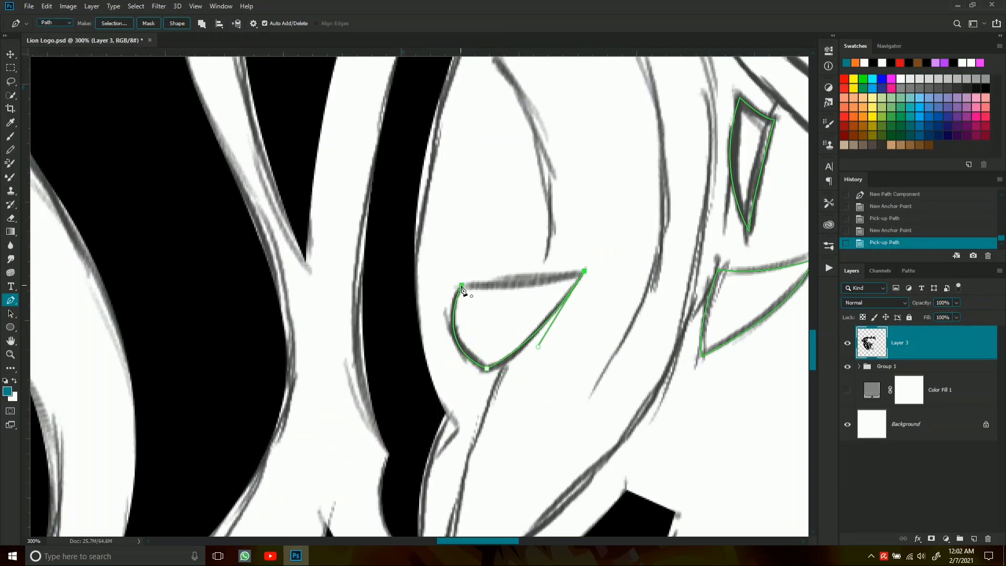
{"action": "scroll", "coordinate": [451, 276], "scroll_direction": "down", "scroll_amount": 4}
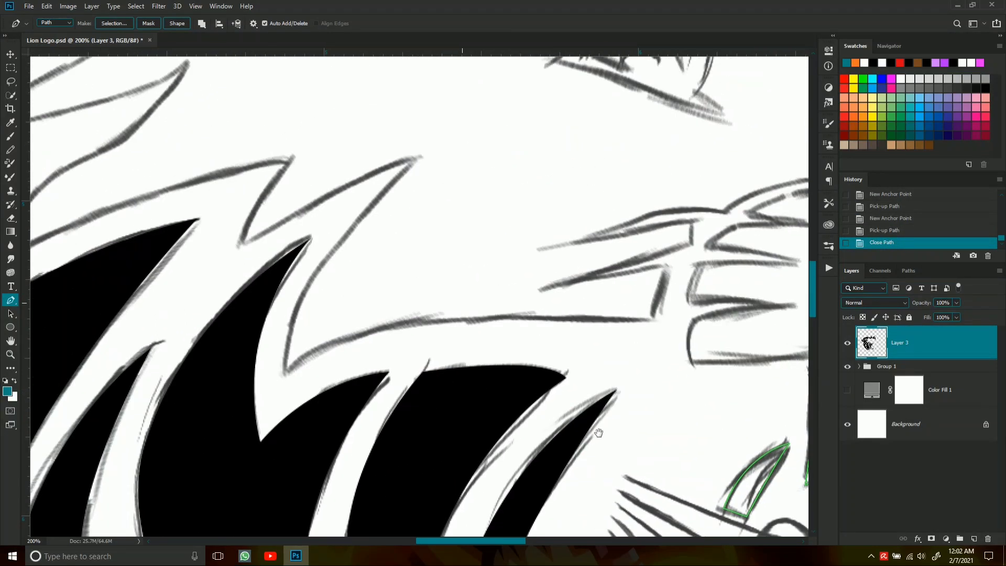
{"action": "scroll", "coordinate": [536, 329], "scroll_direction": "up", "scroll_amount": 2}
{"action": "scroll", "coordinate": [665, 325], "scroll_direction": "up", "scroll_amount": 2}
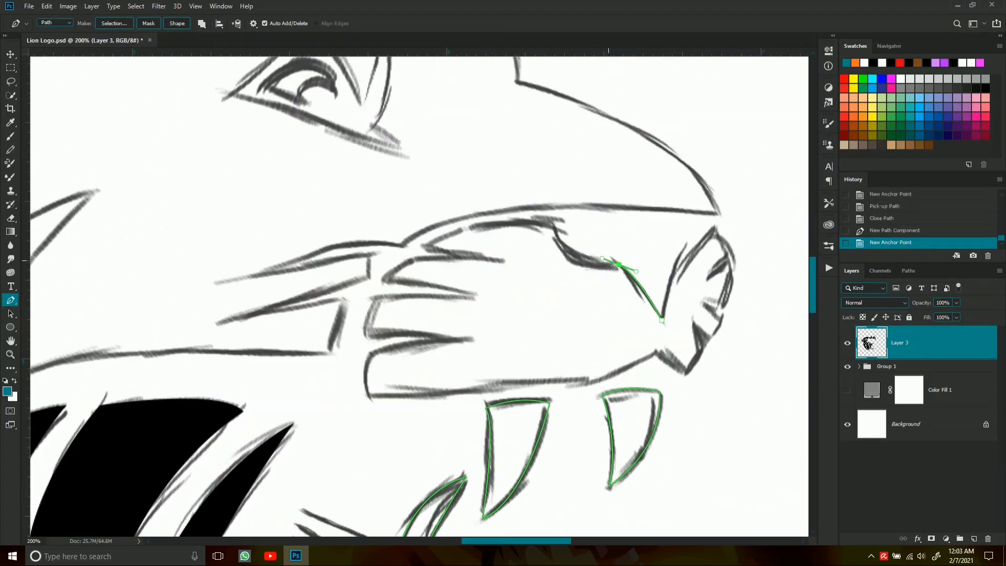
- Trace the muzzle along the upper lip, whisker stripes and nose edge
{"action": "left_click_drag", "start_coordinate": [559, 229], "coordinate": [622, 198]}
{"action": "left_click", "coordinate": [618, 192], "text": "alt"}
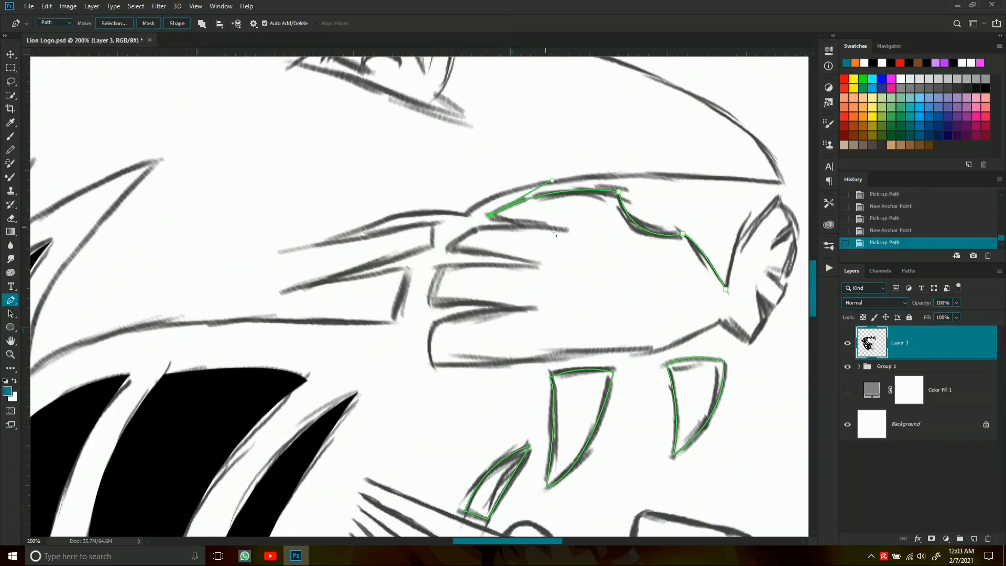
{"action": "left_click_drag", "start_coordinate": [490, 215], "coordinate": [565, 229]}
{"action": "left_click", "coordinate": [476, 229]}
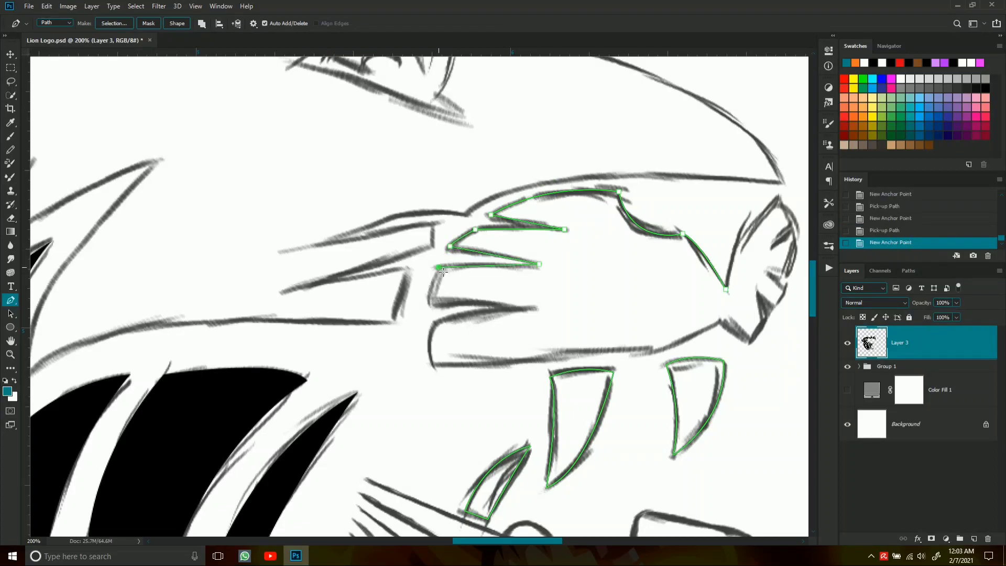
{"action": "left_click", "coordinate": [436, 269], "text": "alt"}
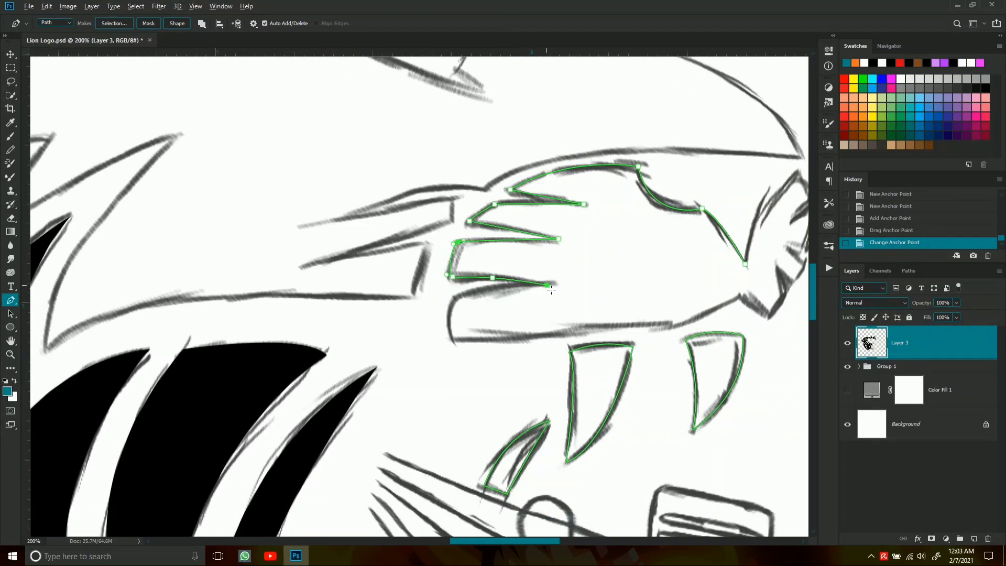
{"action": "left_click", "coordinate": [474, 343]}
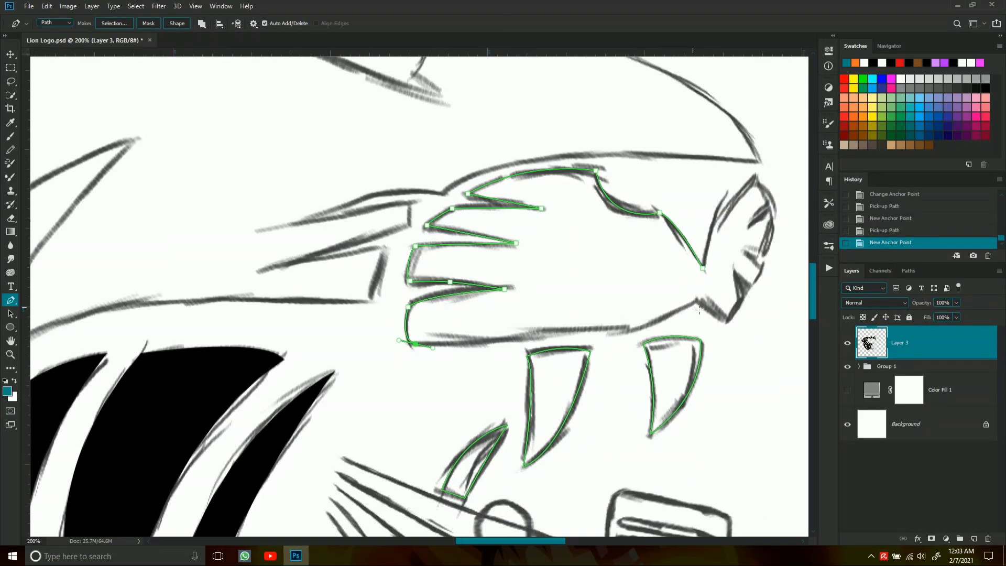
{"action": "left_click", "coordinate": [614, 330]}
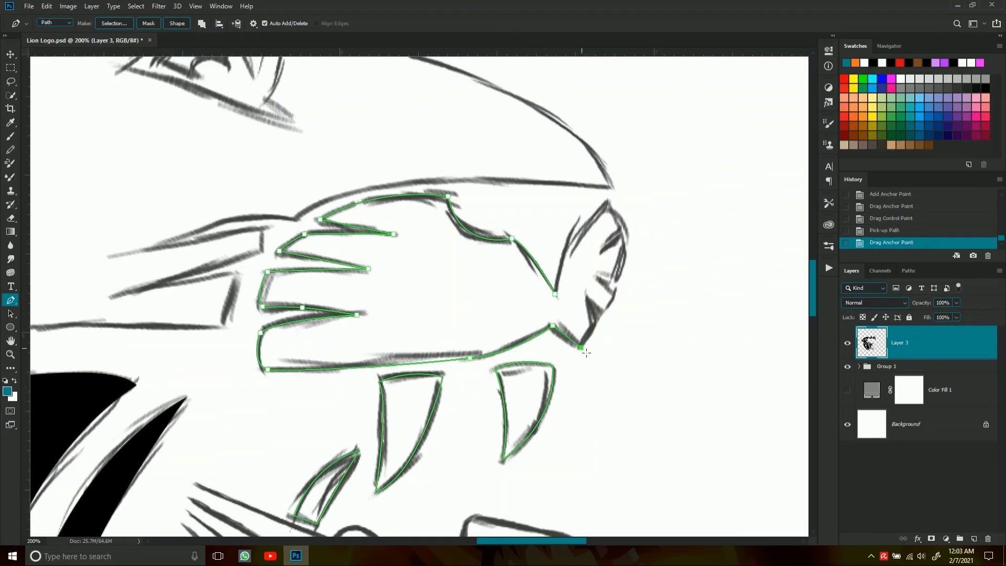
{"action": "left_click", "coordinate": [582, 349]}
{"action": "left_click", "coordinate": [595, 321]}
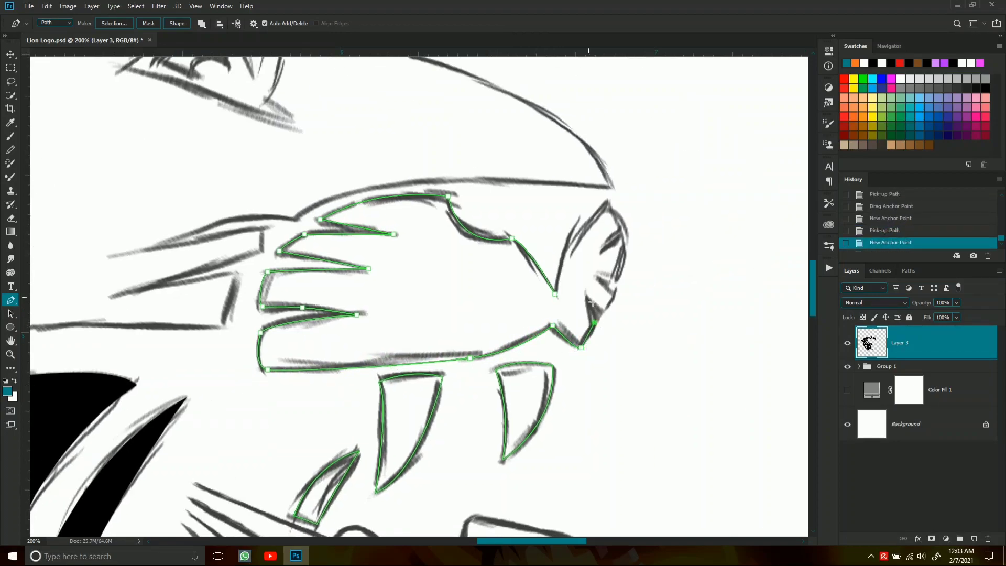
{"action": "left_click", "coordinate": [617, 279]}
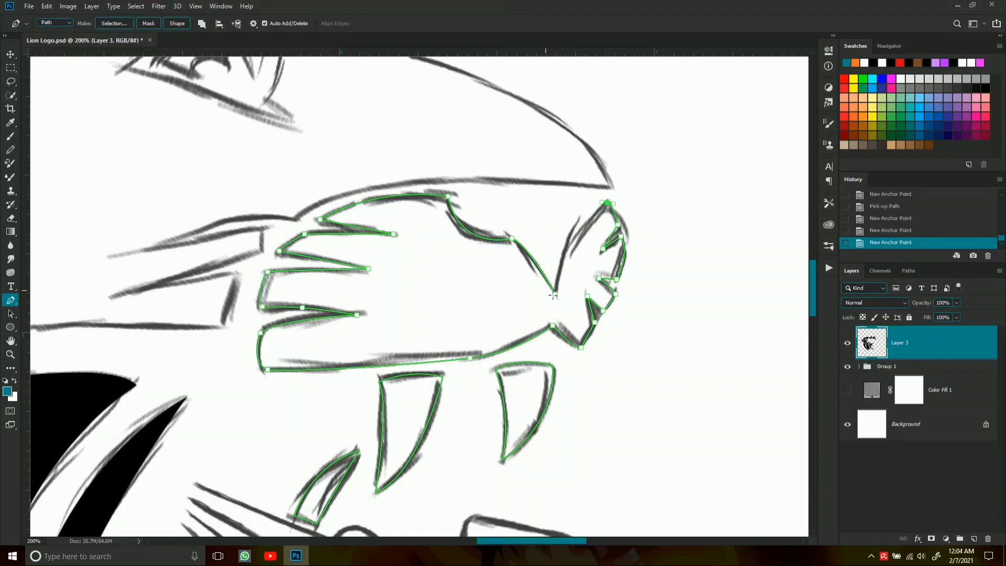
{"action": "key", "text": "ctrl+minus"}
- Fill the muzzle and teeth paths solid black, then delete the path
{"action": "right_click", "coordinate": [629, 288]}
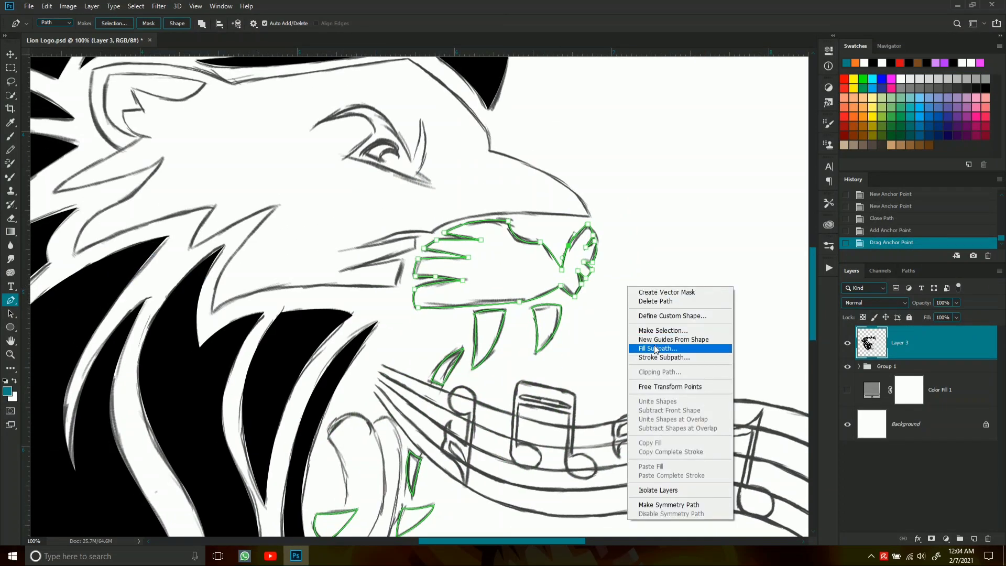
{"action": "left_click", "coordinate": [655, 347]}
{"action": "right_click", "coordinate": [639, 267]}
{"action": "left_click", "coordinate": [663, 324]}
{"action": "left_click", "coordinate": [571, 139]}
{"action": "right_click", "coordinate": [681, 192]}
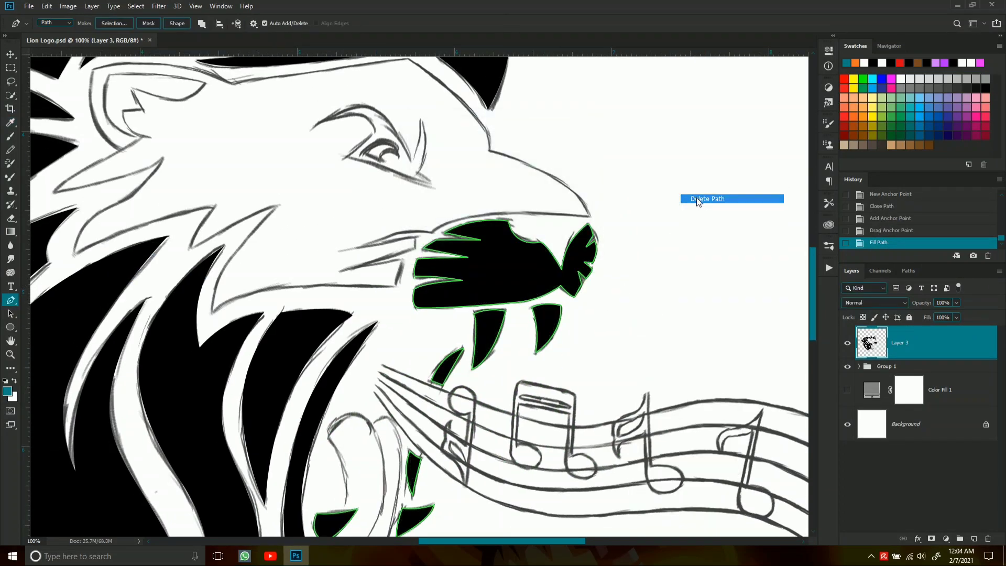
{"action": "left_click", "coordinate": [707, 201]}
{"action": "key", "text": "ctrl+minus"}
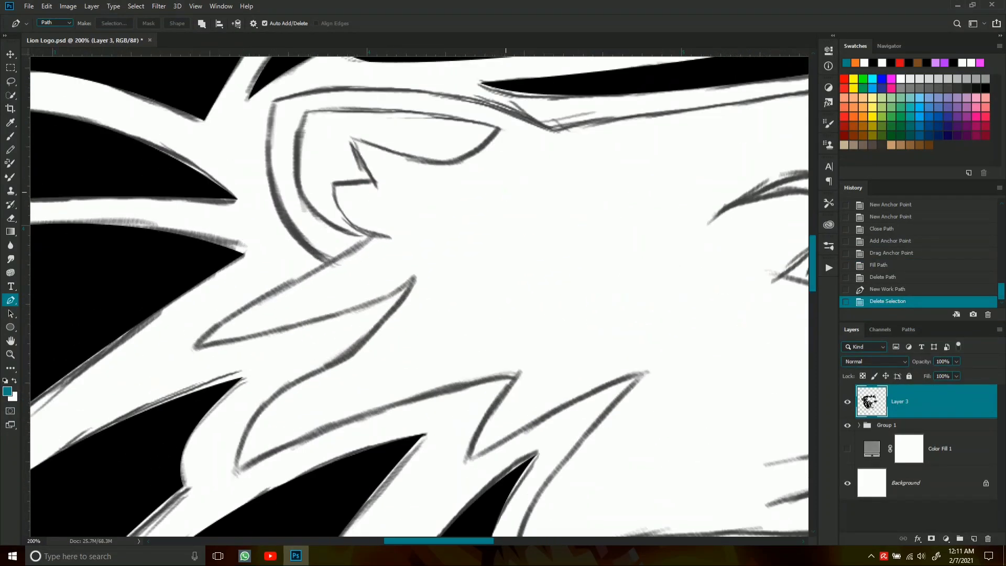
- Start the face outline at the lion's eye and follow the first mane strokes
{"action": "key", "text": "ctrl+plus"}
{"action": "left_click", "coordinate": [705, 306]}
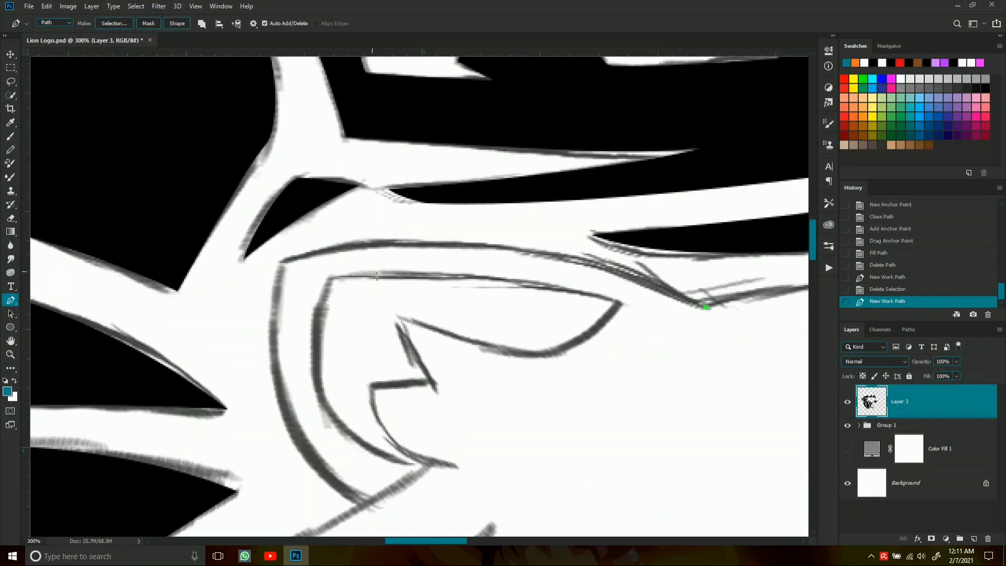
{"action": "mouse_move", "coordinate": [284, 261]}
{"action": "left_mouse_down"}
{"action": "mouse_move", "coordinate": [85, 297]}
{"action": "mouse_move", "coordinate": [68, 324]}
{"action": "left_mouse_up"}
{"action": "left_click_drag", "start_coordinate": [330, 440], "coordinate": [422, 269]}
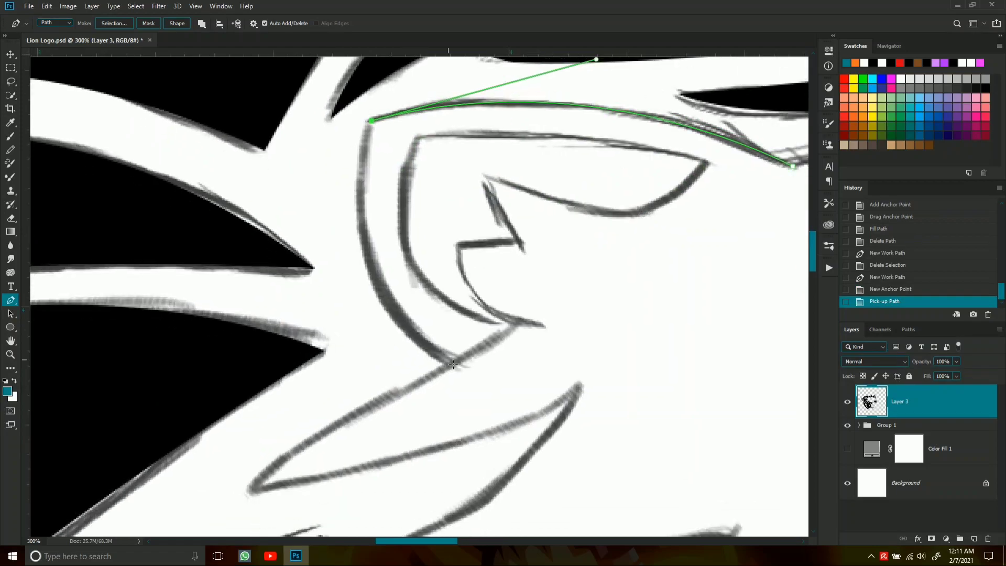
{"action": "left_click_drag", "start_coordinate": [444, 359], "coordinate": [573, 420]}
{"action": "left_click_drag", "start_coordinate": [469, 388], "coordinate": [498, 326]}
{"action": "left_click_drag", "start_coordinate": [292, 400], "coordinate": [262, 431]}
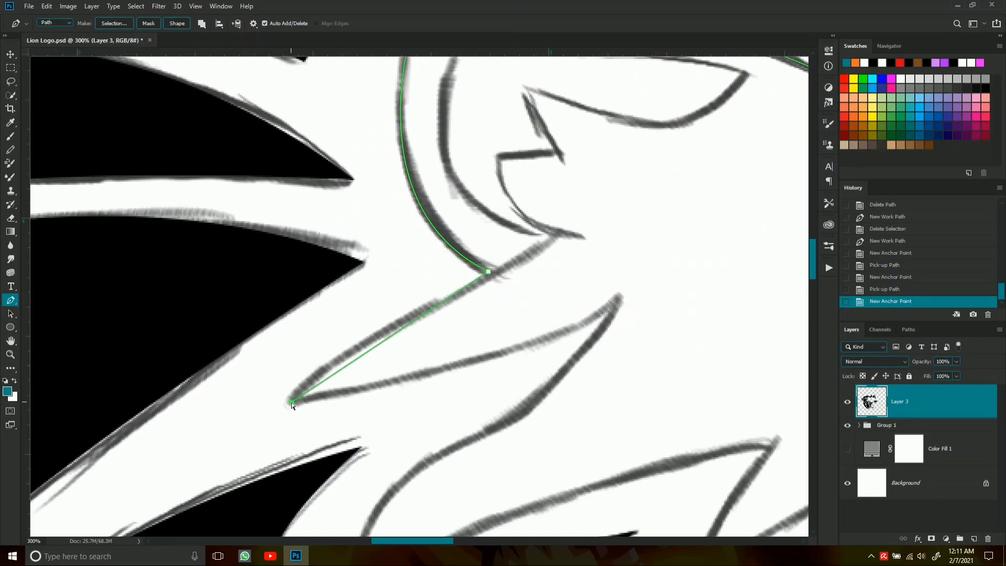
{"action": "mouse_move", "coordinate": [607, 311]}
{"action": "left_mouse_down"}
{"action": "mouse_move", "coordinate": [554, 311]}
{"action": "mouse_move", "coordinate": [677, 226]}
{"action": "left_mouse_up"}
{"action": "left_click_drag", "start_coordinate": [432, 441], "coordinate": [471, 261]}
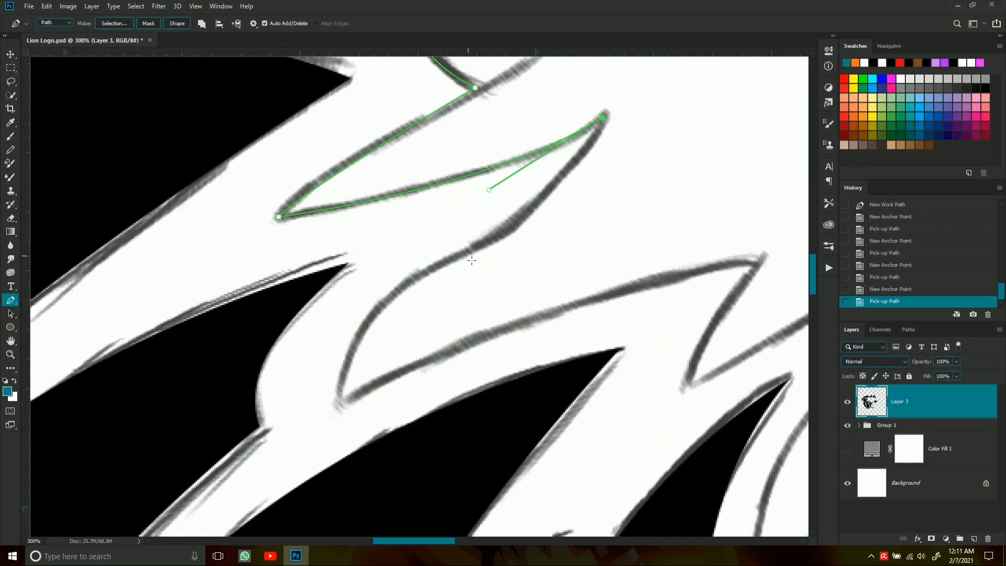
{"action": "left_click_drag", "start_coordinate": [338, 483], "coordinate": [204, 454]}
{"action": "left_click", "coordinate": [623, 234]}
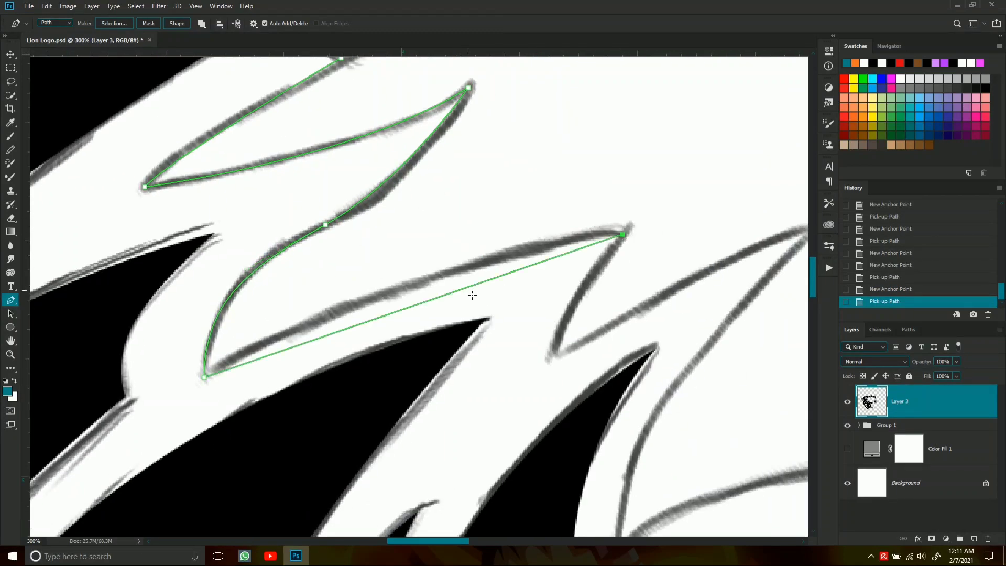
{"action": "left_click", "coordinate": [430, 278]}
- Continue the outline anchors down the mane spikes and stroke tips
{"action": "left_click", "coordinate": [623, 235]}
{"action": "left_click_drag", "start_coordinate": [624, 234], "coordinate": [494, 172]}
{"action": "left_click_drag", "start_coordinate": [420, 292], "coordinate": [416, 313]}
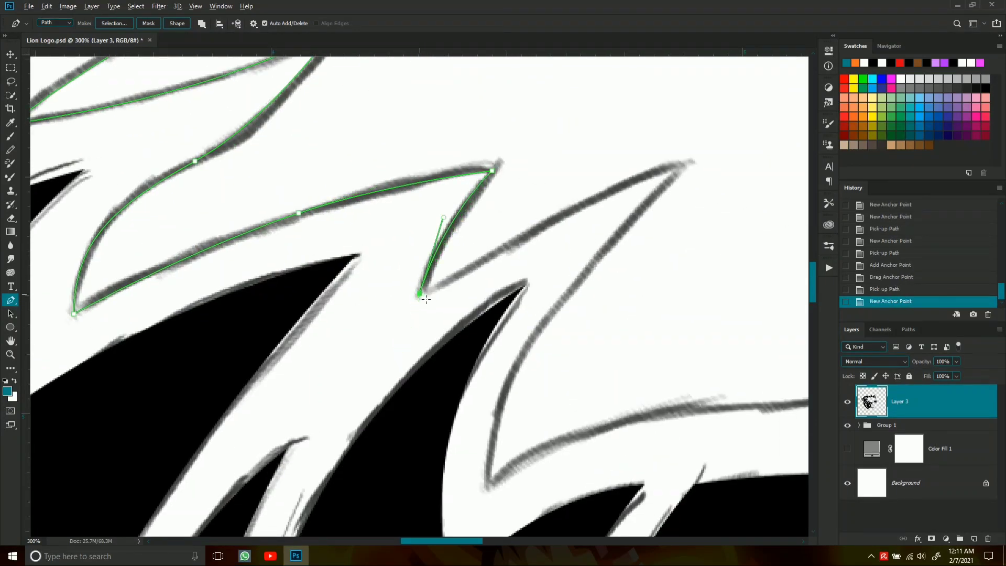
{"action": "left_click", "coordinate": [697, 151]}
{"action": "left_click_drag", "start_coordinate": [366, 392], "coordinate": [390, 523]}
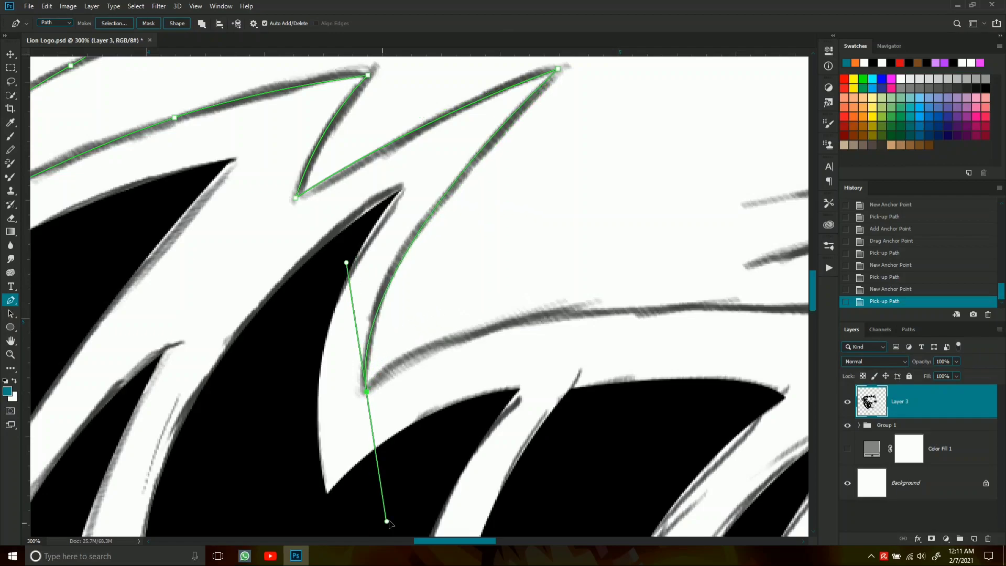
{"action": "left_click", "coordinate": [367, 392]}
{"action": "left_click_drag", "start_coordinate": [671, 328], "coordinate": [492, 288]}
{"action": "left_click", "coordinate": [741, 273]}
{"action": "left_click", "coordinate": [381, 274]}
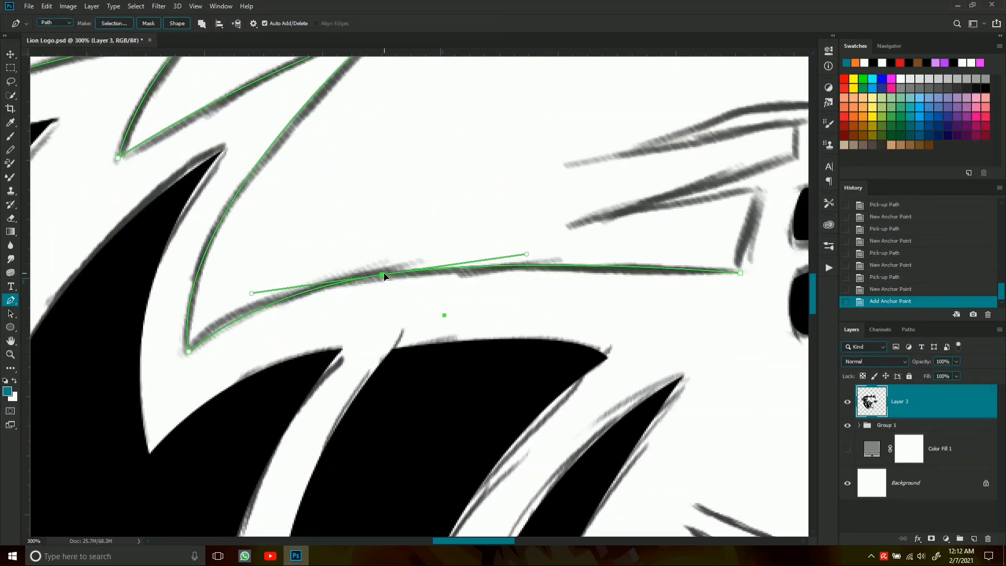
{"action": "left_click_drag", "start_coordinate": [763, 291], "coordinate": [588, 363]}
{"action": "left_click", "coordinate": [565, 346]}
{"action": "left_click", "coordinate": [583, 263]}
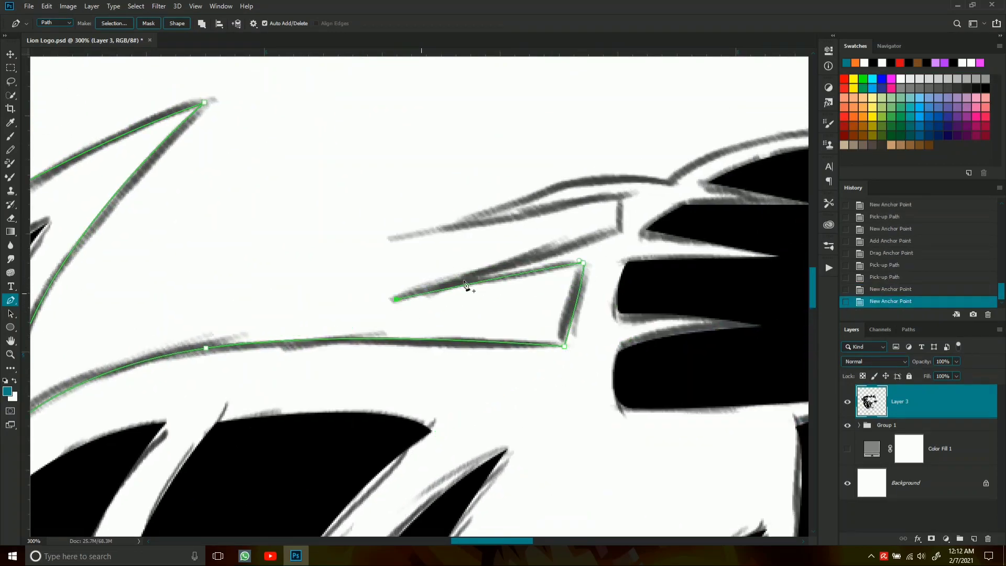
{"action": "left_click", "coordinate": [390, 238]}
- Extend the outline across the snout, nose stroke and forehead
{"action": "mouse_move", "coordinate": [597, 201]}
{"action": "left_mouse_down"}
{"action": "mouse_move", "coordinate": [470, 249]}
{"action": "mouse_move", "coordinate": [470, 225]}
{"action": "left_mouse_up"}
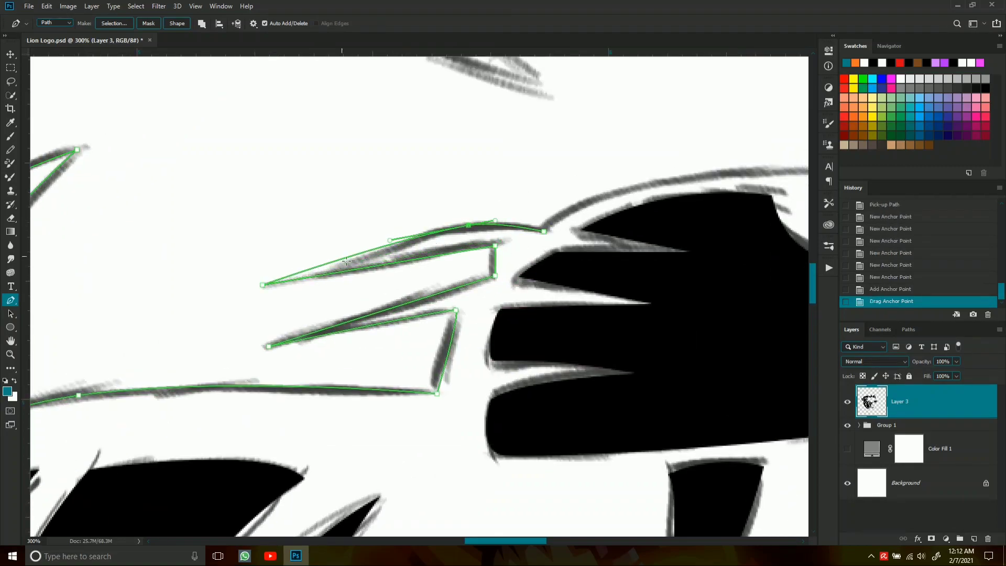
{"action": "left_click_drag", "start_coordinate": [367, 265], "coordinate": [362, 257]}
{"action": "left_click_drag", "start_coordinate": [629, 209], "coordinate": [264, 334]}
{"action": "left_click", "coordinate": [180, 355]}
{"action": "left_click", "coordinate": [654, 306]}
{"action": "left_click", "coordinate": [433, 330]}
{"action": "left_click_drag", "start_coordinate": [433, 330], "coordinate": [353, 298]}
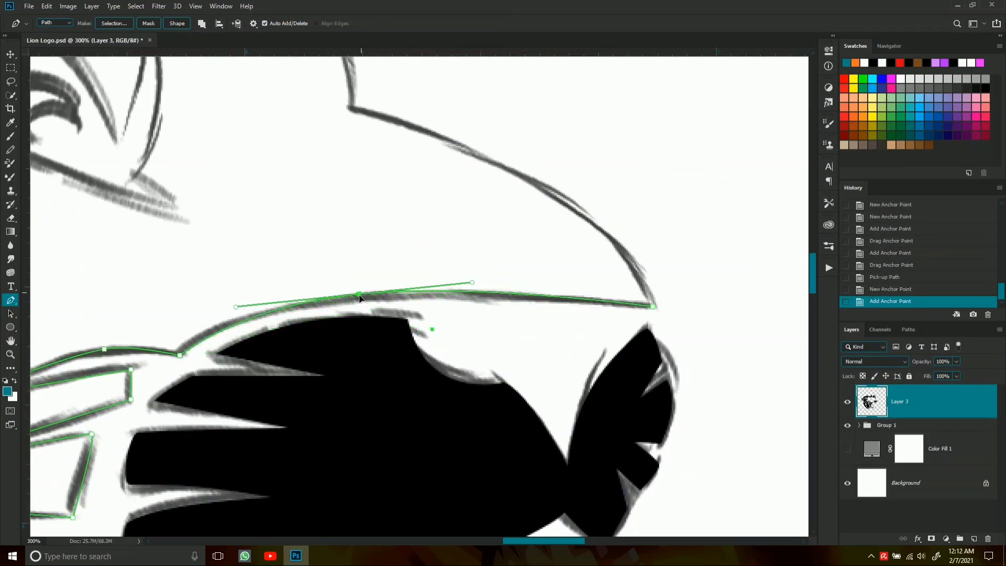
{"action": "left_click_drag", "start_coordinate": [355, 113], "coordinate": [385, 200]}
{"action": "left_click", "coordinate": [386, 200]}
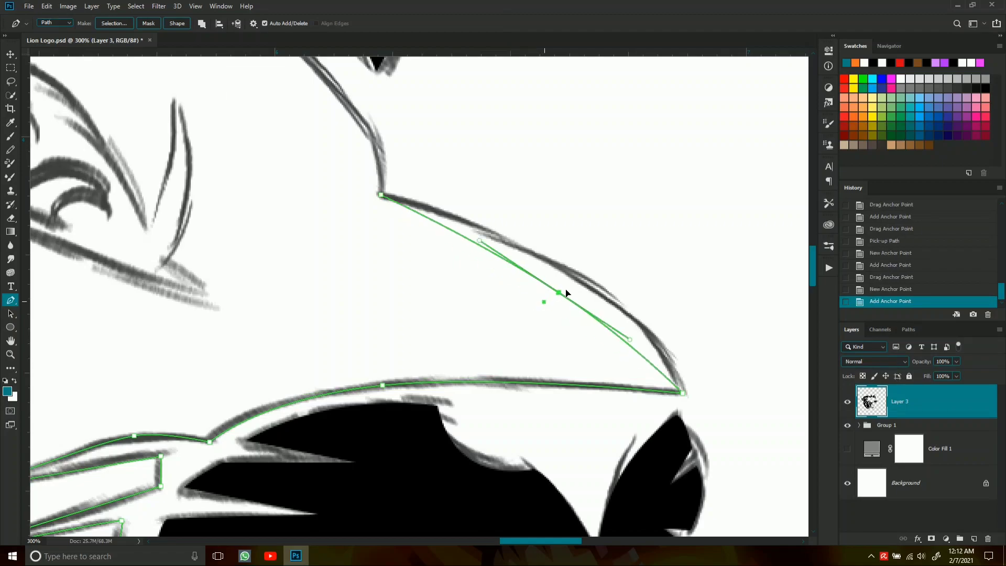
{"action": "mouse_move", "coordinate": [564, 290]}
{"action": "left_mouse_down"}
{"action": "mouse_move", "coordinate": [470, 254]}
{"action": "mouse_move", "coordinate": [766, 461]}
{"action": "left_mouse_up"}
{"action": "left_click_drag", "start_coordinate": [437, 130], "coordinate": [364, 126]}
- Close the face outline path and begin the curved inner ear shape
{"action": "scroll", "coordinate": [328, 130], "scroll_direction": "up", "scroll_amount": 3}
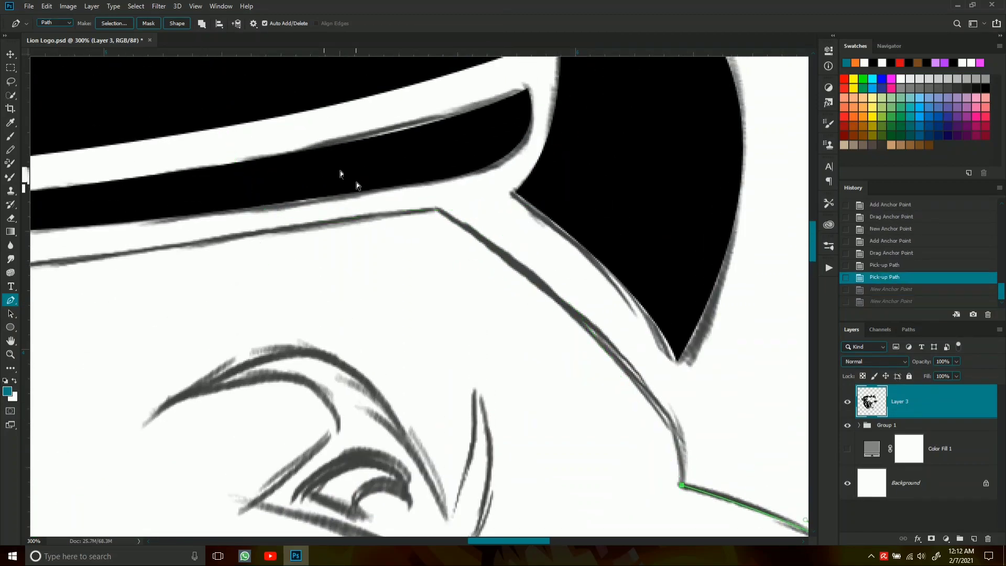
{"action": "left_click_drag", "start_coordinate": [437, 210], "coordinate": [677, 352]}
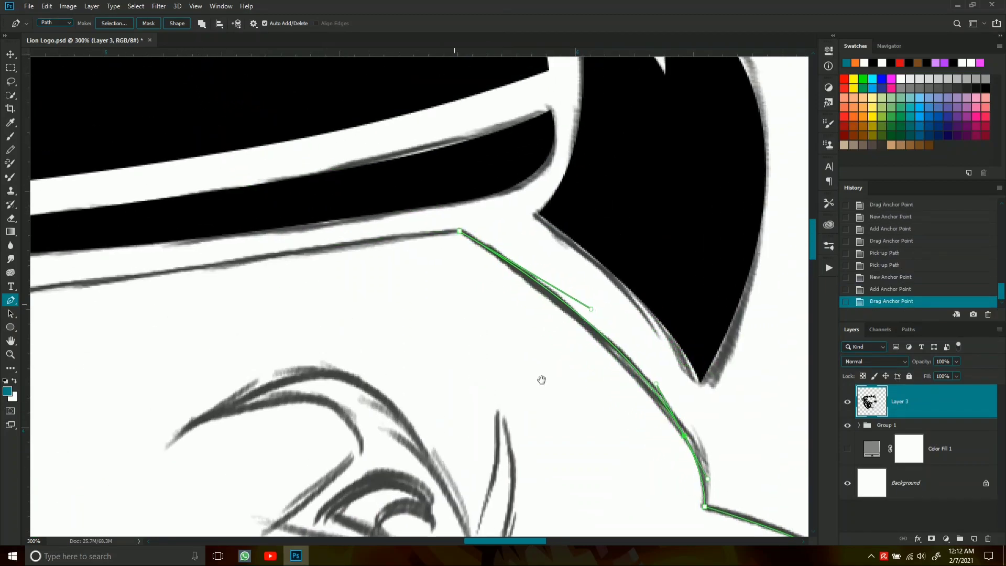
{"action": "left_click_drag", "start_coordinate": [368, 374], "coordinate": [473, 383]}
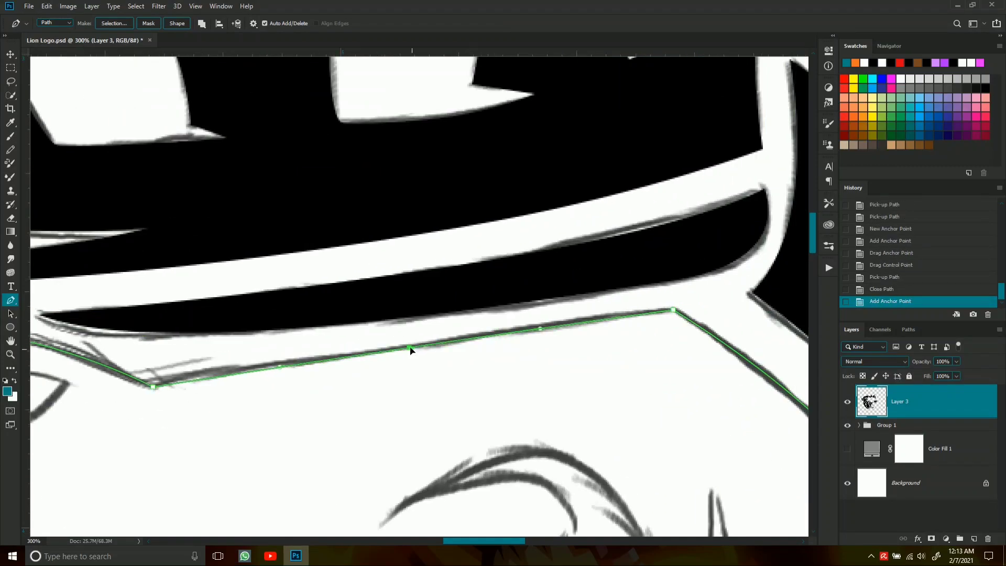
{"action": "left_click_drag", "start_coordinate": [411, 348], "coordinate": [453, 433]}
{"action": "left_click_drag", "start_coordinate": [356, 242], "coordinate": [359, 246]}
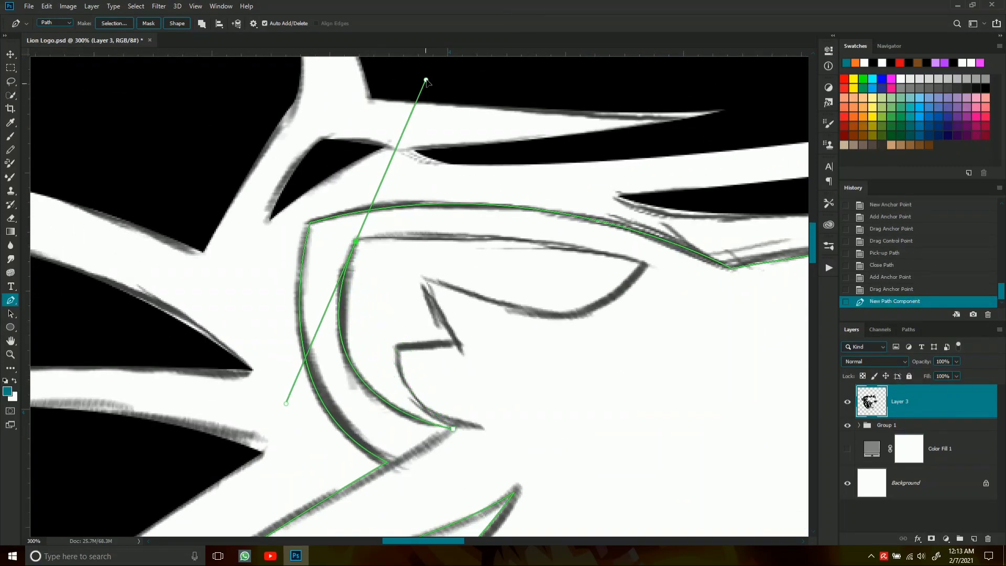
{"action": "left_click_drag", "start_coordinate": [484, 252], "coordinate": [478, 239]}
- Show the grey Color Fill background and close the inner ear shape
{"action": "left_click", "coordinate": [848, 449]}
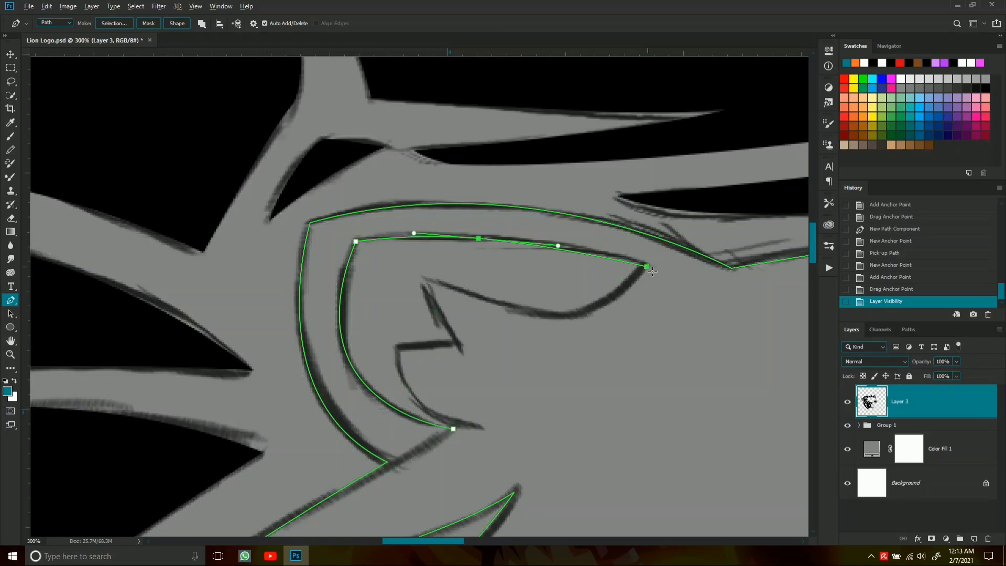
{"action": "left_click_drag", "start_coordinate": [469, 354], "coordinate": [582, 305]}
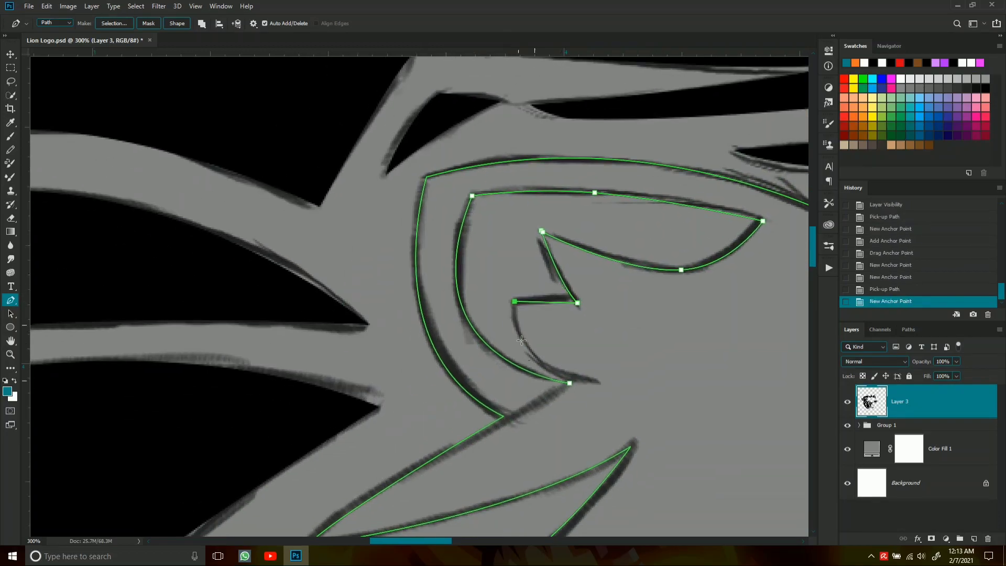
{"action": "left_click", "coordinate": [567, 380]}
{"action": "left_click", "coordinate": [511, 299]}
{"action": "left_click", "coordinate": [574, 300]}
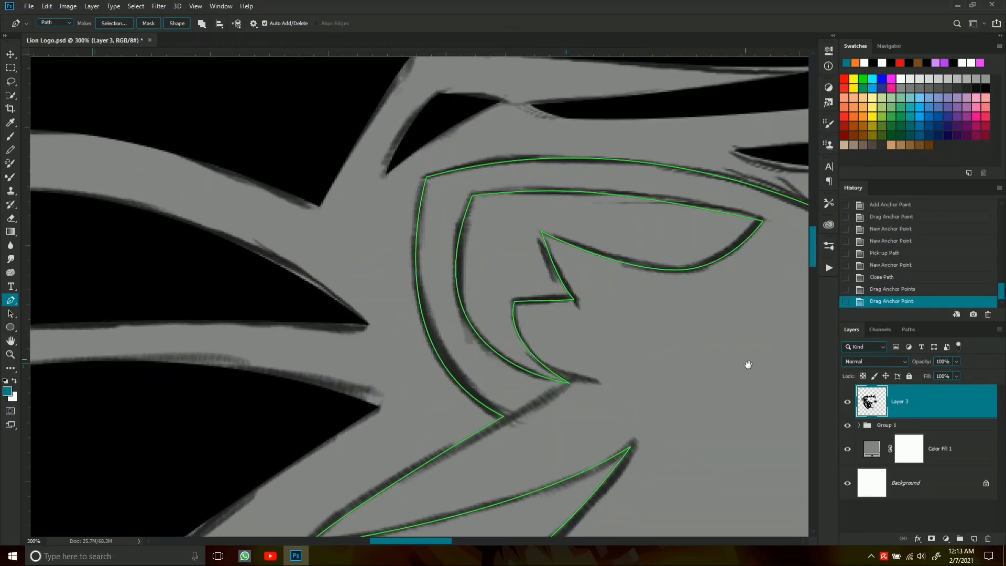
- Trace a closed path around the lion's brow and eye
{"action": "left_click_drag", "start_coordinate": [748, 361], "coordinate": [362, 283]}
{"action": "left_click", "coordinate": [380, 282]}
{"action": "left_click_drag", "start_coordinate": [565, 237], "coordinate": [646, 293]}
{"action": "left_click", "coordinate": [671, 390]}
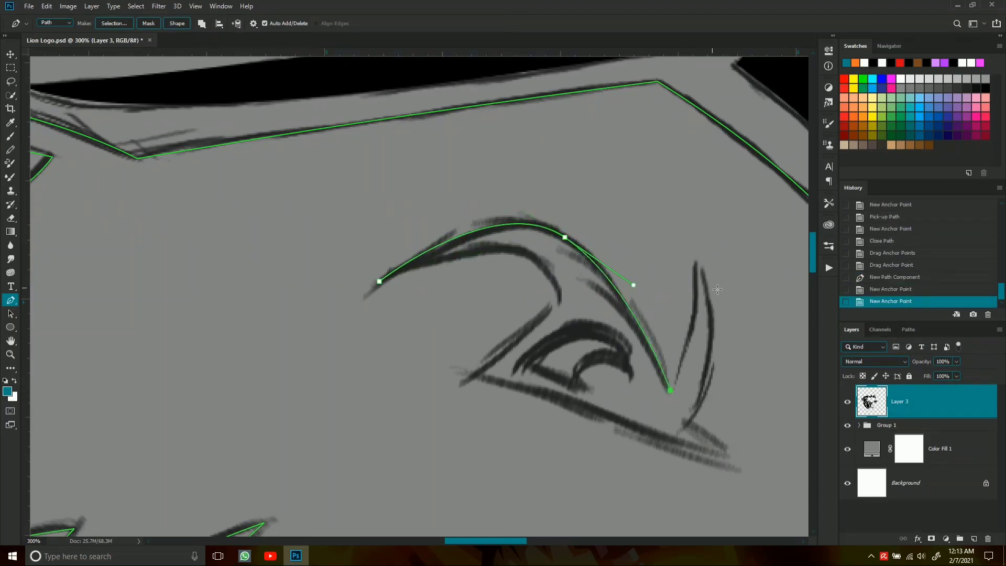
{"action": "left_click_drag", "start_coordinate": [697, 424], "coordinate": [613, 286]}
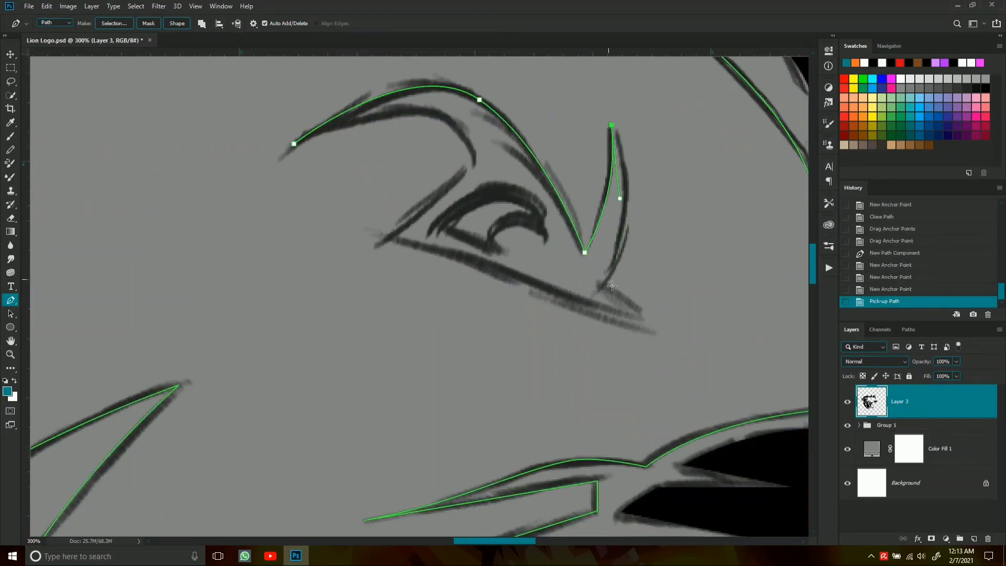
{"action": "left_click", "coordinate": [386, 239]}
{"action": "left_click_drag", "start_coordinate": [344, 242], "coordinate": [439, 371]}
{"action": "left_click_drag", "start_coordinate": [569, 281], "coordinate": [562, 257]}
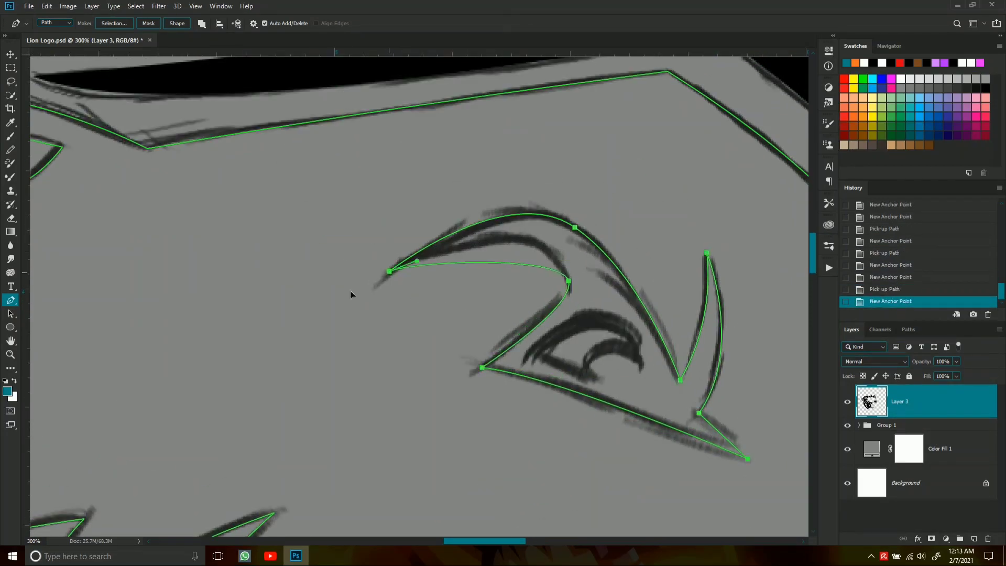
{"action": "left_click_drag", "start_coordinate": [262, 342], "coordinate": [176, 327]}
{"action": "left_click", "coordinate": [304, 256]}
- Draw a closed inner eye shape, restoring the path after an accidental delete
{"action": "left_click", "coordinate": [507, 364]}
{"action": "left_click_drag", "start_coordinate": [549, 337], "coordinate": [612, 356]}
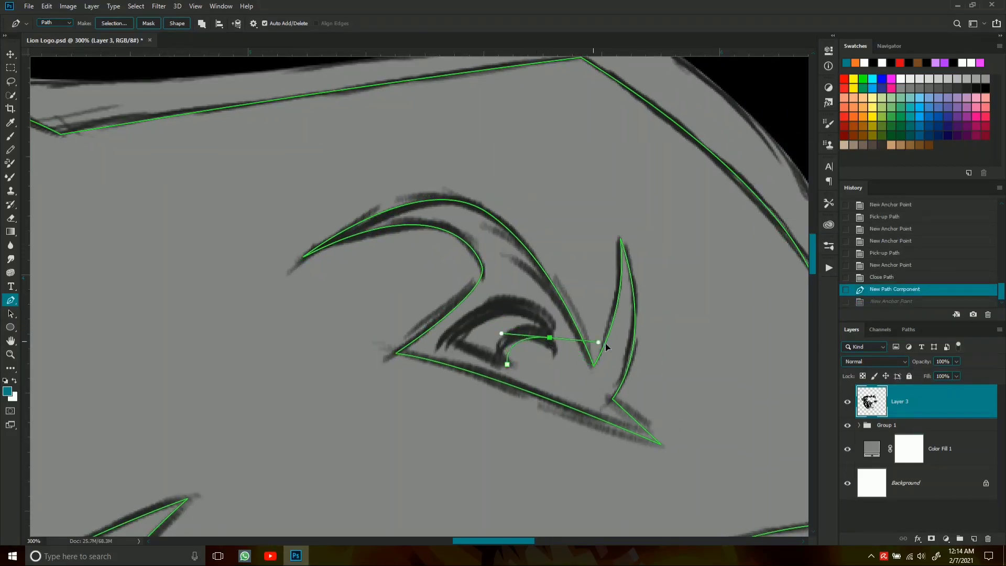
{"action": "left_click_drag", "start_coordinate": [449, 341], "coordinate": [370, 409]}
{"action": "left_click", "coordinate": [507, 364]}
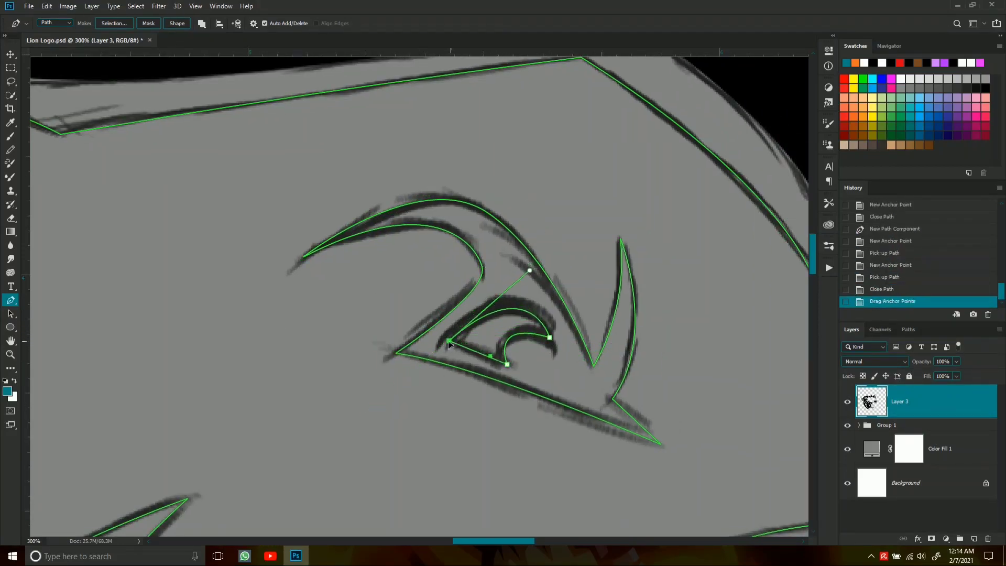
{"action": "key", "text": "Delete"}
{"action": "key", "text": "ctrl+z"}
- Trial-fill the traced lion head path with black
{"action": "key", "text": "ctrl+minus"}
{"action": "key", "text": "ctrl+minus"}
{"action": "key", "text": "ctrl+minus"}
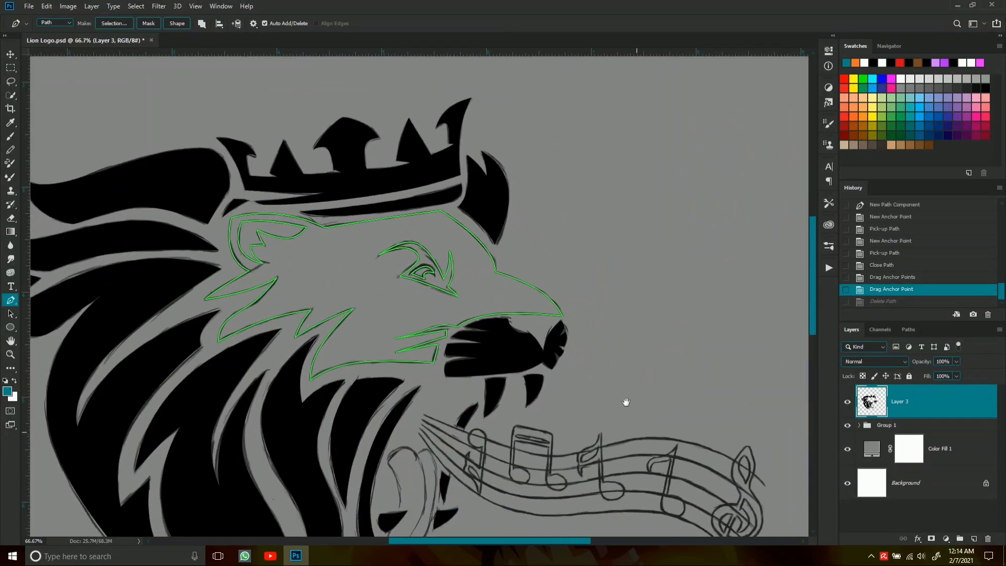
{"action": "left_click_drag", "start_coordinate": [383, 506], "coordinate": [435, 388]}
{"action": "scroll", "coordinate": [435, 388], "scroll_direction": "up", "scroll_amount": 5}
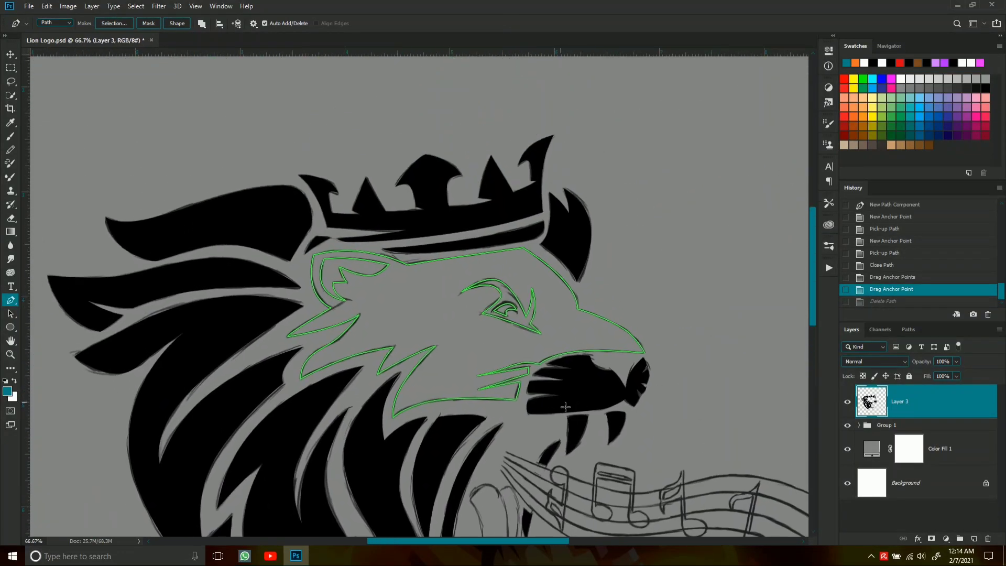
{"action": "right_click", "coordinate": [566, 407]}
{"action": "left_click", "coordinate": [603, 240]}
{"action": "left_click", "coordinate": [561, 139]}
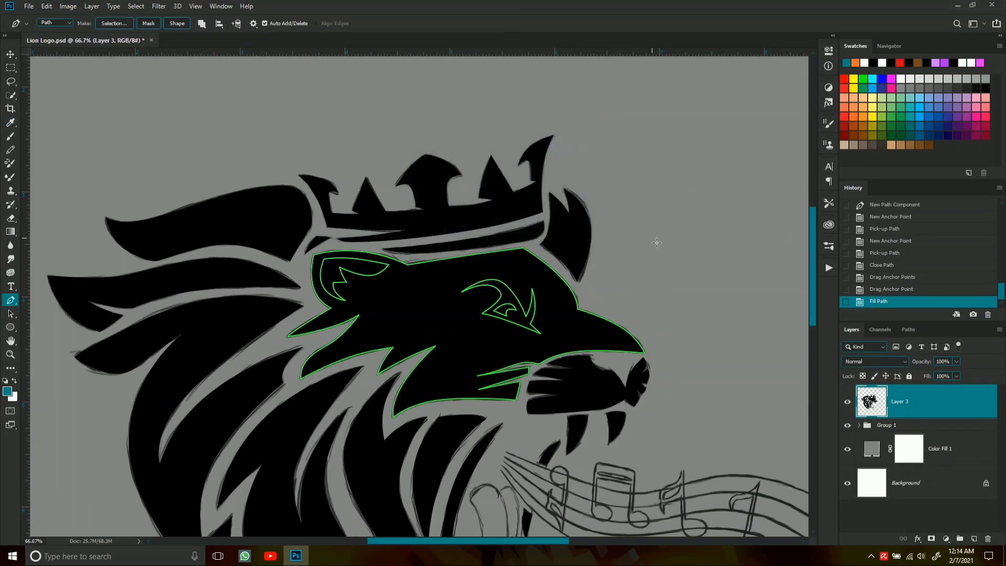
- Convert the eye path into a selection
{"action": "key", "text": "ctrl+plus"}
{"action": "key", "text": "ctrl+plus"}
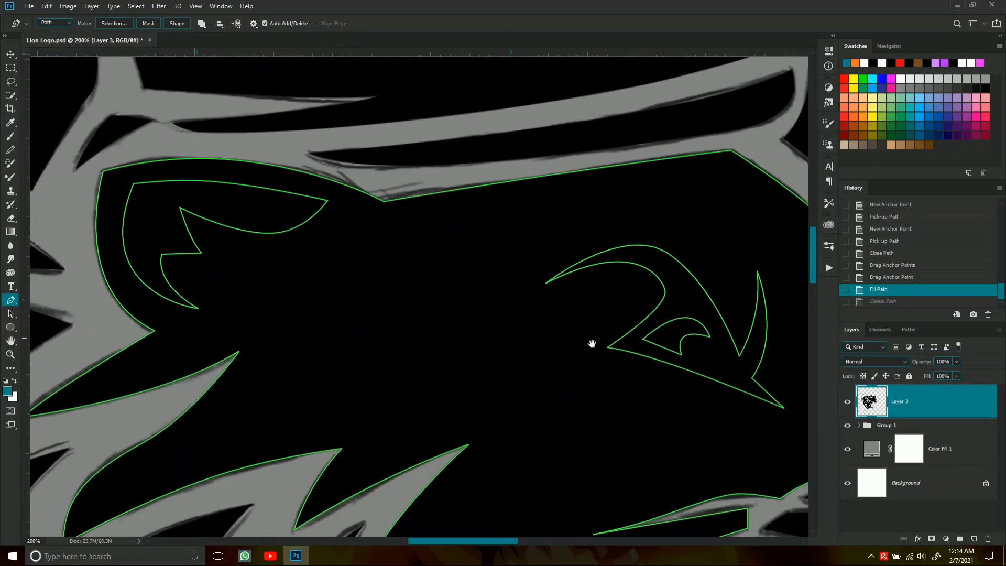
{"action": "scroll", "coordinate": [524, 325], "scroll_direction": "right", "scroll_amount": 5}
{"action": "right_click", "coordinate": [560, 388]}
{"action": "left_click", "coordinate": [595, 195]}
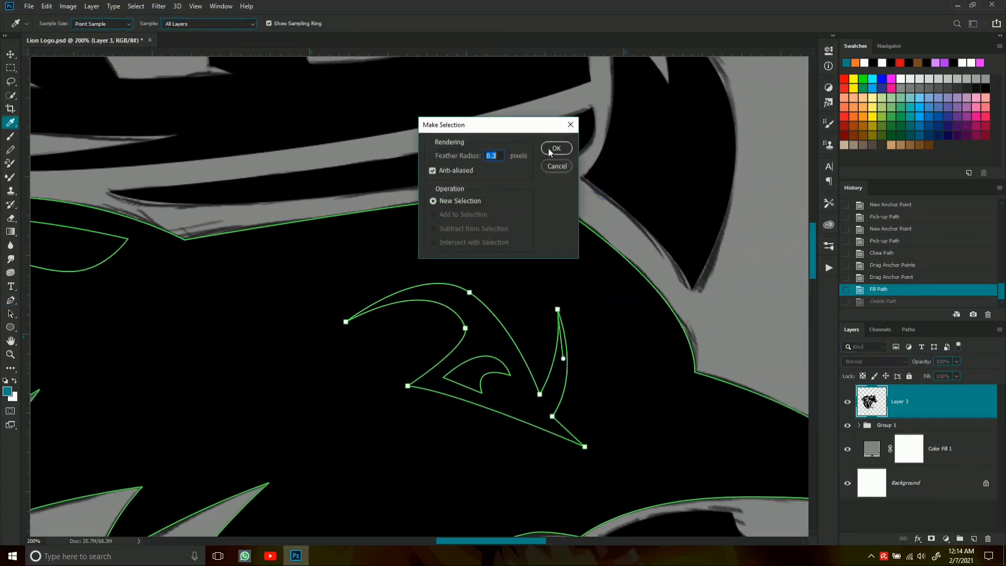
{"action": "left_click", "coordinate": [555, 149]}
- Clear the selection and step back in history to before the black fill
{"action": "key", "text": "Delete"}
{"action": "key", "text": "Delete"}
{"action": "key", "text": "Delete"}
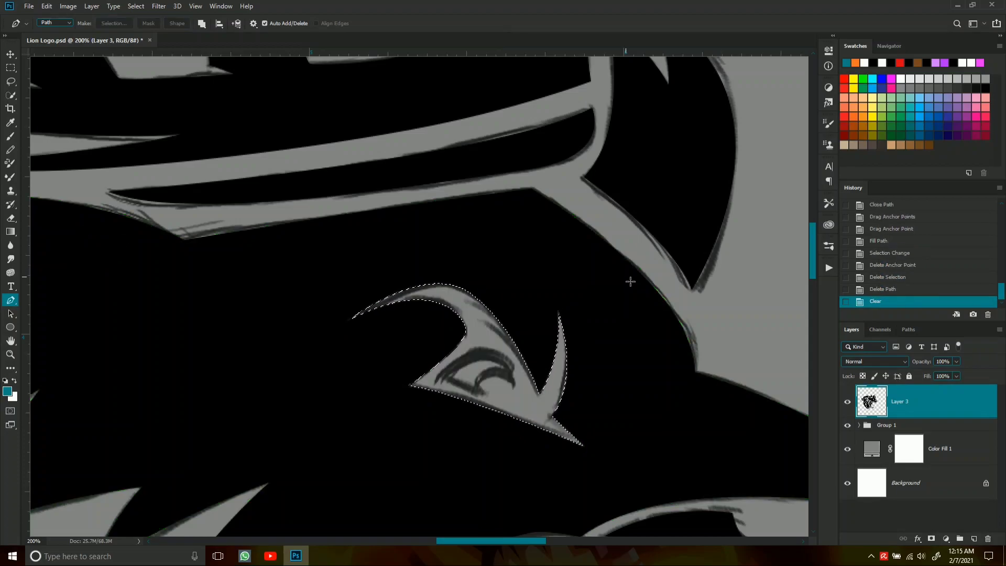
{"action": "key", "text": "ctrl+d"}
{"action": "scroll", "coordinate": [708, 246], "scroll_direction": "down", "scroll_amount": 2}
{"action": "key", "text": "ctrl+alt+z"}
{"action": "key", "text": "ctrl+alt+z"}
{"action": "key", "text": "ctrl+alt+z"}
{"action": "scroll", "coordinate": [672, 281], "scroll_direction": "up", "scroll_amount": 1}
{"action": "key", "text": "ctrl+alt+z"}
{"action": "key", "text": "ctrl+alt+z"}
{"action": "key", "text": "ctrl+alt+z"}
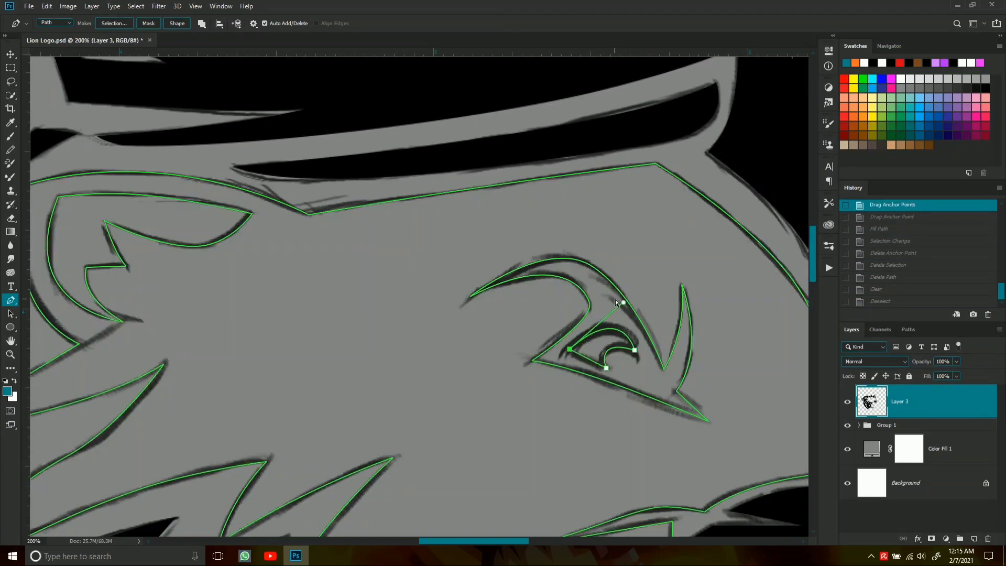
{"action": "key", "text": "v"}
{"action": "key", "text": "ctrl+alt+z"}
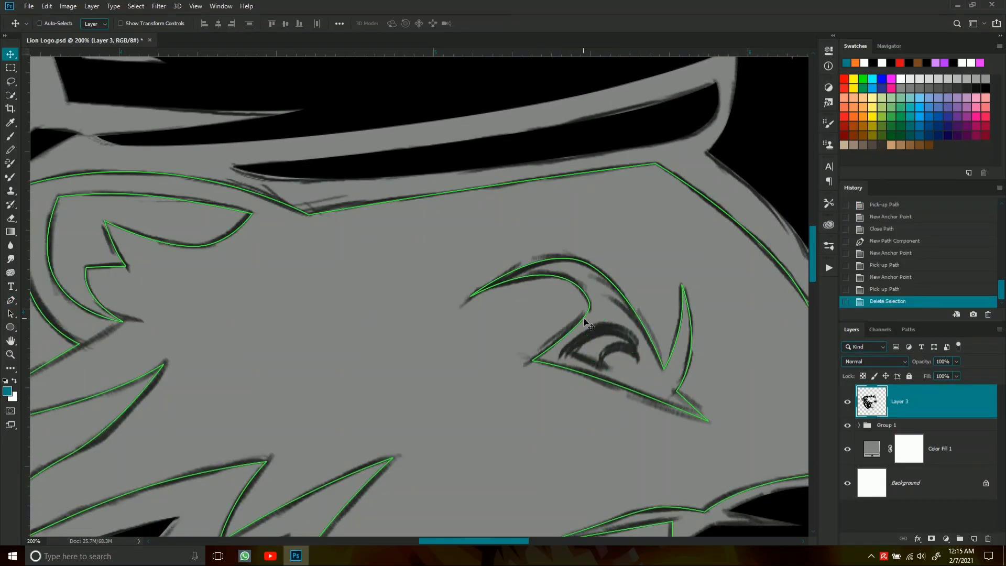
{"action": "key", "text": "ctrl+alt+z"}
{"action": "scroll", "coordinate": [333, 305], "scroll_direction": "left", "scroll_amount": 2}
- Delete the eye path's anchor points until only the face outline remains
{"action": "key", "text": "p"}
{"action": "key", "text": "Delete"}
{"action": "key", "text": "Delete"}
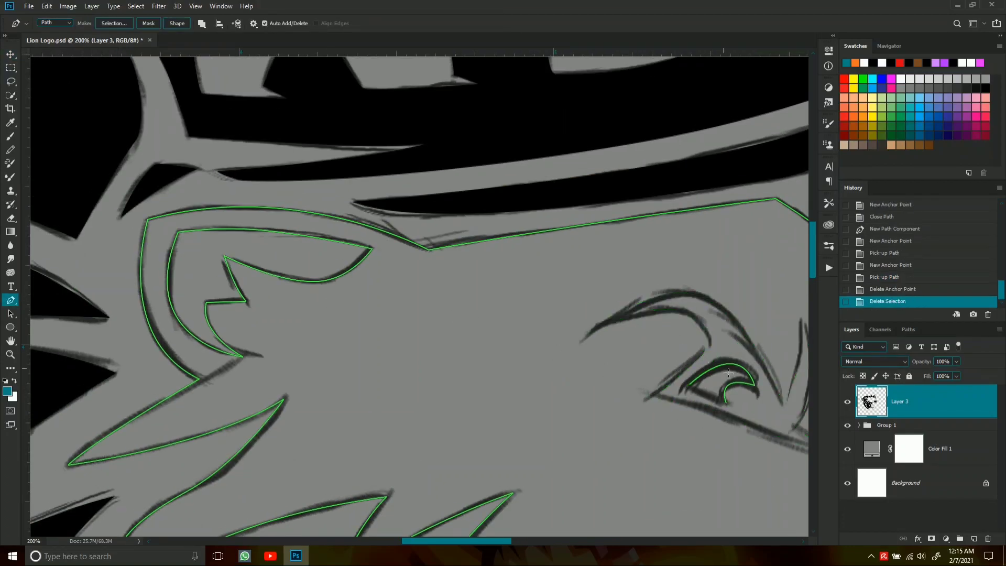
{"action": "key", "text": "Delete"}
{"action": "key", "text": "Delete"}
{"action": "scroll", "coordinate": [558, 331], "scroll_direction": "left", "scroll_amount": 3}
{"action": "scroll", "coordinate": [557, 331], "scroll_direction": "up", "scroll_amount": 1}
{"action": "key", "text": "Delete"}
{"action": "key", "text": "Delete"}
- Fill the lion's face path with black, then delete the path
{"action": "scroll", "coordinate": [562, 334], "scroll_direction": "down", "scroll_amount": 2}
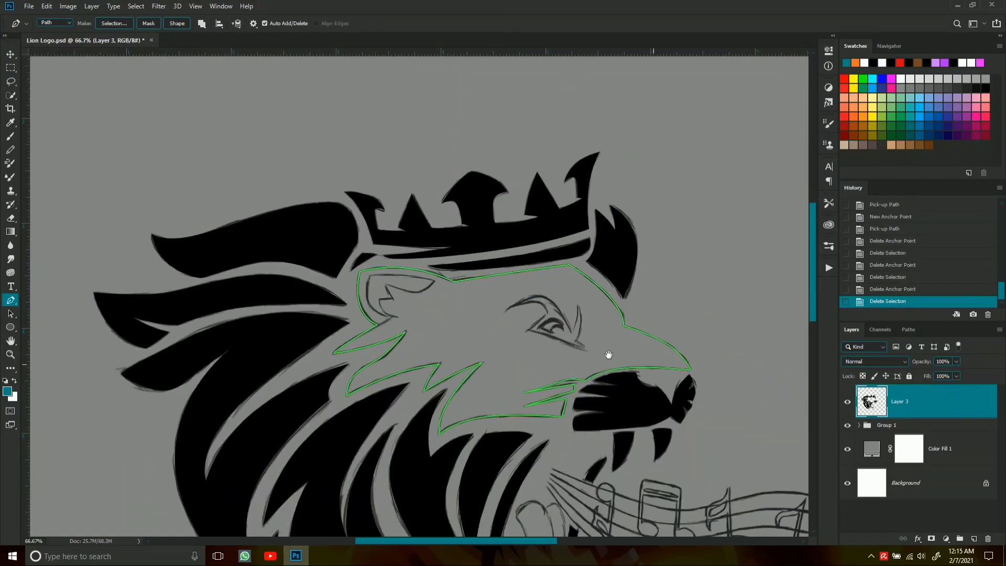
{"action": "right_click", "coordinate": [605, 350]}
{"action": "left_click", "coordinate": [629, 178]}
{"action": "left_click", "coordinate": [577, 140]}
{"action": "right_click", "coordinate": [743, 315]}
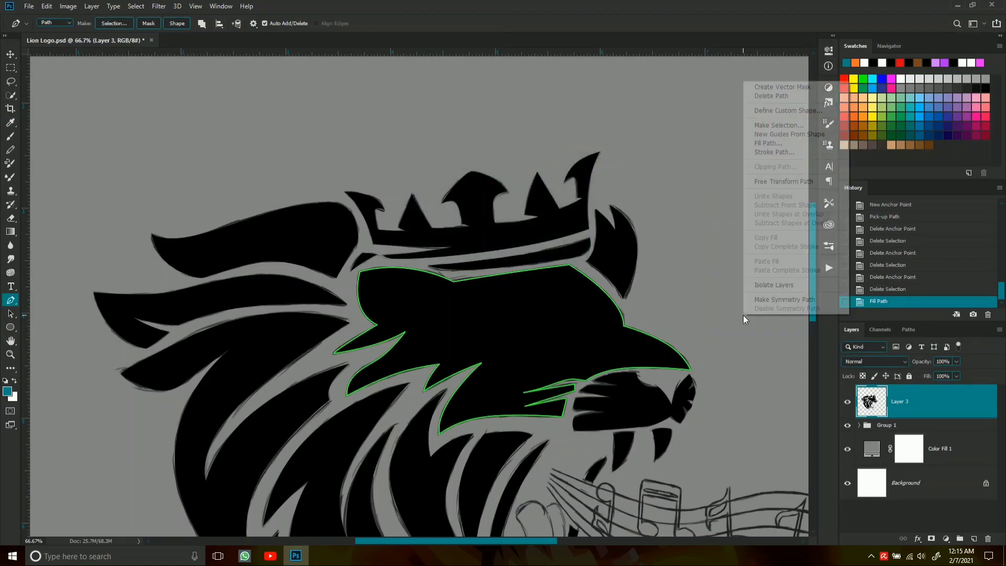
{"action": "left_click", "coordinate": [765, 95]}
- Lower Layer 3 opacity to 39%
{"action": "scroll", "coordinate": [697, 265], "scroll_direction": "down", "scroll_amount": 2}
{"action": "key", "text": "3"}
{"action": "key", "text": "9"}
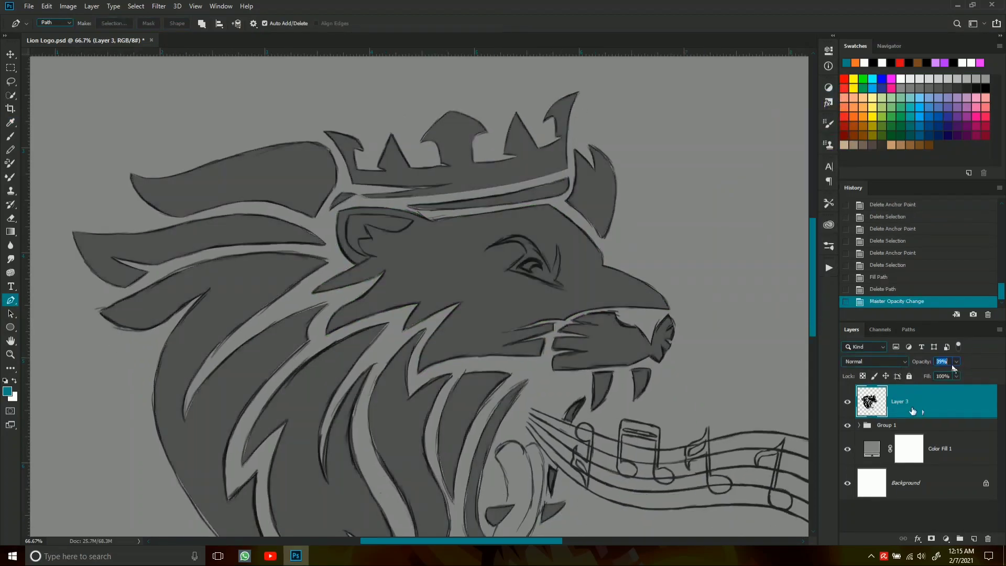
{"action": "scroll", "coordinate": [683, 284], "scroll_direction": "up", "scroll_amount": 2}
{"action": "scroll", "coordinate": [513, 436], "scroll_direction": "up", "scroll_amount": 2}
- Pen-trace a closed path around the lion's eye and brow
{"action": "left_click", "coordinate": [359, 302]}
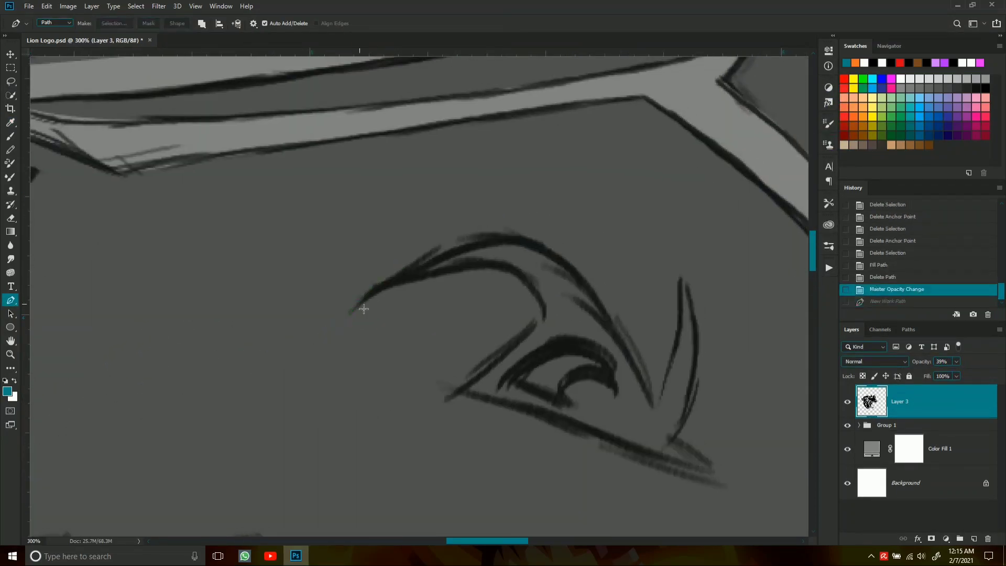
{"action": "left_click_drag", "start_coordinate": [531, 242], "coordinate": [600, 265]}
{"action": "left_click", "coordinate": [655, 407]}
{"action": "left_click_drag", "start_coordinate": [681, 285], "coordinate": [672, 235]}
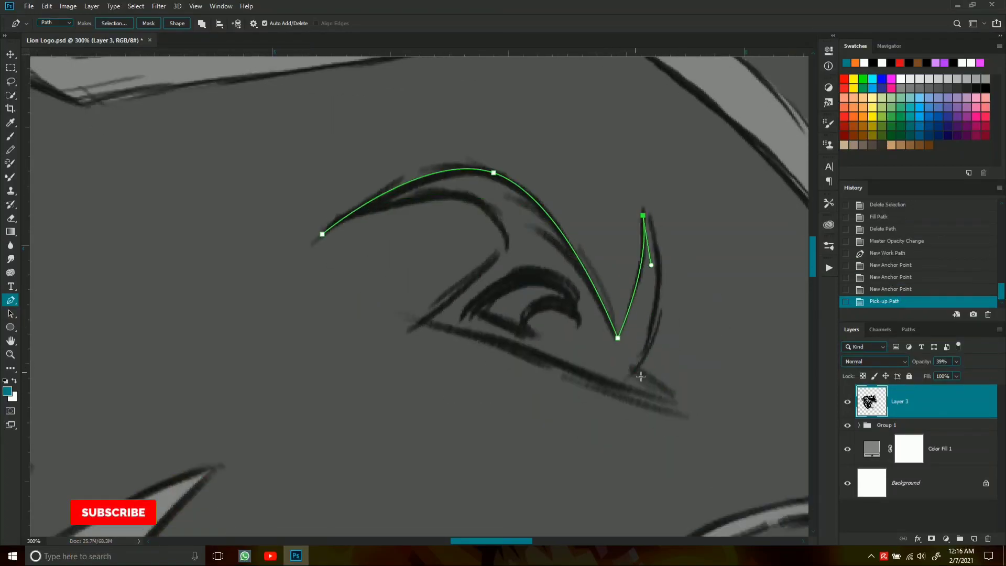
{"action": "left_click_drag", "start_coordinate": [638, 368], "coordinate": [591, 467]}
{"action": "left_click", "coordinate": [683, 413]}
{"action": "left_click_drag", "start_coordinate": [421, 324], "coordinate": [480, 327]}
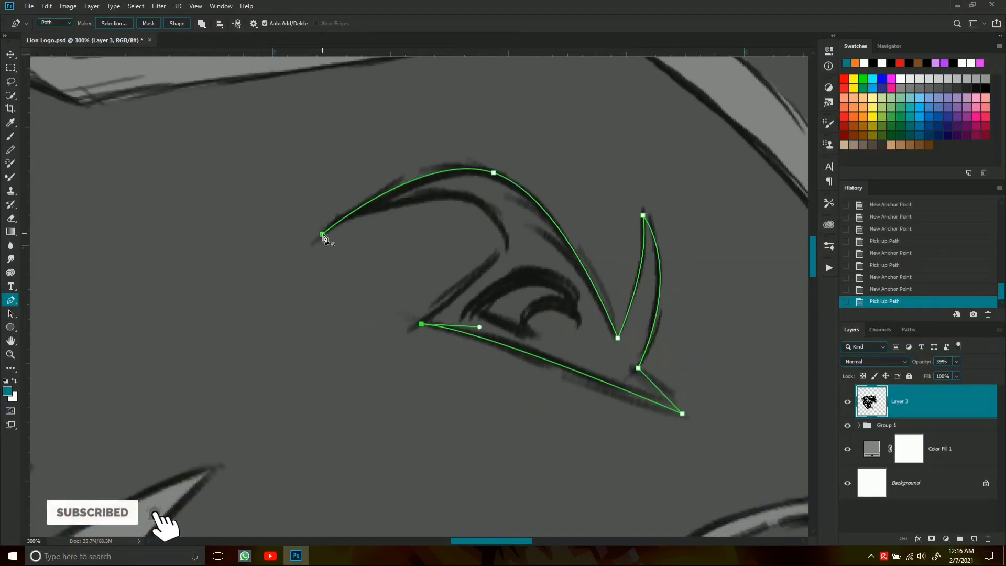
{"action": "left_click_drag", "start_coordinate": [434, 195], "coordinate": [595, 213]}
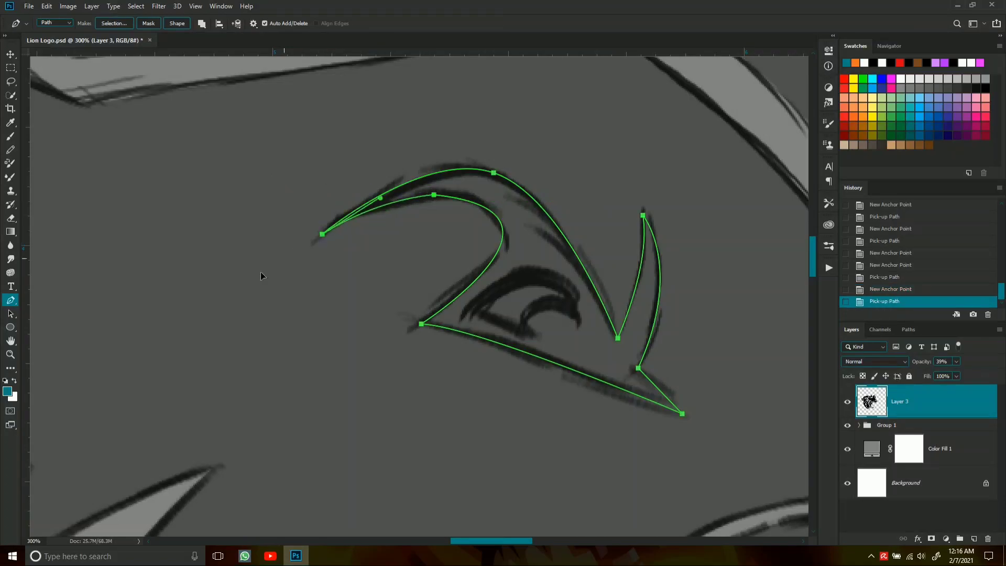
{"action": "left_click", "coordinate": [381, 199]}
- Adjust the eye path's points and inner brow curve to fit the sketch lines
{"action": "left_click_drag", "start_coordinate": [434, 195], "coordinate": [504, 203]}
{"action": "key", "text": "ctrl+plus"}
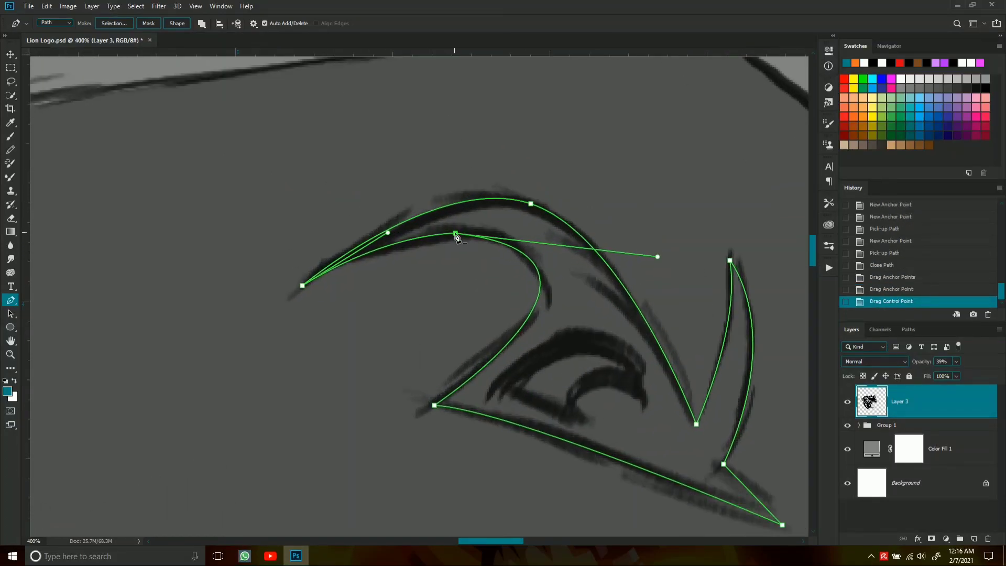
{"action": "left_click_drag", "start_coordinate": [455, 234], "coordinate": [460, 235]}
{"action": "left_click_drag", "start_coordinate": [663, 263], "coordinate": [500, 178]}
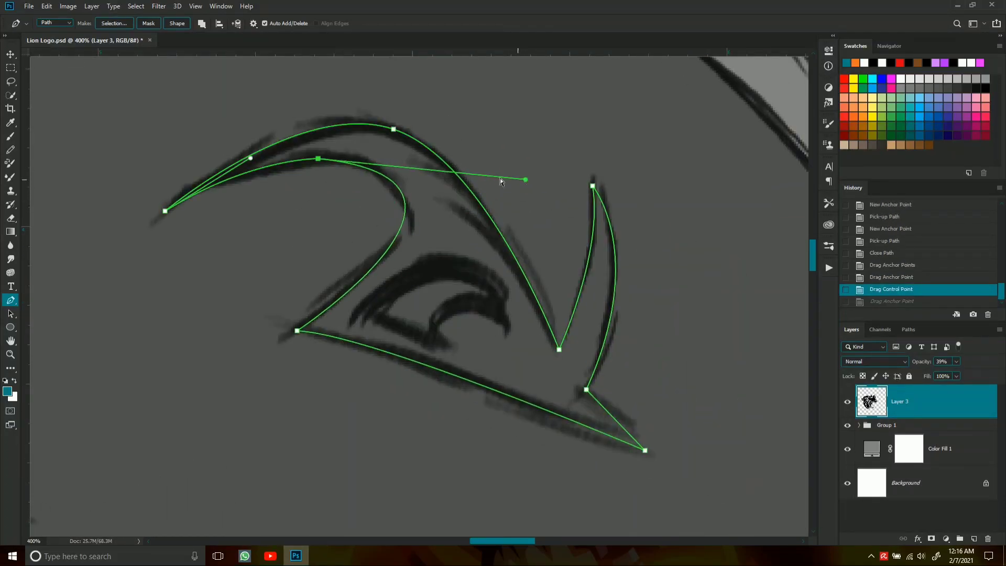
{"action": "left_click_drag", "start_coordinate": [406, 200], "coordinate": [352, 209]}
{"action": "left_click_drag", "start_coordinate": [331, 158], "coordinate": [330, 159]}
{"action": "left_click", "coordinate": [454, 348]}
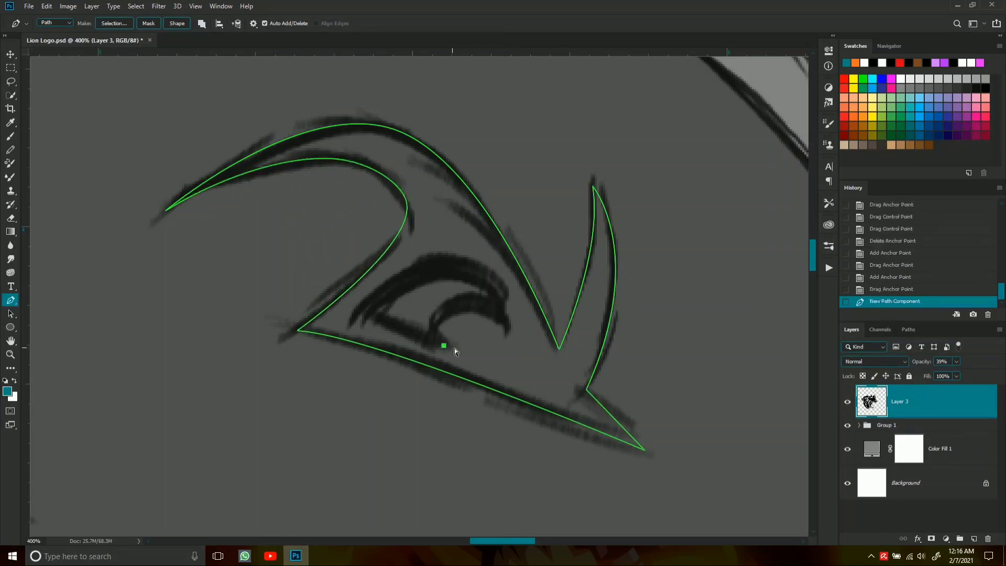
{"action": "key", "text": "ctrl+z"}
{"action": "right_click", "coordinate": [456, 329]}
{"action": "left_click_drag", "start_coordinate": [426, 247], "coordinate": [495, 267]}
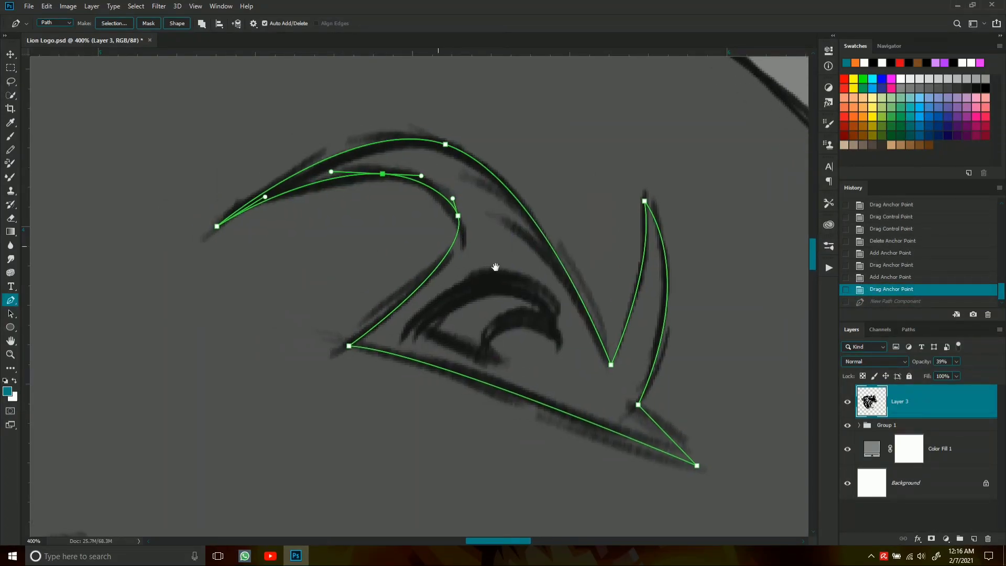
{"action": "key", "text": "ctrl+minus"}
{"action": "key", "text": "ctrl+minus"}
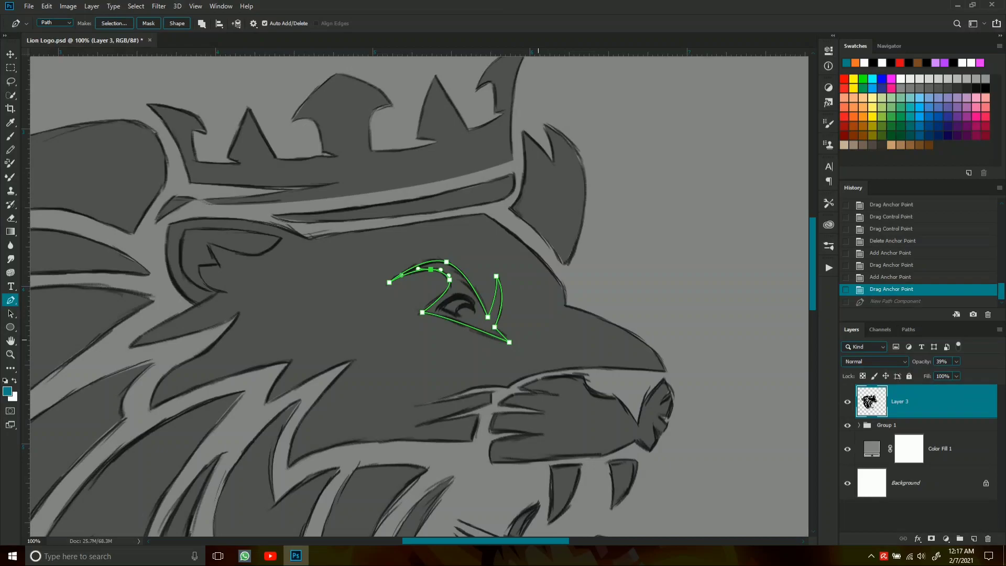
- Delete the eye path and trace a closed path around the inner ear
{"action": "mouse_move", "coordinate": [554, 349]}
{"action": "left_mouse_down"}
{"action": "mouse_move", "coordinate": [620, 356]}
{"action": "mouse_move", "coordinate": [584, 350]}
{"action": "left_mouse_up"}
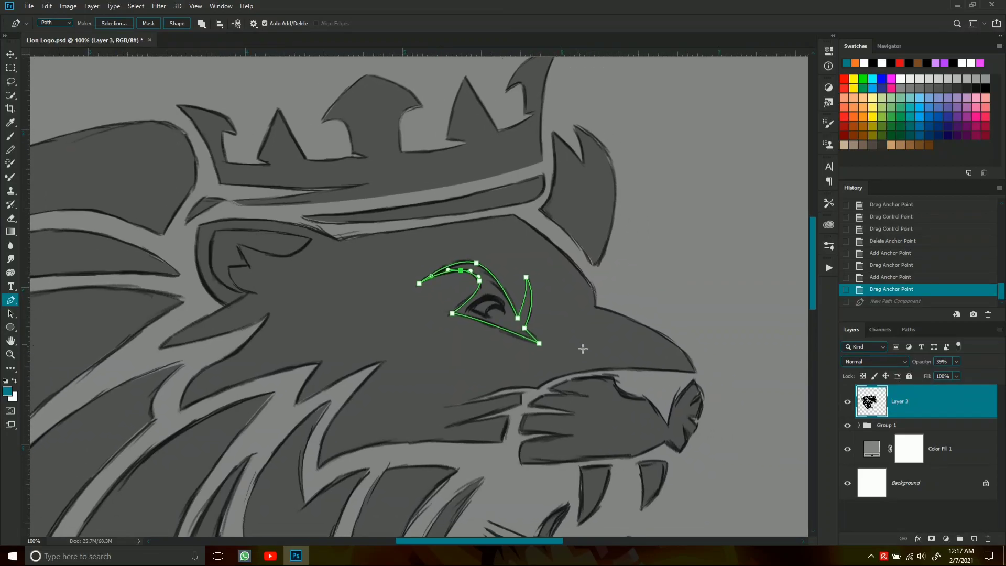
{"action": "key", "text": "Delete"}
{"action": "key", "text": "Delete"}
{"action": "key", "text": "ctrl+plus"}
{"action": "key", "text": "ctrl+plus"}
{"action": "left_click", "coordinate": [497, 428]}
{"action": "mouse_move", "coordinate": [438, 351]}
{"action": "left_mouse_down"}
{"action": "mouse_move", "coordinate": [450, 314]}
{"action": "mouse_move", "coordinate": [453, 340]}
{"action": "left_mouse_up"}
{"action": "left_click", "coordinate": [496, 346]}
{"action": "left_click", "coordinate": [468, 284]}
{"action": "left_click", "coordinate": [623, 364]}
{"action": "left_click", "coordinate": [672, 324]}
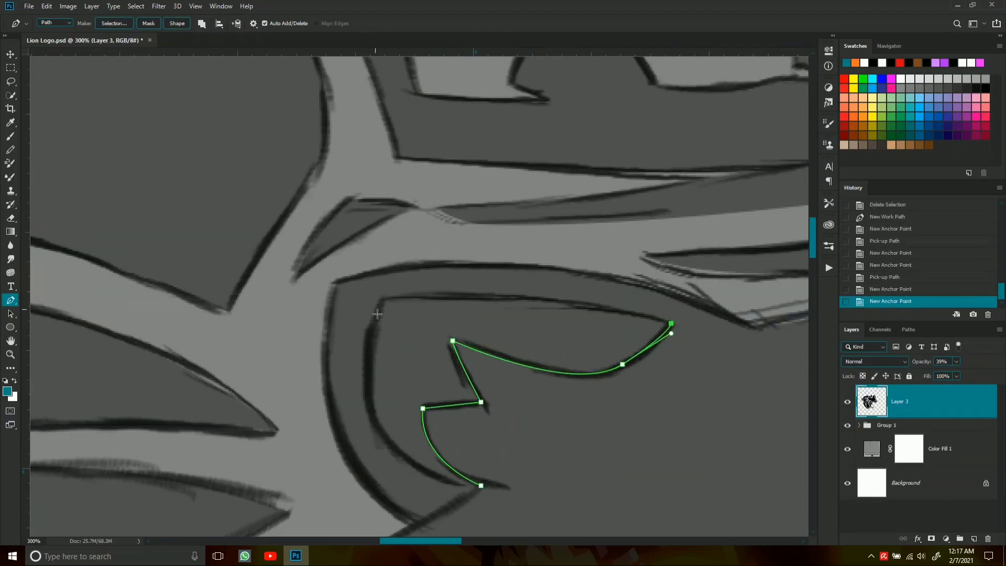
{"action": "left_click_drag", "start_coordinate": [378, 314], "coordinate": [448, 278]}
{"action": "left_click_drag", "start_coordinate": [445, 268], "coordinate": [345, 285]}
{"action": "left_click", "coordinate": [552, 449]}
- Turn the ear path into a selection, clear it from the black fill, and deselect
{"action": "right_click", "coordinate": [652, 418]}
{"action": "left_click", "coordinate": [660, 223]}
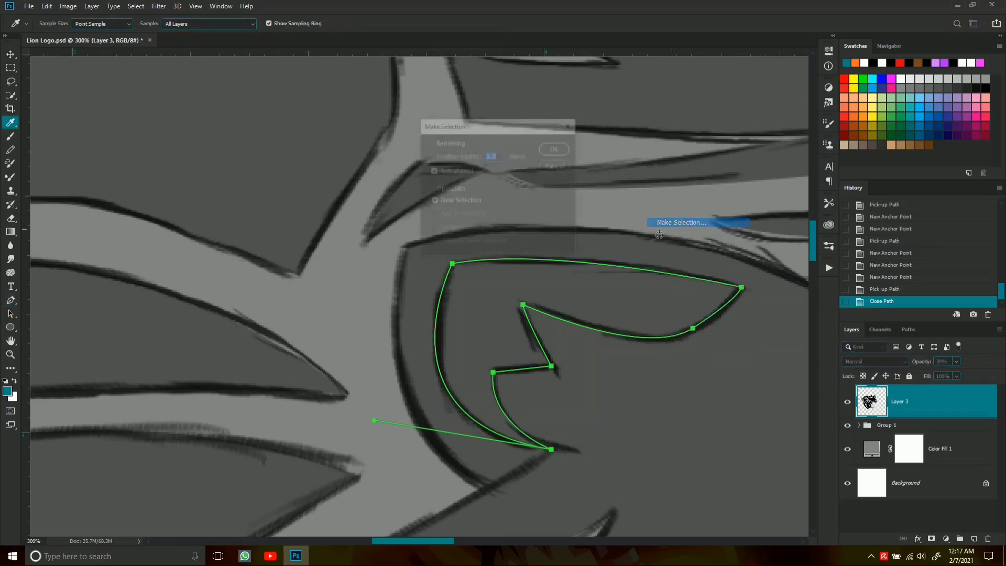
{"action": "key", "text": "Return"}
{"action": "key", "text": "Delete"}
{"action": "key", "text": "ctrl+d"}
- Restore Layer 3 to 100% opacity and hide a layer to check the result
{"action": "key", "text": "ctrl+1"}
{"action": "key", "text": "0"}
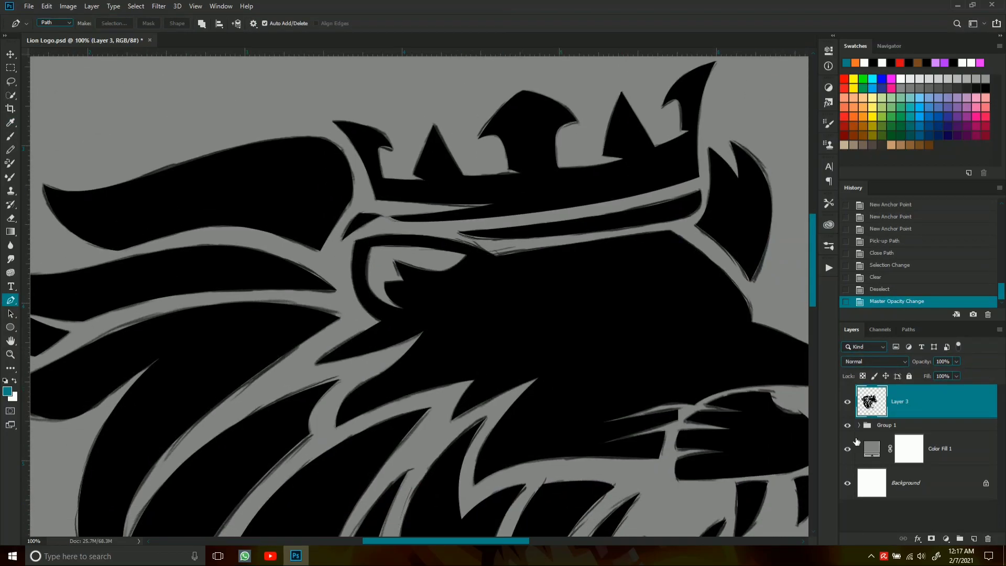
{"action": "left_click", "coordinate": [848, 448]}
{"action": "key", "text": "ctrl+plus"}
{"action": "key", "text": "ctrl+plus"}
- Pen-trace a closed shape below the lion's jaw
{"action": "mouse_move", "coordinate": [689, 269]}
{"action": "left_mouse_down"}
{"action": "mouse_move", "coordinate": [696, 353]}
{"action": "mouse_move", "coordinate": [690, 296]}
{"action": "left_mouse_up"}
{"action": "left_click", "coordinate": [594, 285]}
{"action": "scroll", "coordinate": [627, 353], "scroll_direction": "up", "scroll_amount": 3}
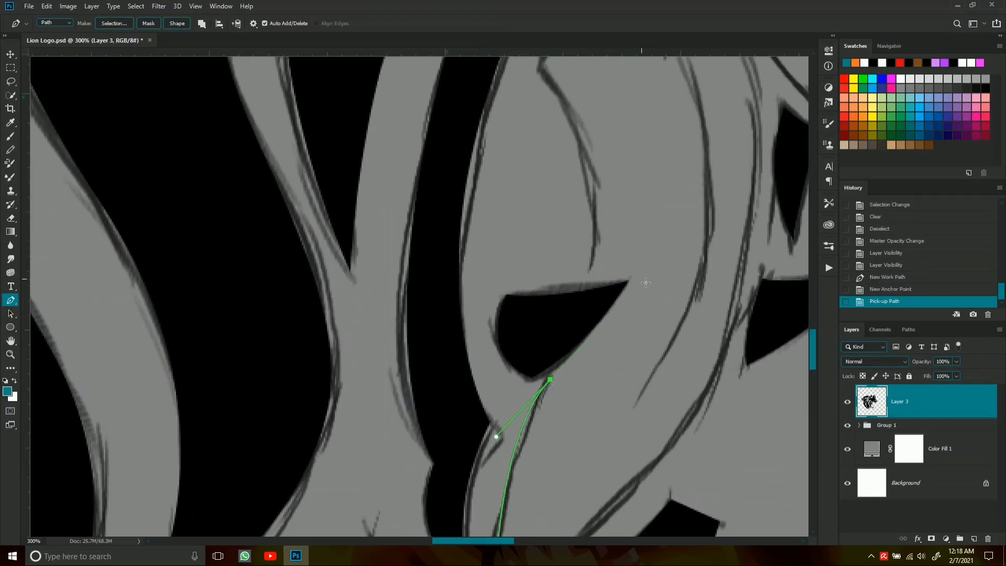
{"action": "left_click_drag", "start_coordinate": [608, 292], "coordinate": [574, 425]}
{"action": "mouse_move", "coordinate": [510, 207]}
{"action": "left_mouse_down"}
{"action": "mouse_move", "coordinate": [573, 261]}
{"action": "mouse_move", "coordinate": [506, 387]}
{"action": "left_mouse_up"}
{"action": "left_click_drag", "start_coordinate": [586, 301], "coordinate": [676, 384]}
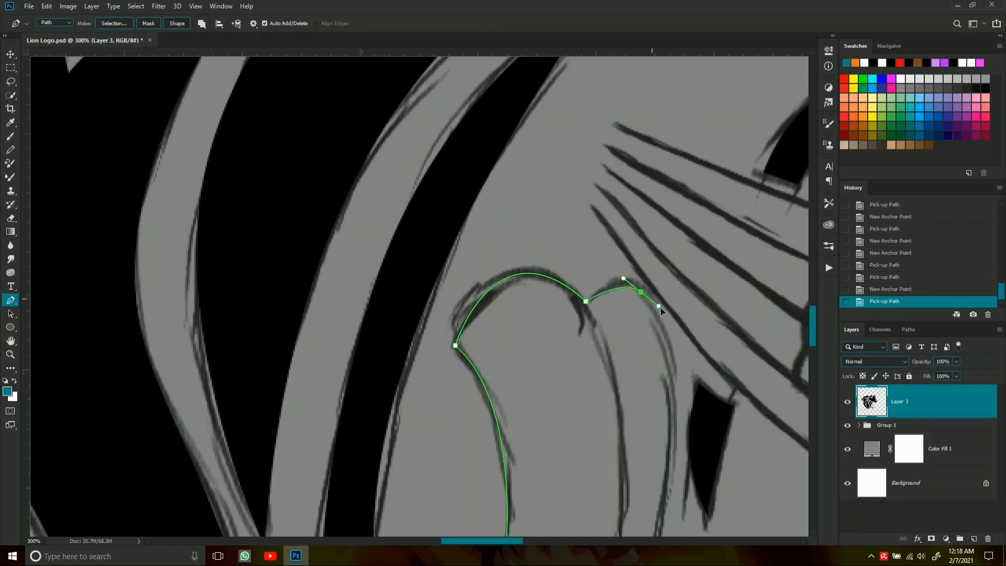
{"action": "left_click_drag", "start_coordinate": [660, 311], "coordinate": [548, 342]}
{"action": "left_click_drag", "start_coordinate": [482, 531], "coordinate": [519, 363]}
{"action": "left_click", "coordinate": [335, 481]}
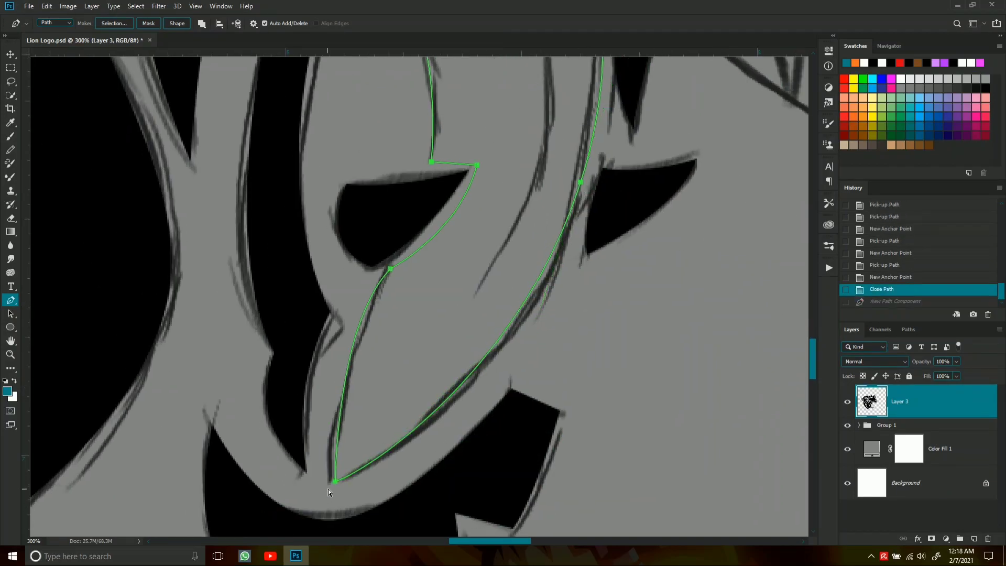
- Reshape the jaw-shape path curves to follow the sketch and bring up its path options
{"action": "left_click_drag", "start_coordinate": [449, 382], "coordinate": [453, 394]}
{"action": "mouse_move", "coordinate": [526, 366]}
{"action": "left_mouse_down"}
{"action": "mouse_move", "coordinate": [562, 420]}
{"action": "mouse_move", "coordinate": [589, 323]}
{"action": "left_mouse_up"}
{"action": "mouse_move", "coordinate": [621, 238]}
{"action": "left_mouse_down"}
{"action": "mouse_move", "coordinate": [633, 341]}
{"action": "mouse_move", "coordinate": [679, 396]}
{"action": "left_mouse_up"}
{"action": "left_click_drag", "start_coordinate": [545, 435], "coordinate": [561, 446]}
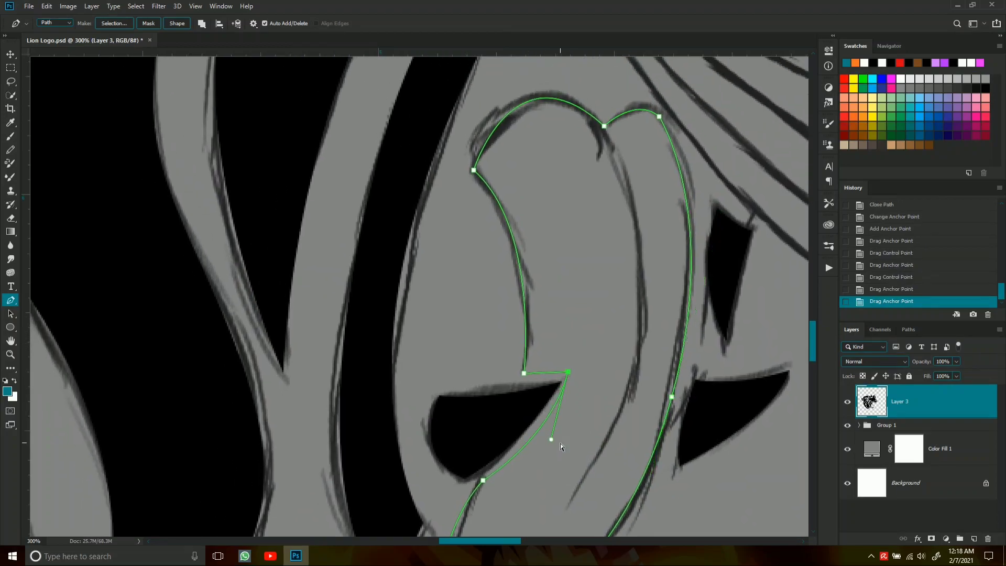
{"action": "scroll", "coordinate": [575, 435], "scroll_direction": "down", "scroll_amount": 1}
{"action": "right_click", "coordinate": [571, 173]}
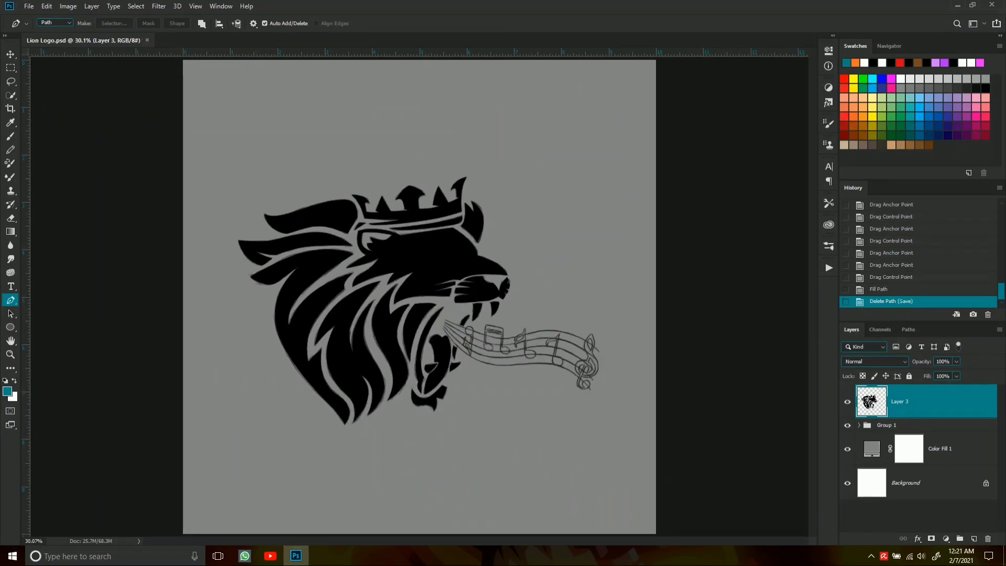
{"action": "scroll", "coordinate": [615, 256], "scroll_direction": "up", "scroll_amount": 4}
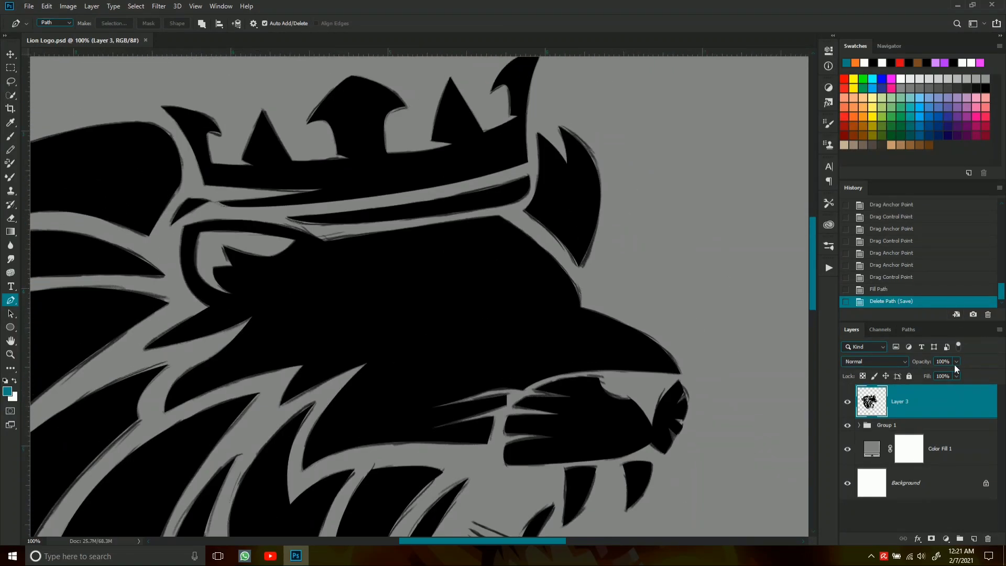
- Lower Layer 3 opacity to 53%
{"action": "key", "text": "5"}
{"action": "key", "text": "3"}
{"action": "scroll", "coordinate": [525, 314], "scroll_direction": "up", "scroll_amount": 2}
{"action": "scroll", "coordinate": [689, 354], "scroll_direction": "up", "scroll_amount": 2}
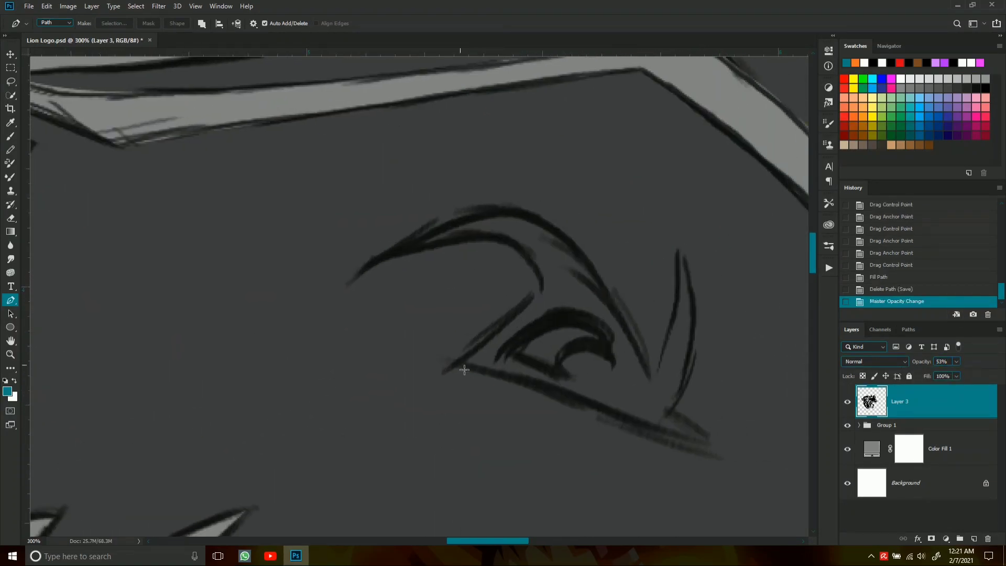
- Start a new eyebrow path curving along the top of the brow
{"action": "left_click_drag", "start_coordinate": [496, 239], "coordinate": [608, 276]}
{"action": "left_click_drag", "start_coordinate": [366, 269], "coordinate": [316, 314]}
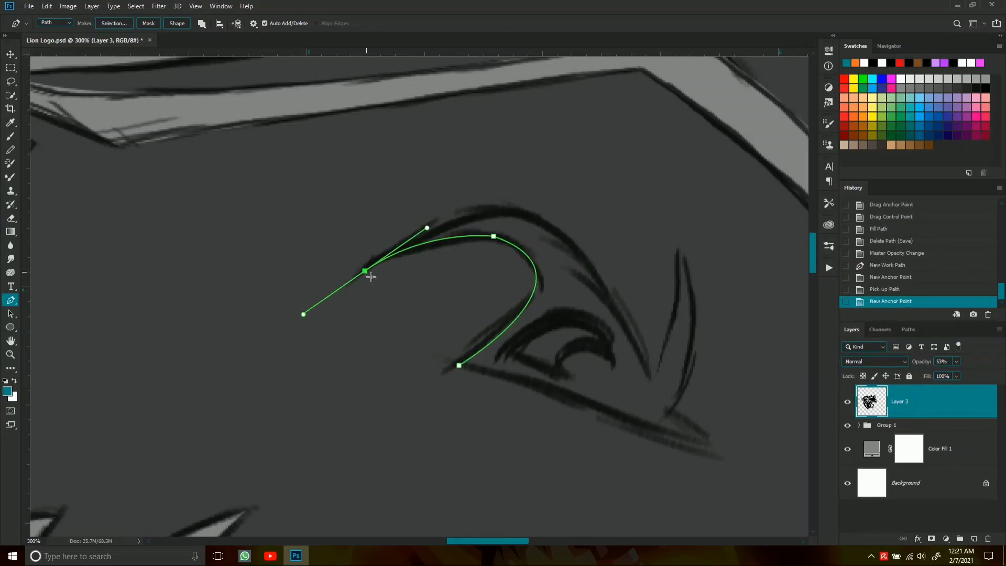
{"action": "key", "text": "ctrl+z"}
{"action": "key", "text": "ctrl+z"}
{"action": "left_click", "coordinate": [332, 357]}
{"action": "left_click_drag", "start_coordinate": [354, 280], "coordinate": [434, 311]}
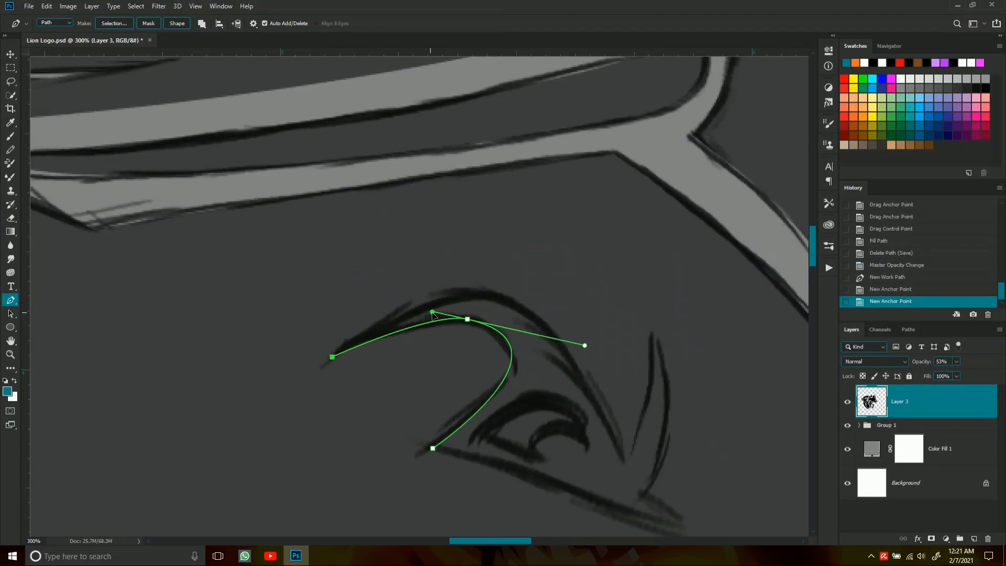
{"action": "left_click_drag", "start_coordinate": [489, 294], "coordinate": [542, 307]}
- Trace the brow's right stroke and lower edge, closing the eyebrow path
{"action": "left_click_drag", "start_coordinate": [600, 365], "coordinate": [539, 300]}
{"action": "left_click_drag", "start_coordinate": [481, 242], "coordinate": [512, 247]}
{"action": "left_click", "coordinate": [592, 270]}
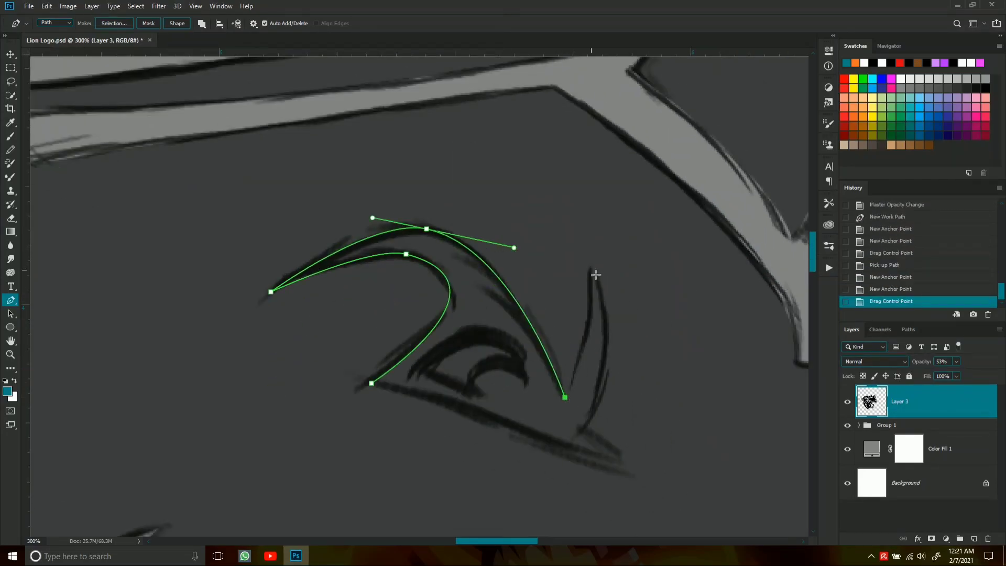
{"action": "left_click_drag", "start_coordinate": [576, 343], "coordinate": [607, 349]}
{"action": "left_click", "coordinate": [583, 431]}
{"action": "mouse_move", "coordinate": [611, 466]}
{"action": "left_mouse_down"}
{"action": "mouse_move", "coordinate": [586, 385]}
{"action": "mouse_move", "coordinate": [456, 319]}
{"action": "left_mouse_up"}
{"action": "left_click", "coordinate": [346, 303]}
{"action": "left_click_drag", "start_coordinate": [458, 273], "coordinate": [541, 422]}
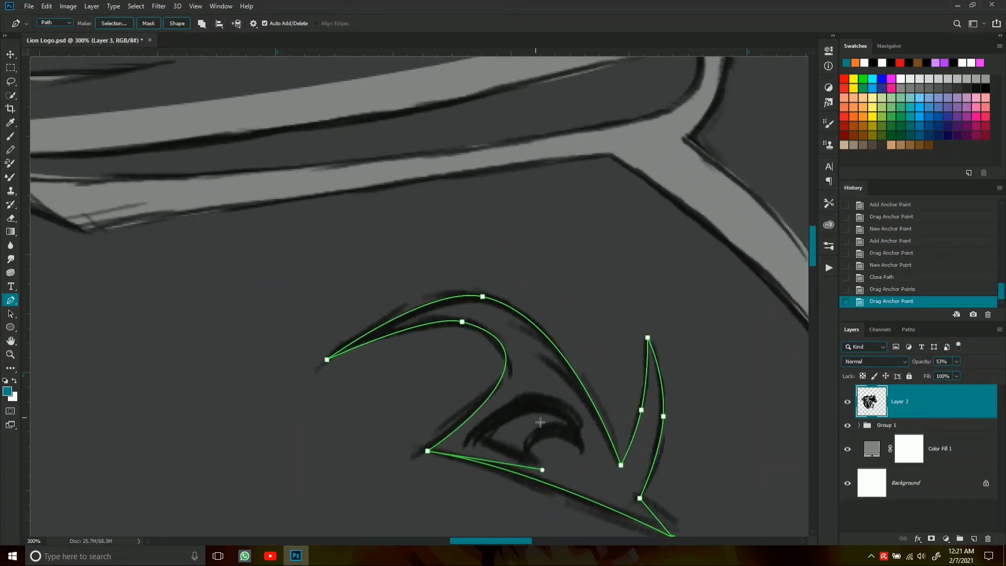
- Make a selection from the eyebrow path, clear it from the fill, and deselect
{"action": "right_click", "coordinate": [472, 363]}
{"action": "left_click", "coordinate": [501, 170]}
{"action": "key", "text": "Delete"}
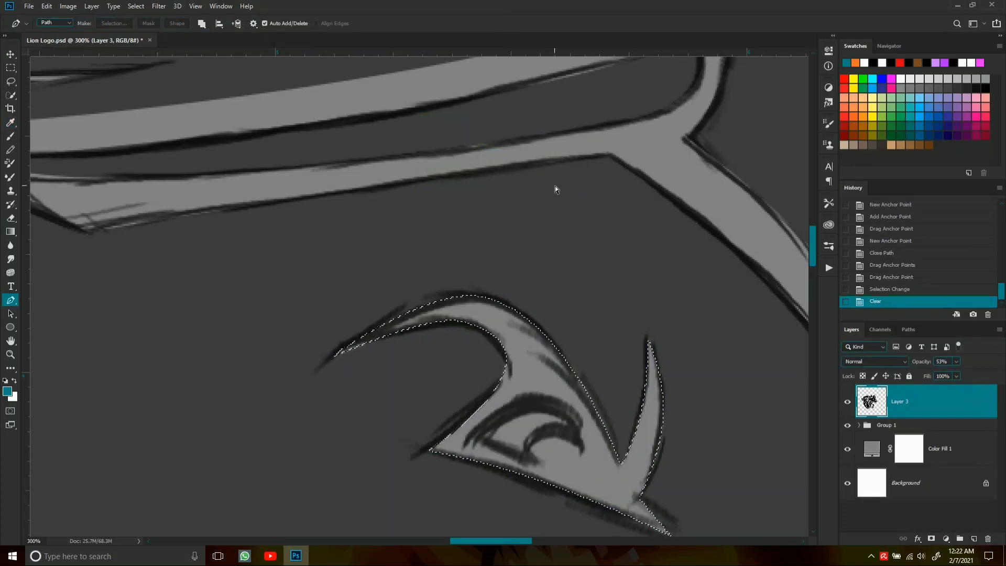
{"action": "key", "text": "ctrl+d"}
{"action": "key", "text": "ctrl+plus"}
- Trace a new closed path around the lion's eye with a curved top
{"action": "left_click_drag", "start_coordinate": [669, 392], "coordinate": [669, 340]}
{"action": "left_click", "coordinate": [525, 387]}
{"action": "left_click_drag", "start_coordinate": [524, 337], "coordinate": [652, 382]}
{"action": "left_click_drag", "start_coordinate": [577, 367], "coordinate": [572, 314]}
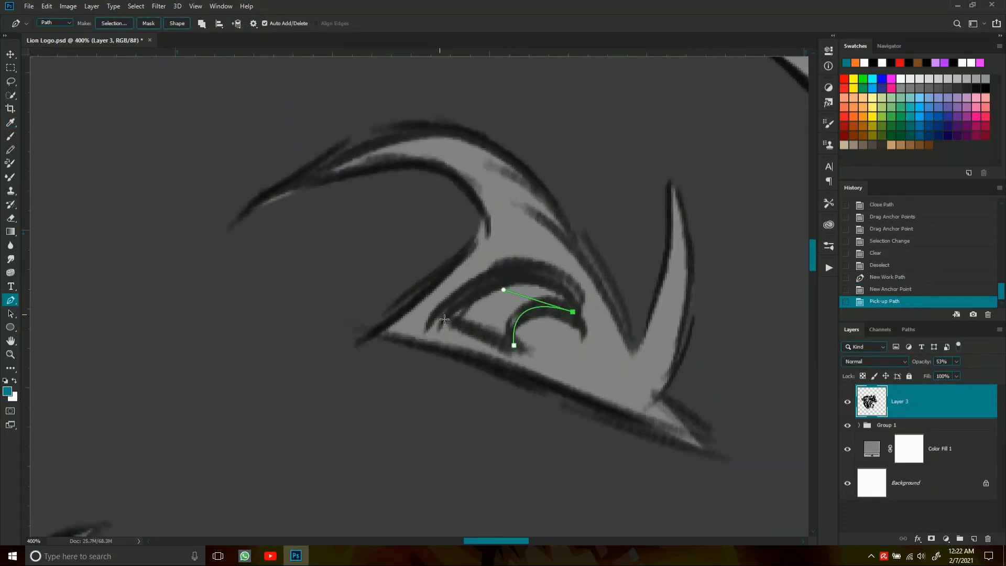
{"action": "key", "text": "ctrl+z"}
{"action": "left_click_drag", "start_coordinate": [439, 312], "coordinate": [343, 400]}
{"action": "left_click_drag", "start_coordinate": [558, 334], "coordinate": [528, 370]}
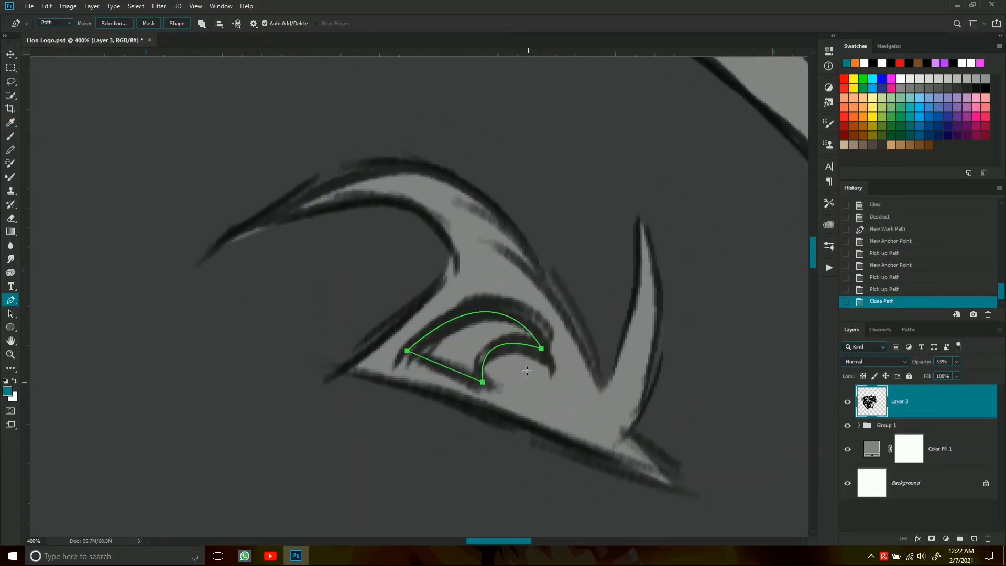
{"action": "left_click_drag", "start_coordinate": [478, 327], "coordinate": [473, 328]}
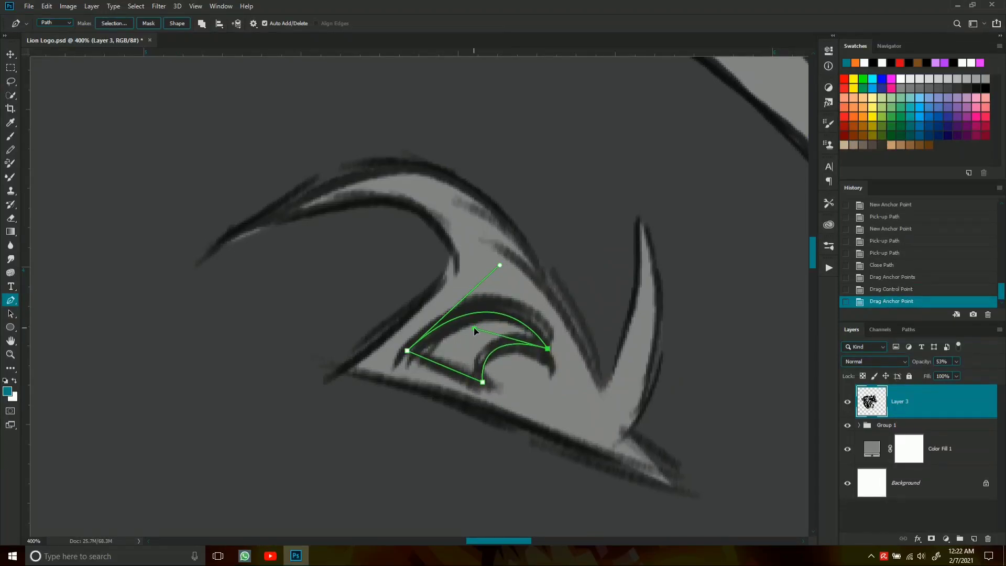
- Fill the eye path black and delete the work path
{"action": "right_click", "coordinate": [549, 149]}
{"action": "left_click", "coordinate": [596, 196]}
{"action": "left_click", "coordinate": [552, 148]}
{"action": "right_click", "coordinate": [555, 169]}
{"action": "key", "text": "Escape"}
{"action": "key", "text": "Delete"}
{"action": "left_click", "coordinate": [956, 361]}
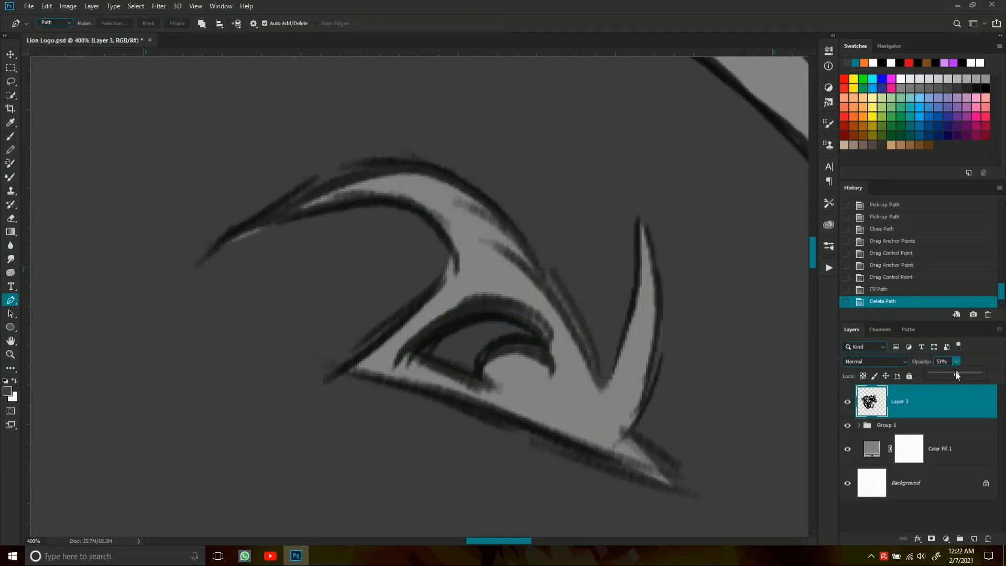
- Raise Layer 3 opacity to 100% and hide Color Fill 1 to preview the lion on white
{"action": "left_click_drag", "start_coordinate": [955, 371], "coordinate": [980, 376]}
{"action": "key", "text": "ctrl+minus"}
{"action": "key", "text": "ctrl+minus"}
{"action": "key", "text": "ctrl+minus"}
{"action": "left_click", "coordinate": [847, 449]}
- Show Color Fill 1 again and trace the outline of the first music note
{"action": "left_click", "coordinate": [848, 425]}
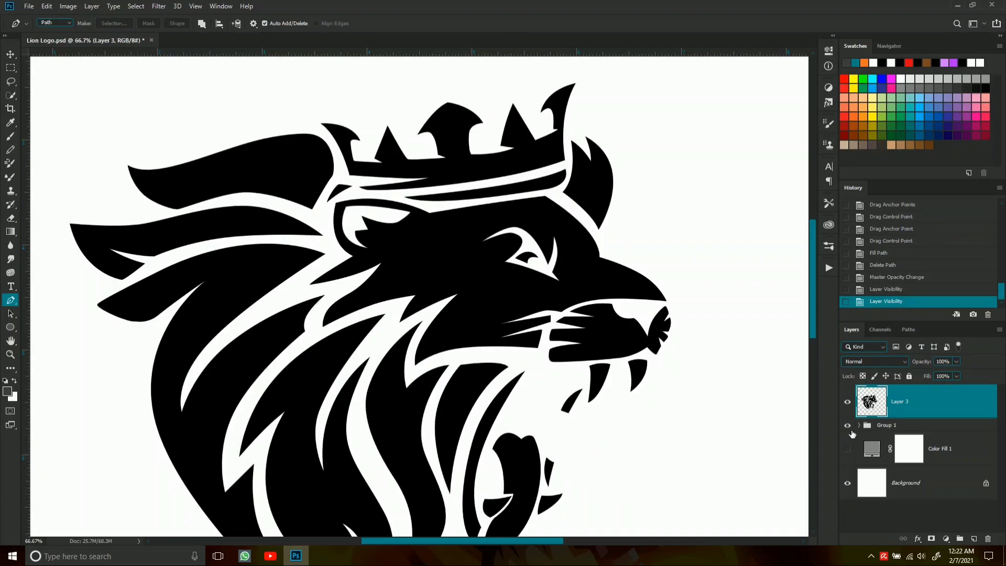
{"action": "left_click", "coordinate": [848, 449]}
{"action": "scroll", "coordinate": [566, 371], "scroll_direction": "up", "scroll_amount": 2}
{"action": "scroll", "coordinate": [566, 371], "scroll_direction": "up", "scroll_amount": 1}
{"action": "scroll", "coordinate": [566, 370], "scroll_direction": "up", "scroll_amount": 1}
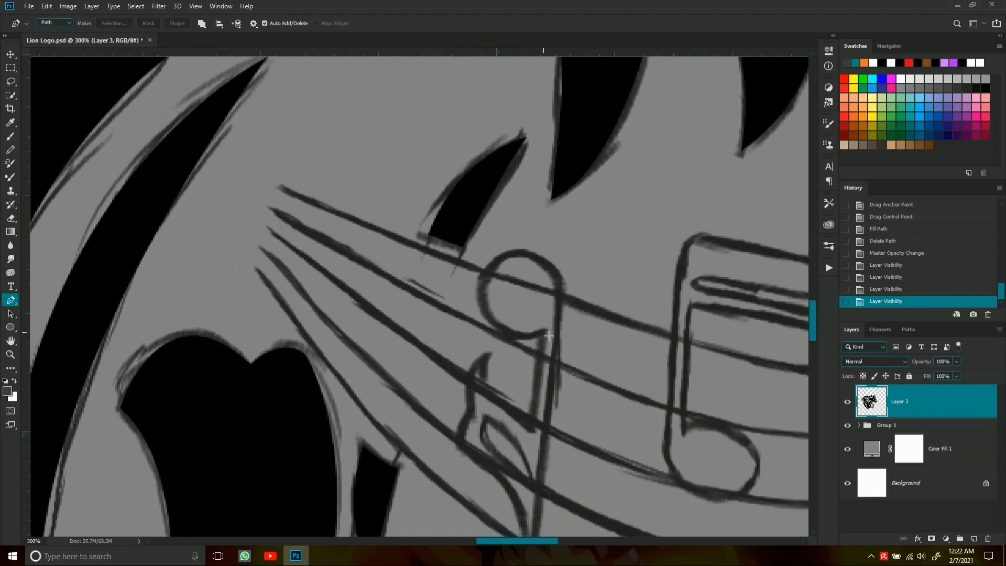
{"action": "left_click_drag", "start_coordinate": [528, 255], "coordinate": [529, 257]}
{"action": "scroll", "coordinate": [530, 367], "scroll_direction": "down", "scroll_amount": 2}
{"action": "left_click", "coordinate": [526, 481]}
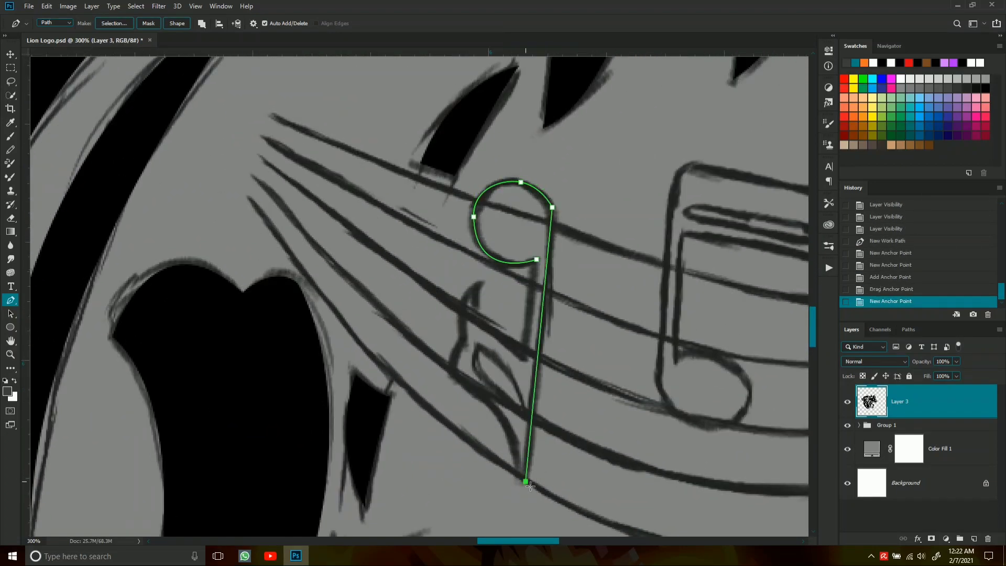
{"action": "left_click_drag", "start_coordinate": [464, 344], "coordinate": [481, 335]}
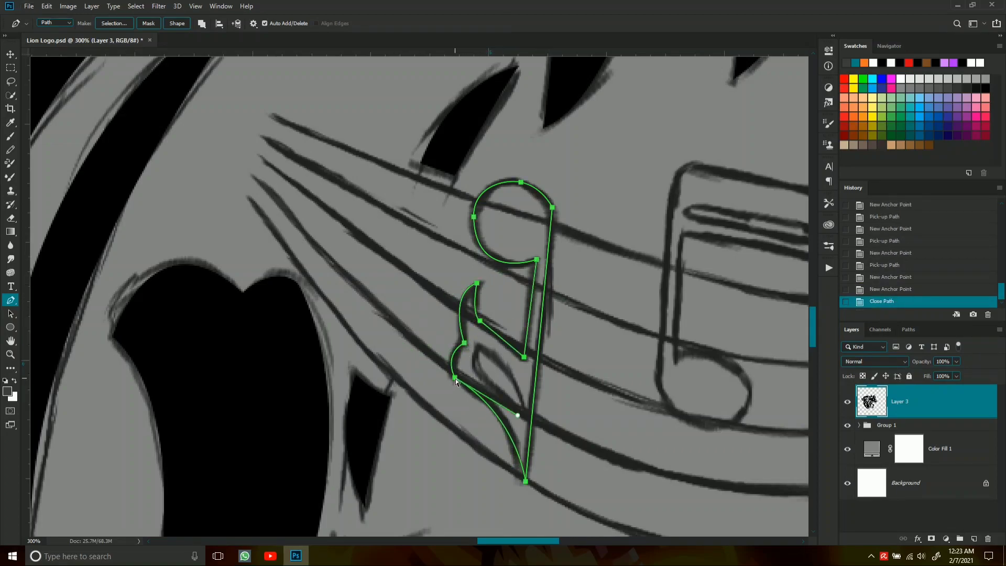
{"action": "left_click_drag", "start_coordinate": [519, 426], "coordinate": [511, 414]}
- Fill the note path black and delete the work path
{"action": "right_click", "coordinate": [567, 190]}
{"action": "left_click", "coordinate": [576, 249]}
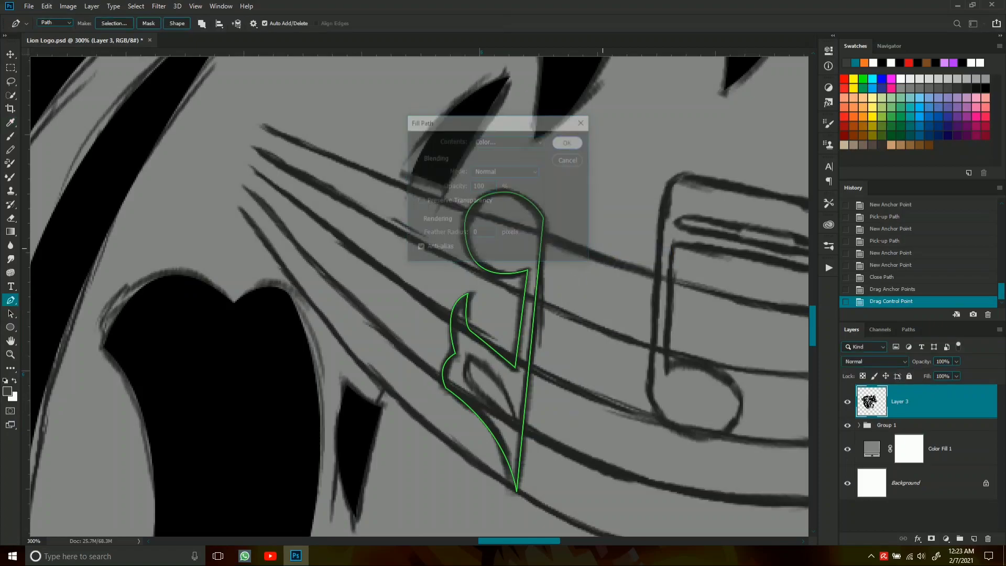
{"action": "left_click", "coordinate": [562, 139]}
{"action": "key", "text": "Delete"}
- Trace the inner flag shape and clear it out of the note as a selection
{"action": "left_click_drag", "start_coordinate": [957, 362], "coordinate": [943, 372]}
{"action": "scroll", "coordinate": [534, 380], "scroll_direction": "up", "scroll_amount": 1}
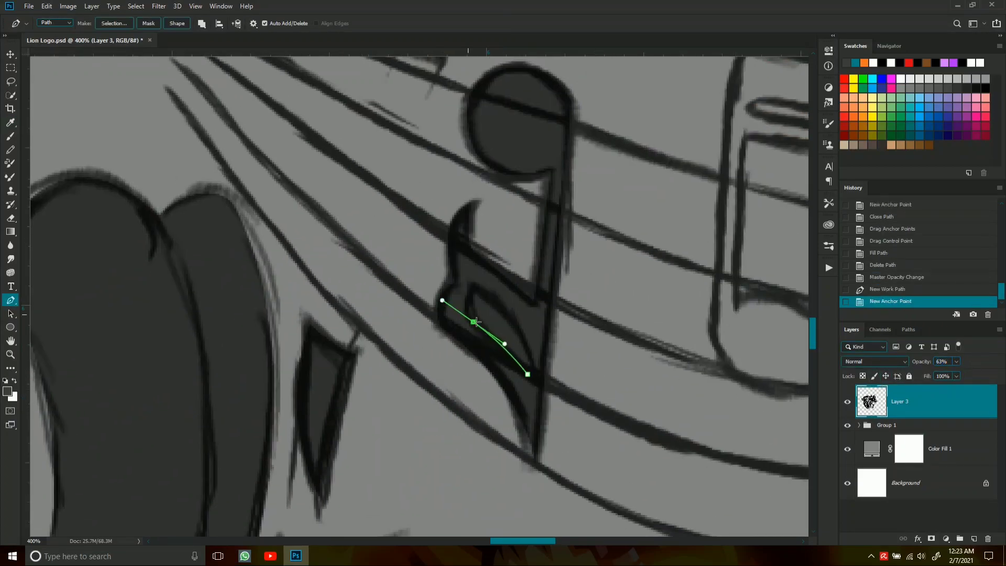
{"action": "left_click", "coordinate": [475, 322]}
{"action": "left_click_drag", "start_coordinate": [478, 292], "coordinate": [497, 285]}
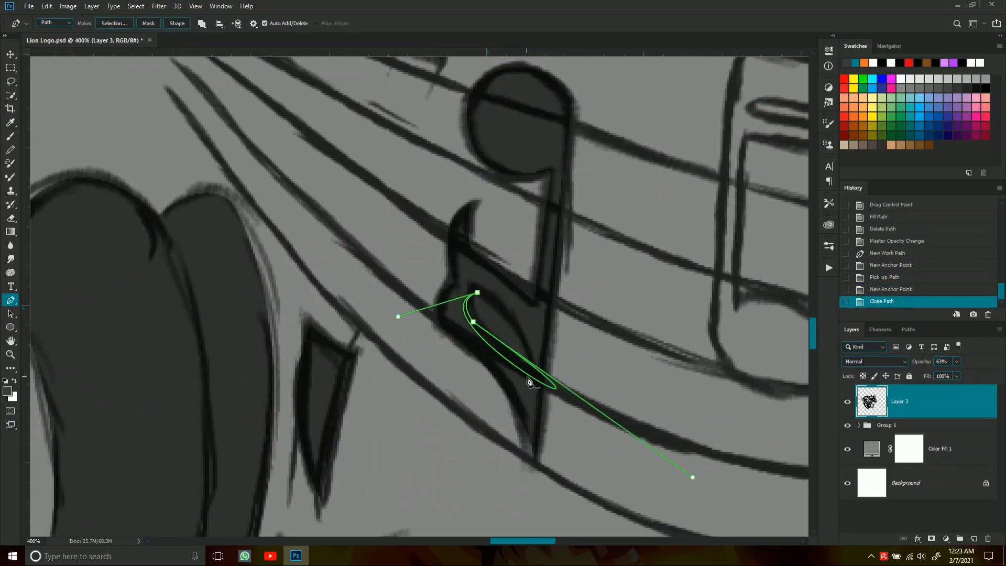
{"action": "right_click", "coordinate": [571, 341]}
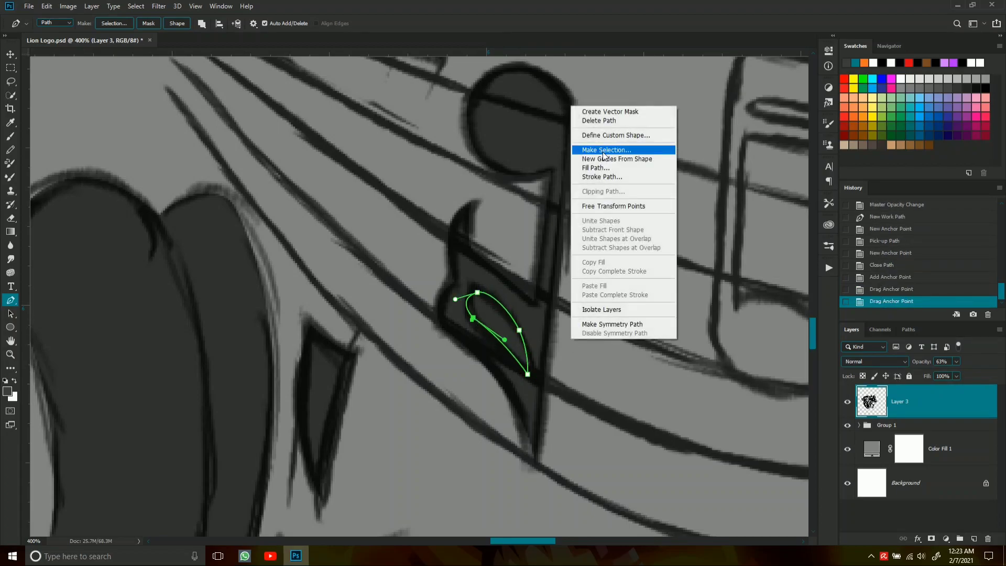
{"action": "left_click", "coordinate": [602, 153]}
{"action": "key", "text": "Delete"}
{"action": "key", "text": "ctrl+d"}
- Restore the layer opacity to 100%
{"action": "left_click", "coordinate": [957, 361]}
{"action": "left_click_drag", "start_coordinate": [957, 369], "coordinate": [978, 372]}
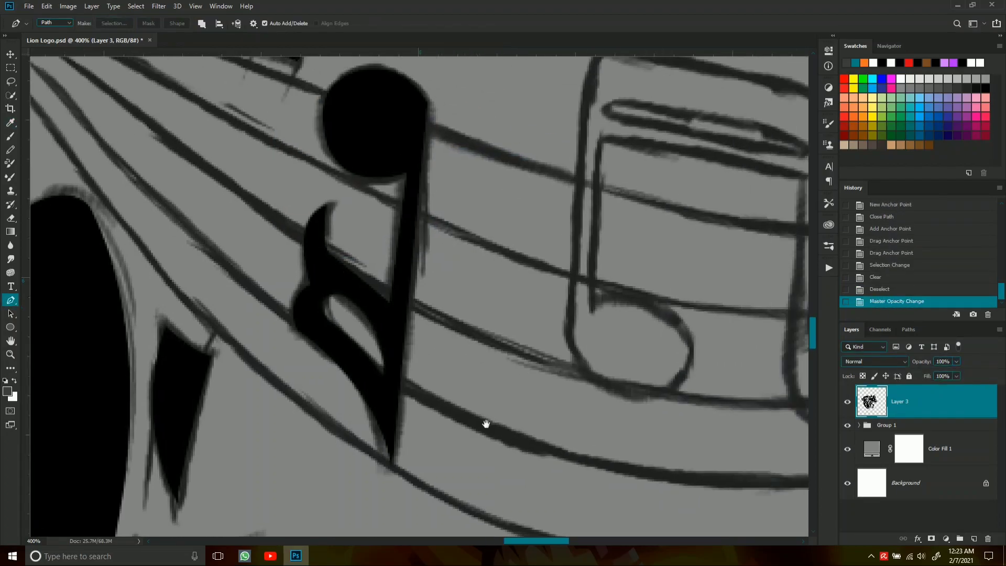
{"action": "left_click_drag", "start_coordinate": [485, 422], "coordinate": [492, 398]}
- Pen-trace a closed outline around the beamed pair of music notes
{"action": "left_click_drag", "start_coordinate": [490, 436], "coordinate": [496, 440]}
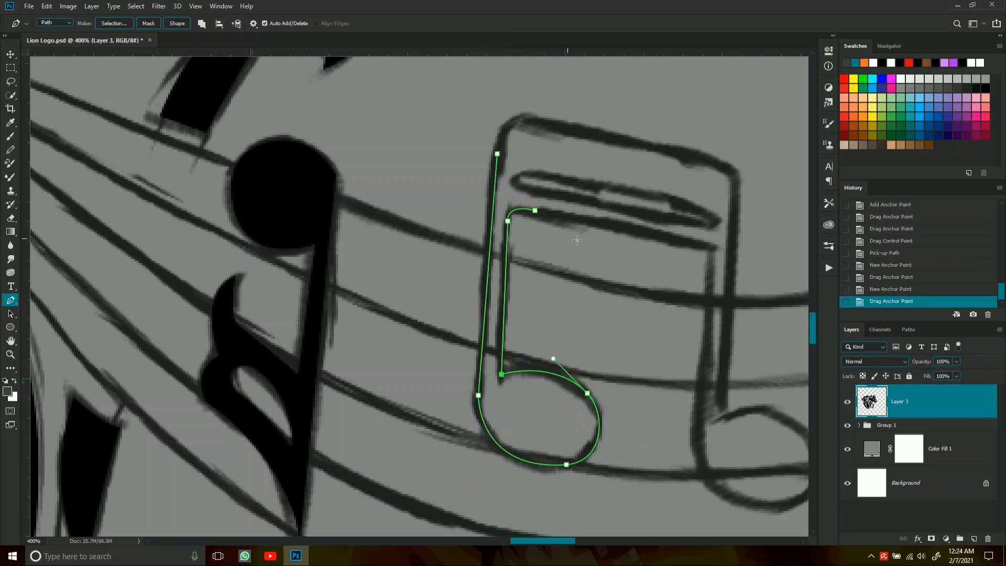
{"action": "left_click", "coordinate": [712, 247]}
{"action": "left_click_drag", "start_coordinate": [735, 292], "coordinate": [688, 263]}
{"action": "left_click", "coordinate": [649, 420]}
{"action": "left_click_drag", "start_coordinate": [693, 477], "coordinate": [652, 432]}
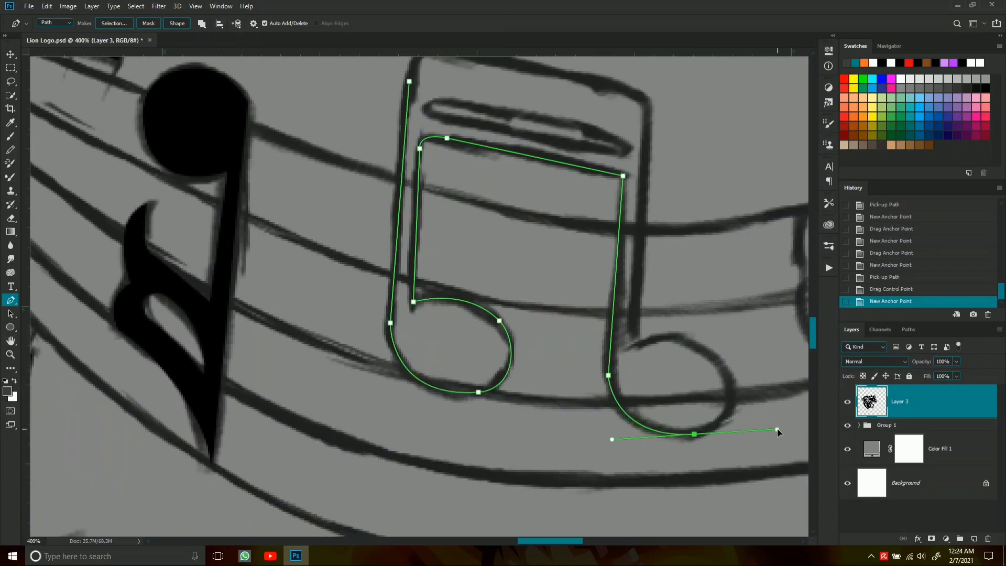
{"action": "left_click", "coordinate": [655, 334]}
{"action": "left_click_drag", "start_coordinate": [669, 334], "coordinate": [670, 449]}
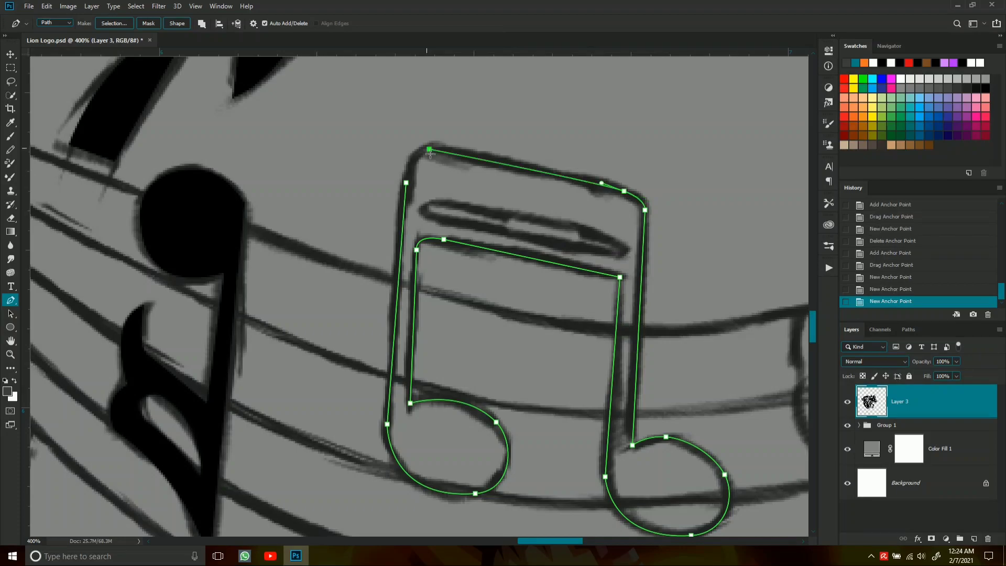
{"action": "left_click", "coordinate": [406, 183]}
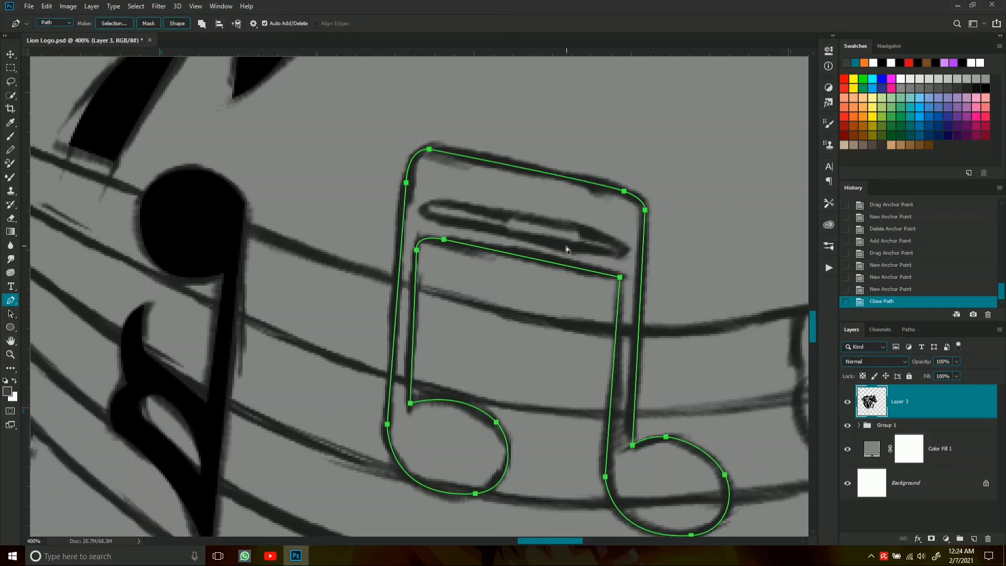
- Fill the beamed notes path with black and delete the work path
{"action": "right_click", "coordinate": [538, 332]}
{"action": "left_click", "coordinate": [570, 160]}
{"action": "key", "text": "Return"}
{"action": "key", "text": "Delete"}
- Cut the thin slit out of the beam, then restore opacity to 100%
{"action": "left_click_drag", "start_coordinate": [938, 375], "coordinate": [927, 376]}
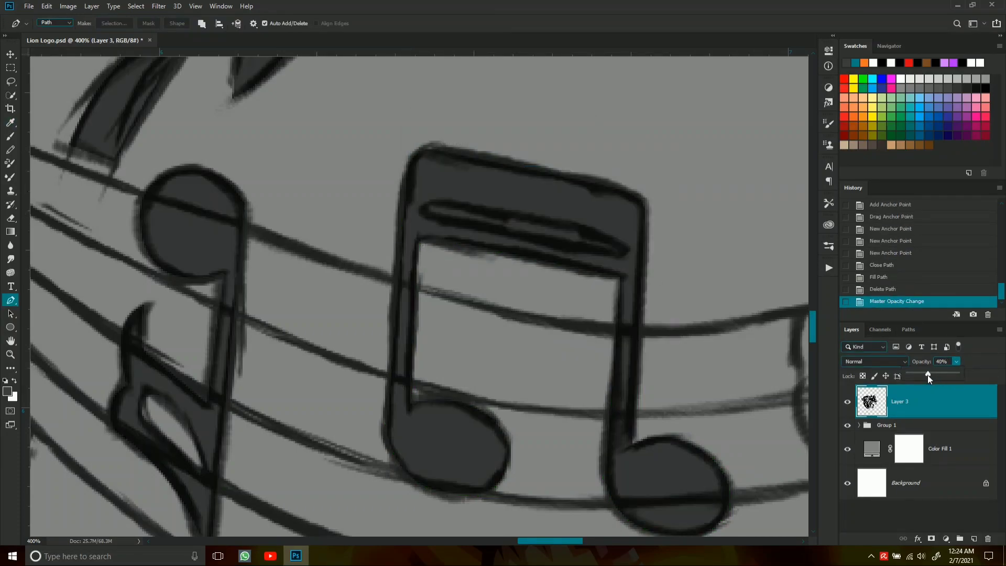
{"action": "scroll", "coordinate": [463, 306], "scroll_direction": "up", "scroll_amount": 3}
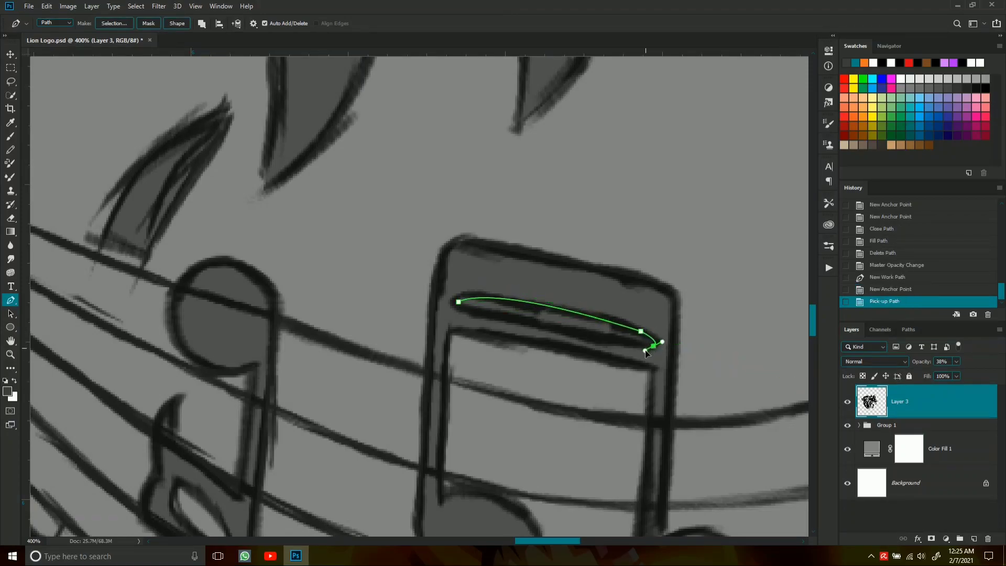
{"action": "left_click_drag", "start_coordinate": [458, 302], "coordinate": [460, 307]}
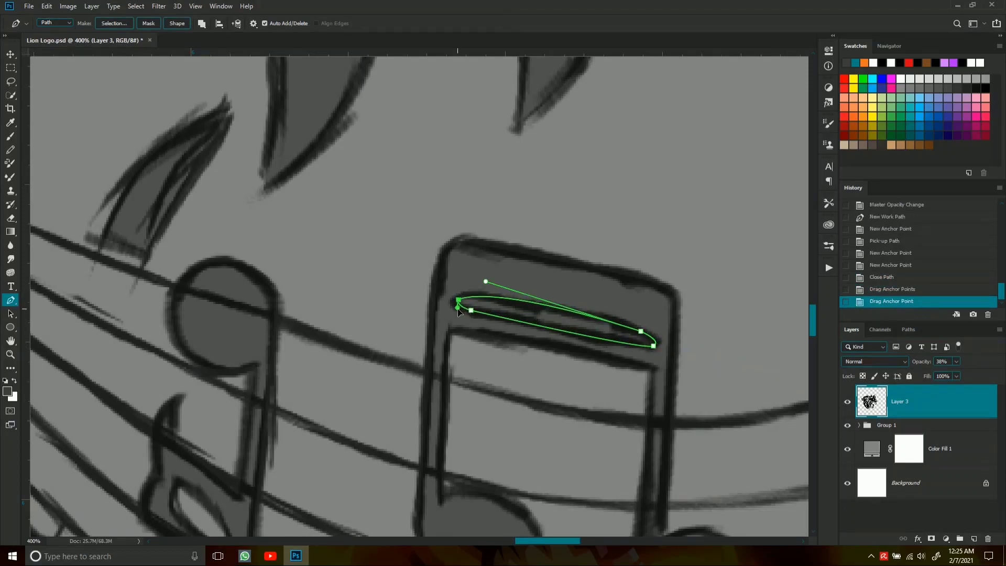
{"action": "right_click", "coordinate": [559, 336]}
{"action": "left_click", "coordinate": [563, 148]}
{"action": "key", "text": "Delete"}
{"action": "key", "text": "ctrl+d"}
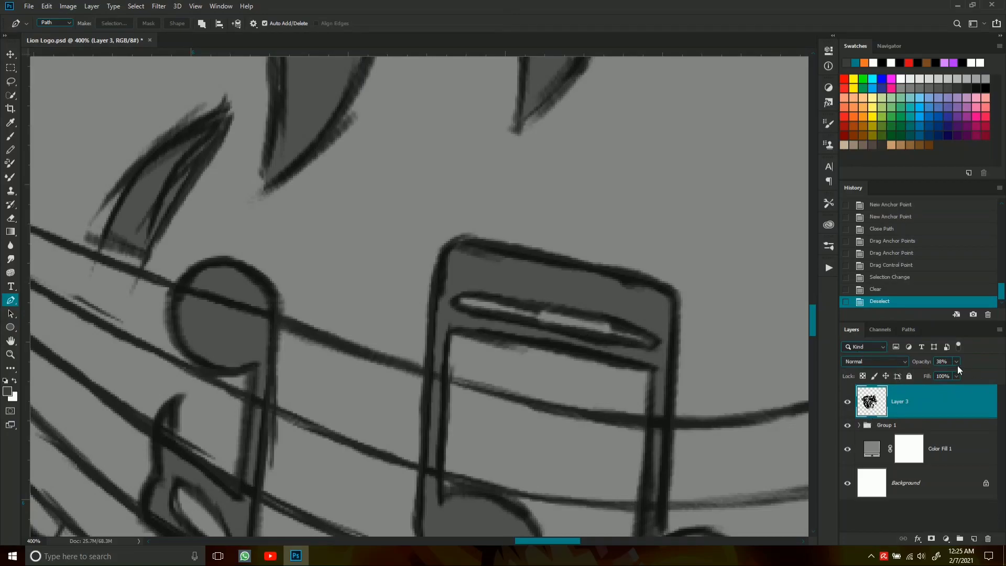
{"action": "key", "text": "0"}
{"action": "left_click_drag", "start_coordinate": [711, 367], "coordinate": [423, 235]}
- Pen-trace the first eighth note's flag and stem
{"action": "left_click", "coordinate": [520, 288]}
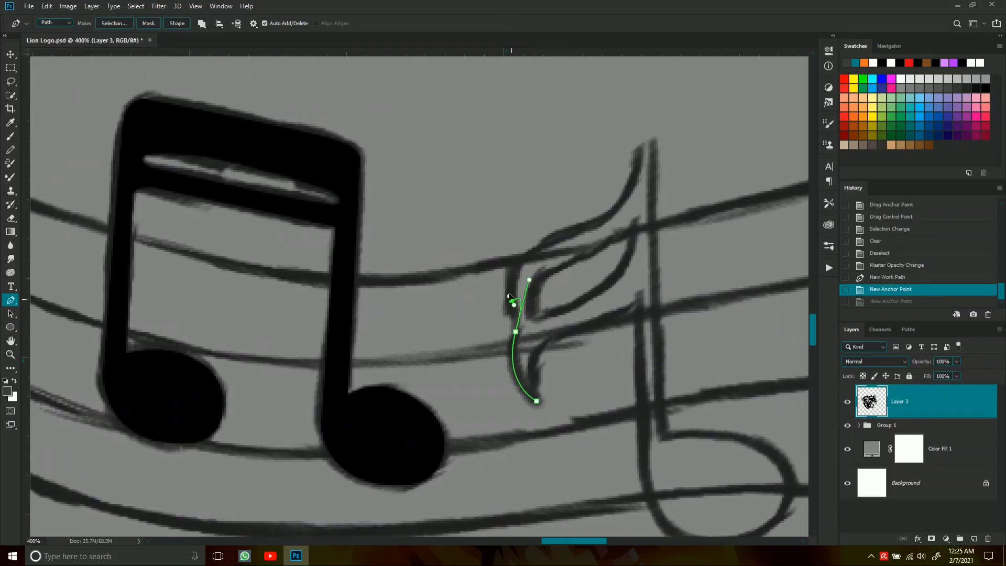
{"action": "left_click", "coordinate": [517, 333]}
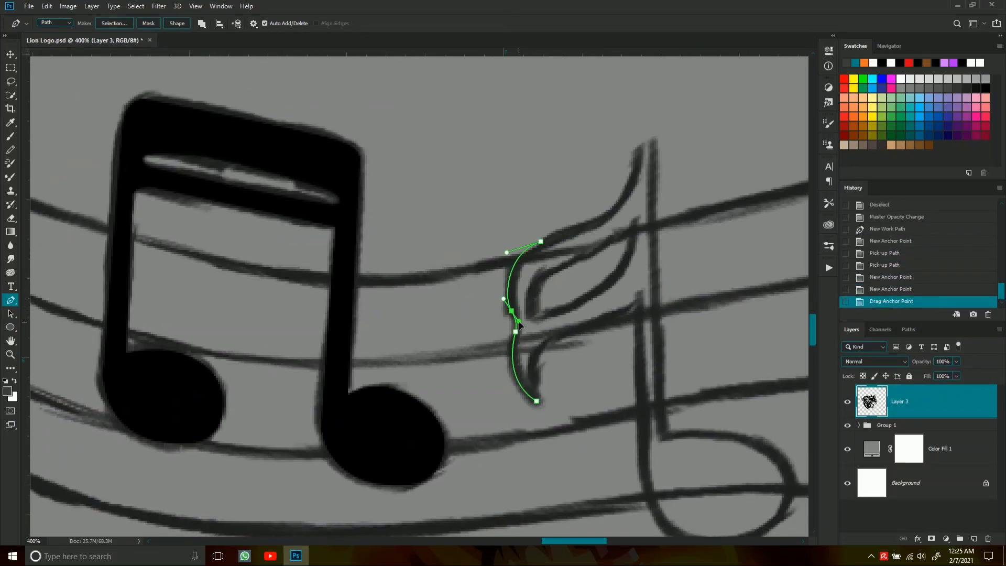
{"action": "left_click_drag", "start_coordinate": [519, 325], "coordinate": [437, 373]}
{"action": "left_click_drag", "start_coordinate": [560, 193], "coordinate": [582, 112]}
{"action": "left_click_drag", "start_coordinate": [573, 437], "coordinate": [562, 312]}
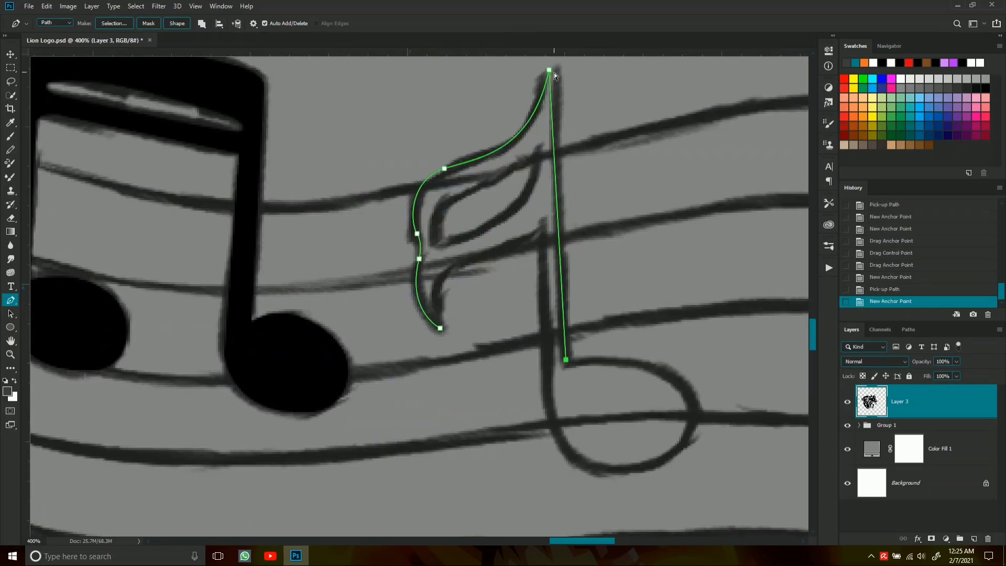
{"action": "left_click_drag", "start_coordinate": [681, 381], "coordinate": [659, 312]}
{"action": "left_click_drag", "start_coordinate": [671, 336], "coordinate": [682, 396]}
{"action": "left_click", "coordinate": [567, 403]}
{"action": "left_click_drag", "start_coordinate": [511, 290], "coordinate": [540, 315]}
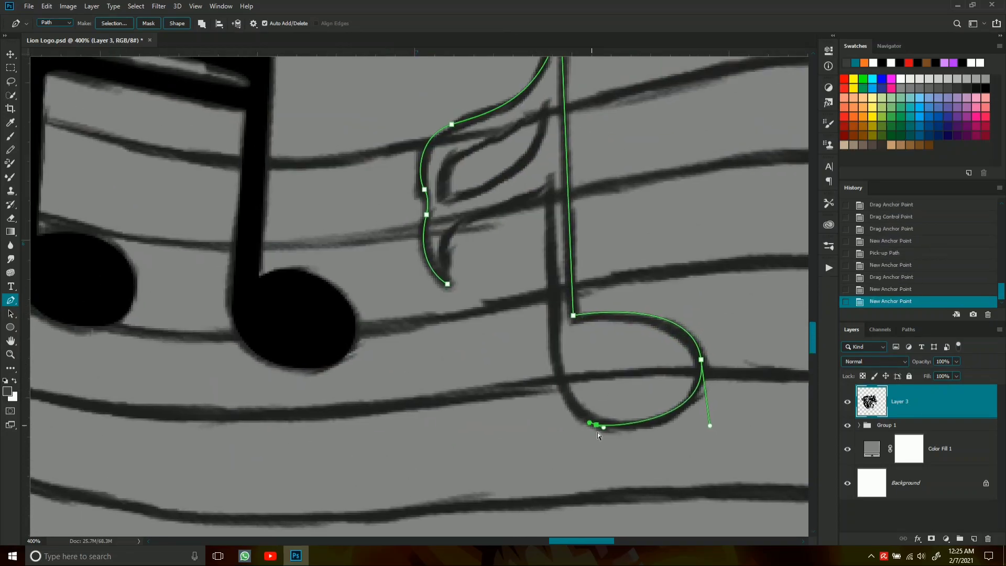
- Shape the outline around the note head and close the eighth note path
{"action": "left_click_drag", "start_coordinate": [560, 384], "coordinate": [563, 391]}
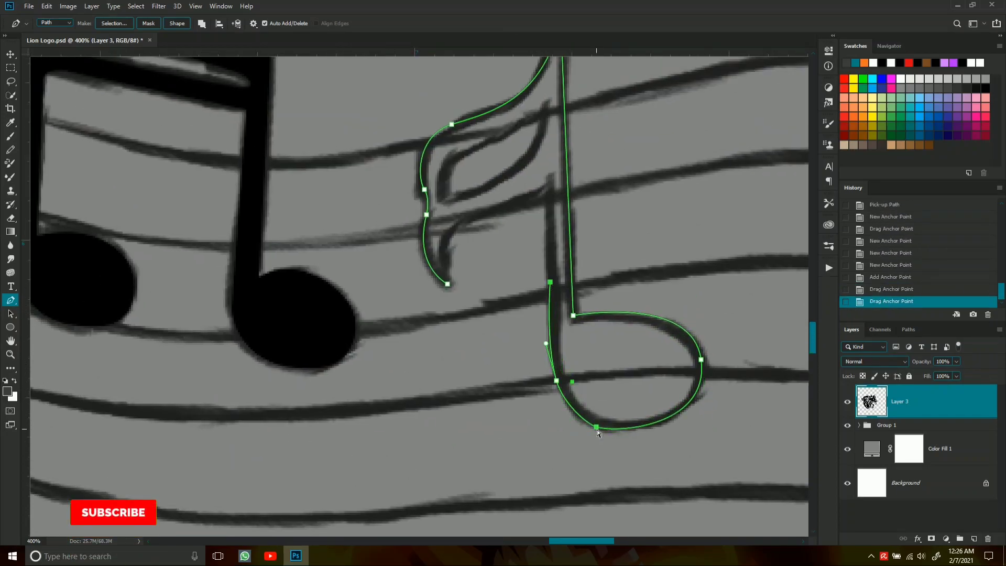
{"action": "left_click_drag", "start_coordinate": [596, 427], "coordinate": [600, 435]}
{"action": "left_click_drag", "start_coordinate": [553, 289], "coordinate": [597, 357]}
{"action": "left_click", "coordinate": [594, 248]}
{"action": "key", "text": "BackSpace"}
{"action": "mouse_move", "coordinate": [508, 288]}
{"action": "left_mouse_down"}
{"action": "mouse_move", "coordinate": [481, 317]}
{"action": "mouse_move", "coordinate": [478, 340]}
{"action": "left_mouse_up"}
{"action": "left_click", "coordinate": [491, 353]}
{"action": "left_click", "coordinate": [485, 320]}
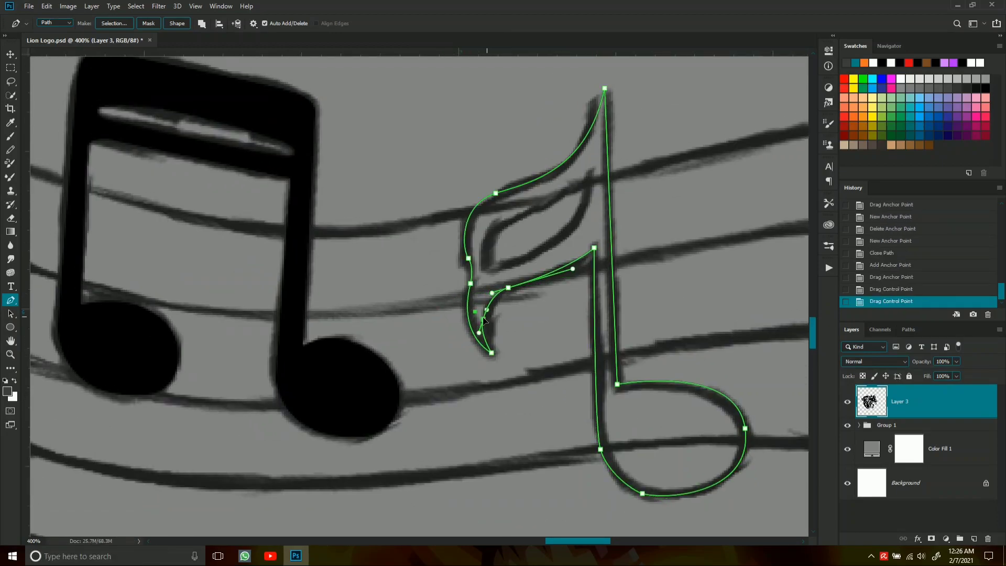
- Fill the note path with black, delete it, and lower layer opacity to 54%
{"action": "right_click", "coordinate": [511, 338]}
{"action": "left_click", "coordinate": [550, 153]}
{"action": "right_click", "coordinate": [692, 197]}
{"action": "left_click", "coordinate": [713, 216]}
{"action": "key", "text": "5"}
{"action": "key", "text": "4"}
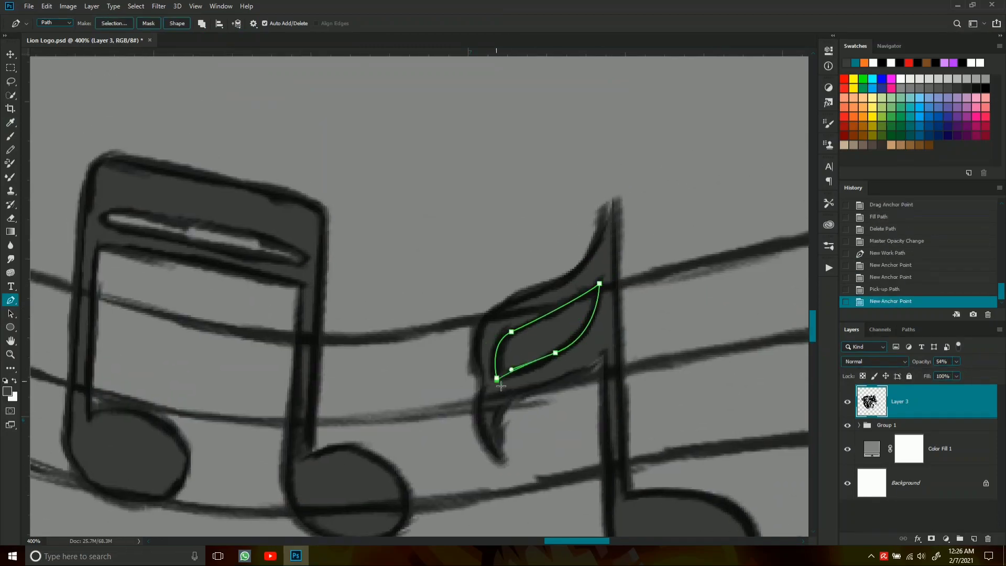
- Cut the opening out of the flag and restore Layer 3 to full opacity
{"action": "left_click", "coordinate": [556, 354]}
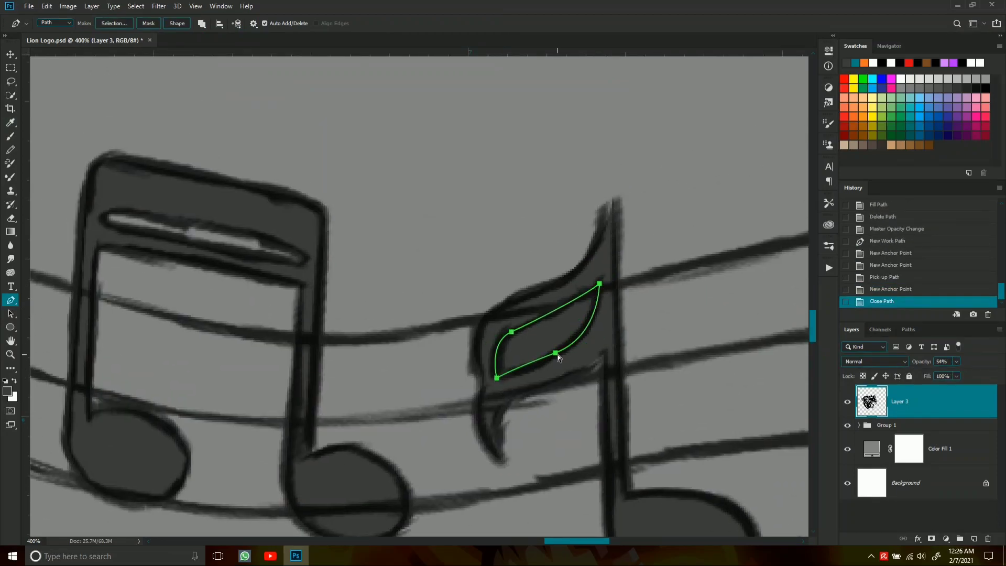
{"action": "right_click", "coordinate": [556, 315]}
{"action": "left_click", "coordinate": [576, 162]}
{"action": "key", "text": "Delete"}
{"action": "key", "text": "ctrl+d"}
{"action": "key", "text": "ctrl+minus"}
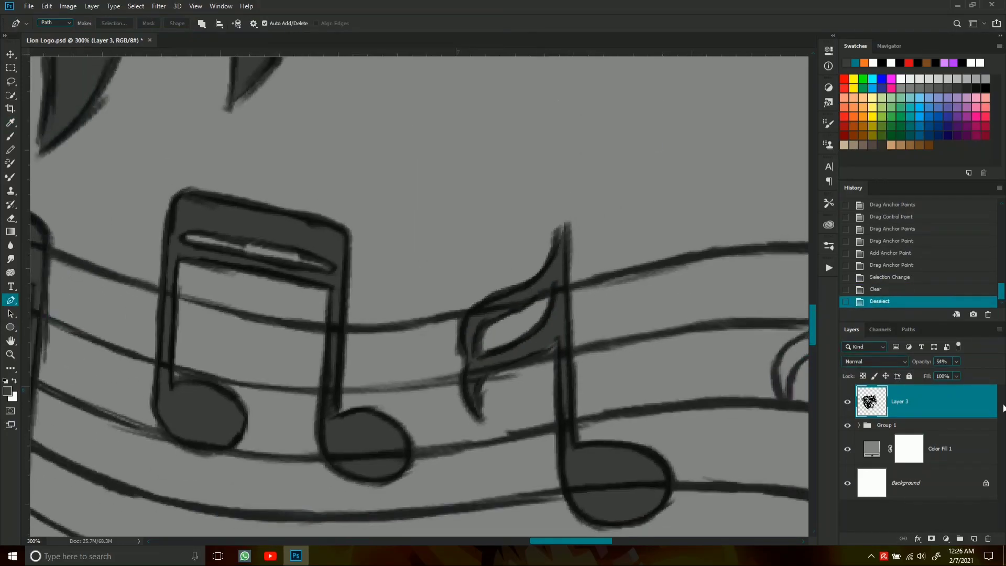
{"action": "key", "text": "0"}
- Zoom in on the second eighth note and trace its flag outline
{"action": "left_click_drag", "start_coordinate": [564, 337], "coordinate": [645, 362]}
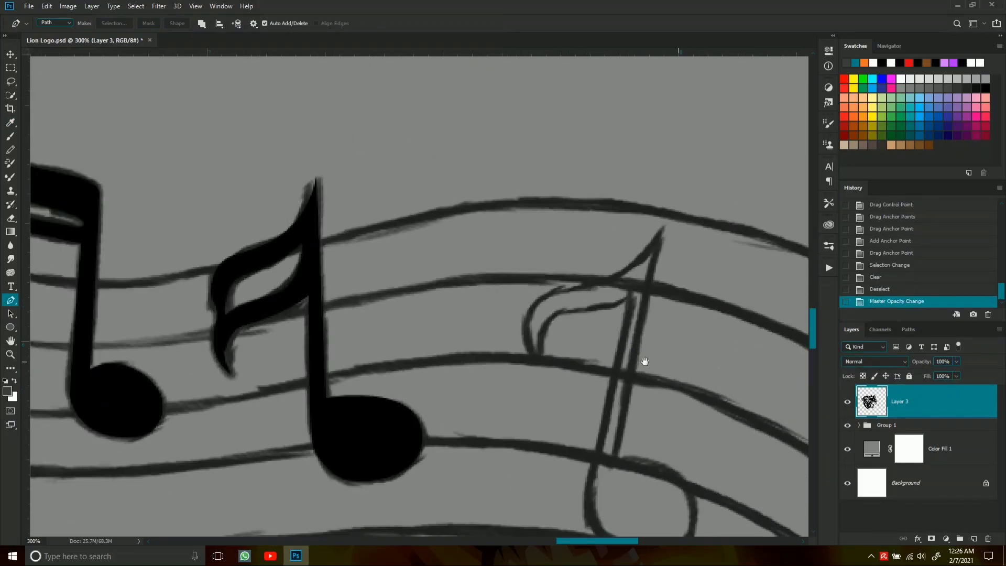
{"action": "key", "text": "ctrl+plus"}
{"action": "left_click", "coordinate": [555, 317]}
{"action": "left_click", "coordinate": [652, 243]}
{"action": "left_click", "coordinate": [607, 291]}
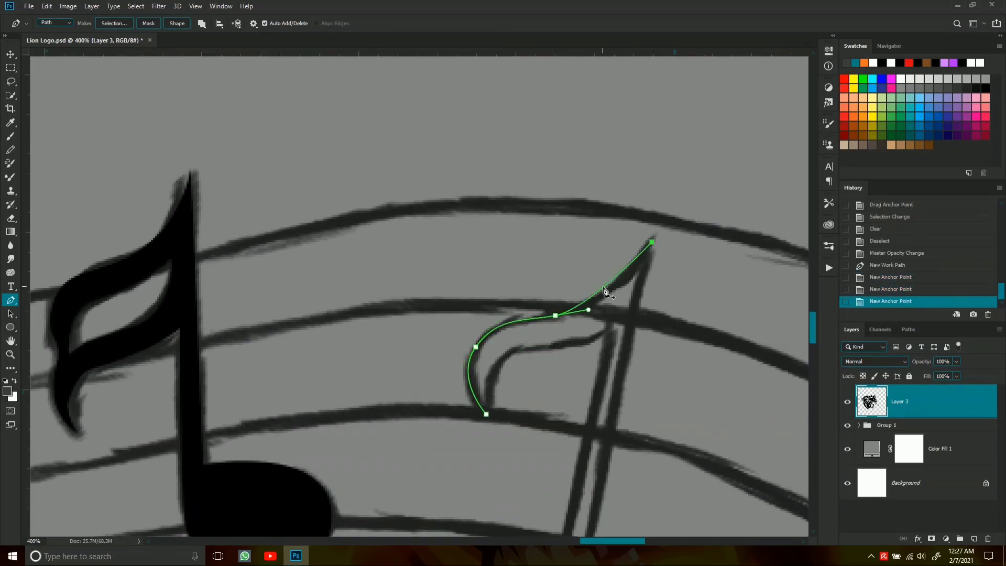
{"action": "scroll", "coordinate": [651, 242], "scroll_direction": "down", "scroll_amount": 5}
{"action": "left_click", "coordinate": [588, 376]}
{"action": "left_click_drag", "start_coordinate": [687, 414], "coordinate": [698, 447]}
{"action": "scroll", "coordinate": [699, 447], "scroll_direction": "down", "scroll_amount": 4}
- Continue the outline down the stem and around the note head
{"action": "left_click", "coordinate": [602, 411]}
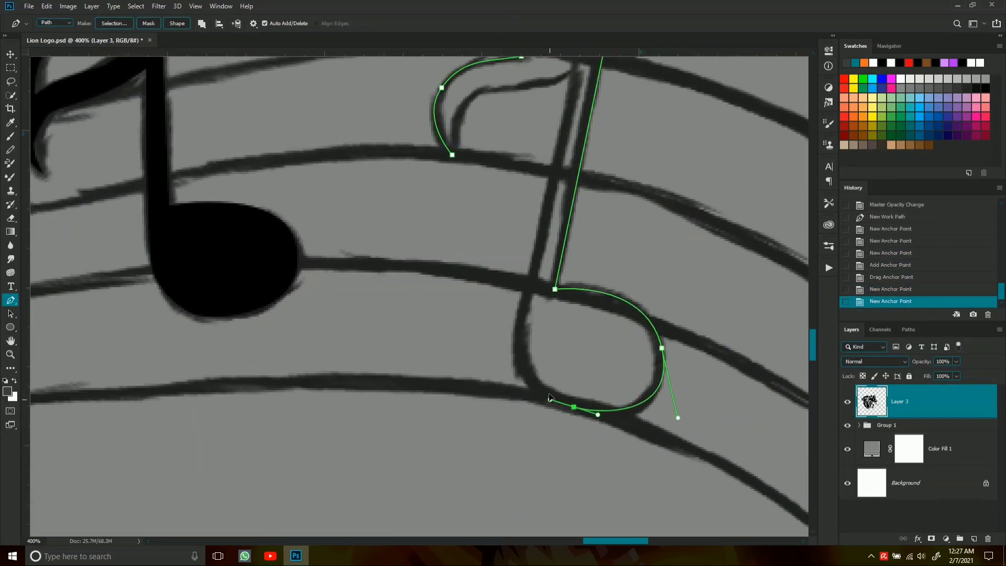
{"action": "left_click", "coordinate": [519, 324]}
{"action": "scroll", "coordinate": [555, 321], "scroll_direction": "up", "scroll_amount": 5}
{"action": "left_click", "coordinate": [535, 384]}
{"action": "left_click", "coordinate": [581, 202]}
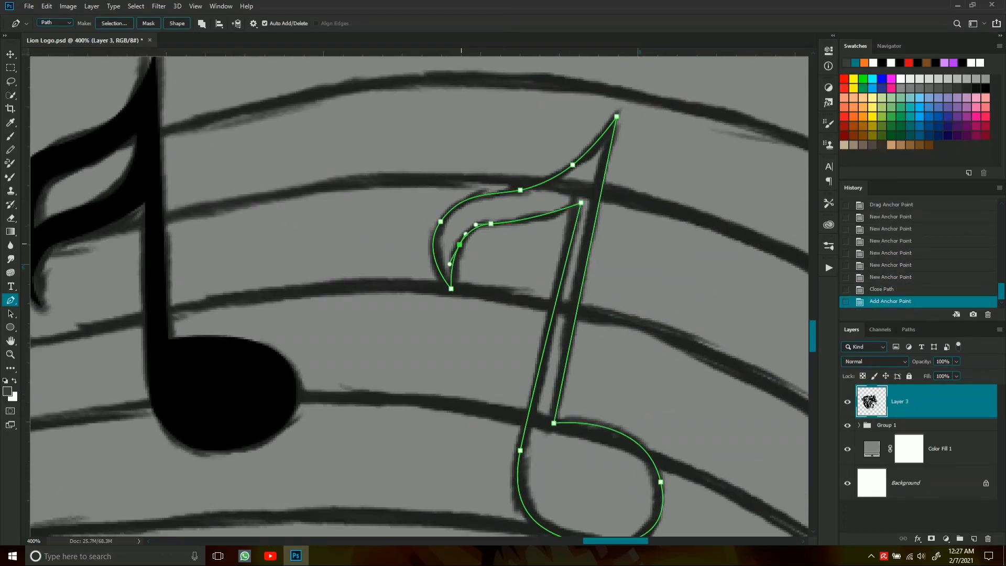
{"action": "left_click_drag", "start_coordinate": [459, 244], "coordinate": [459, 245]}
- Fill the second eighth note with black and discard its work path
{"action": "right_click", "coordinate": [505, 74]}
{"action": "left_click", "coordinate": [530, 142]}
{"action": "left_click", "coordinate": [568, 140]}
{"action": "key", "text": "Delete"}
- Pen-trace the treble clef's lower curl and inner curve
{"action": "left_click_drag", "start_coordinate": [724, 397], "coordinate": [641, 208]}
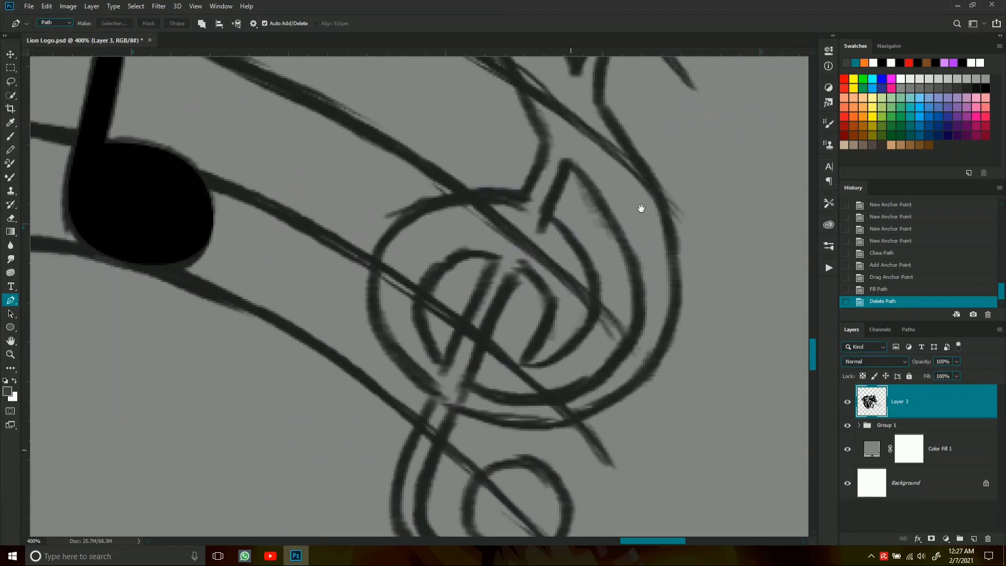
{"action": "left_click_drag", "start_coordinate": [436, 384], "coordinate": [496, 330]}
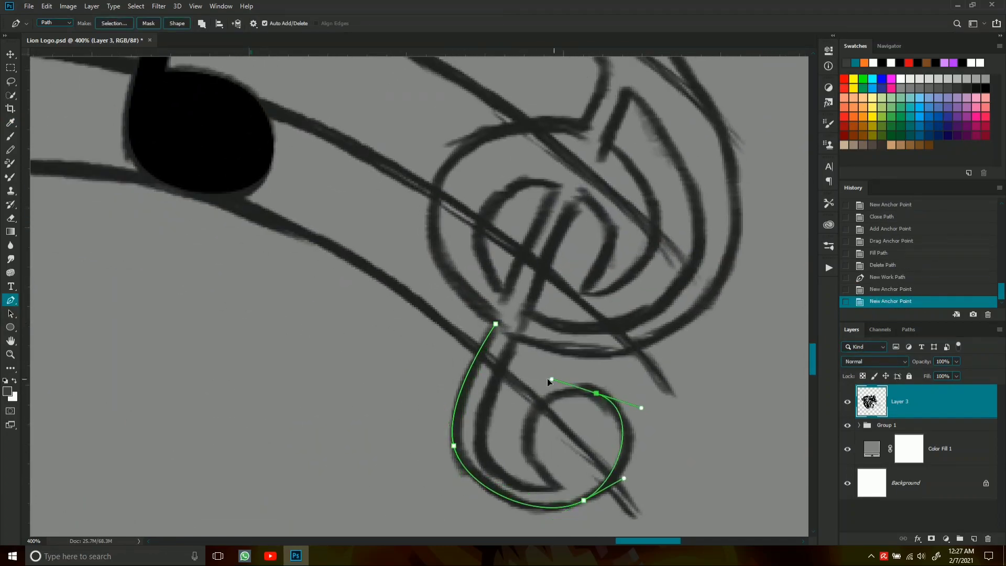
{"action": "left_click_drag", "start_coordinate": [532, 444], "coordinate": [556, 404]}
{"action": "left_click_drag", "start_coordinate": [551, 391], "coordinate": [553, 405]}
{"action": "left_click_drag", "start_coordinate": [583, 448], "coordinate": [554, 414]}
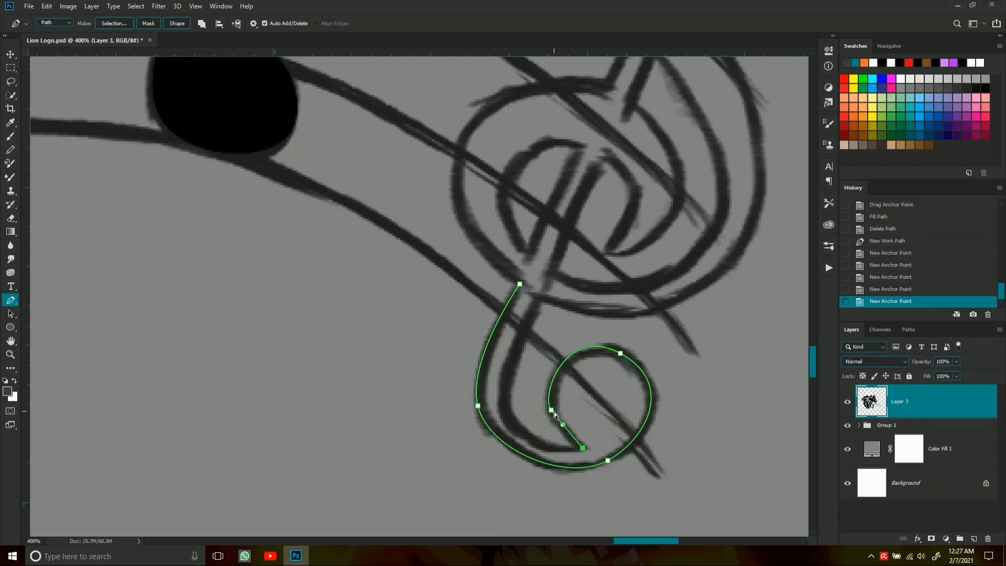
{"action": "left_click_drag", "start_coordinate": [568, 376], "coordinate": [560, 371]}
{"action": "left_click_drag", "start_coordinate": [499, 394], "coordinate": [521, 362]}
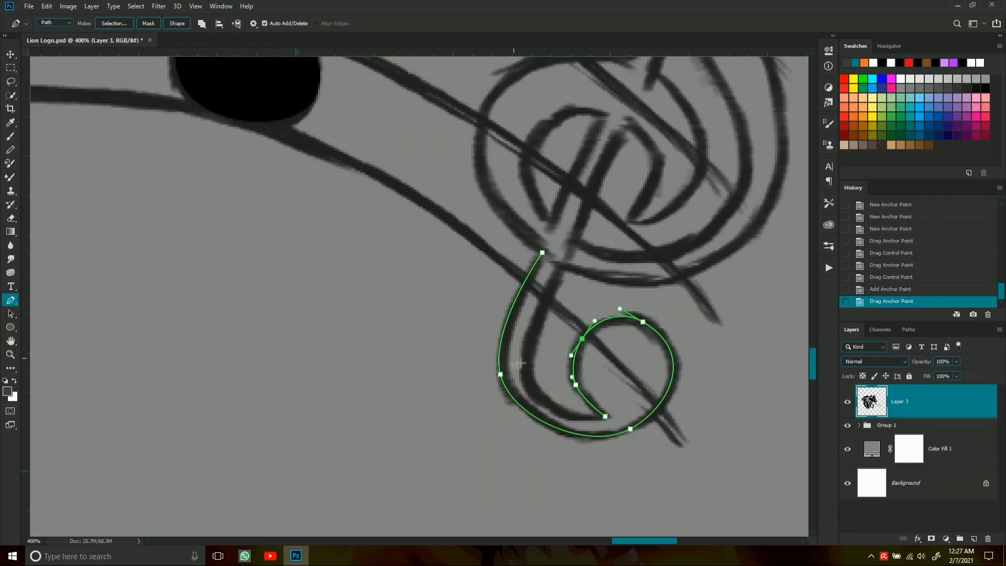
{"action": "left_click", "coordinate": [530, 301]}
{"action": "left_click", "coordinate": [565, 270]}
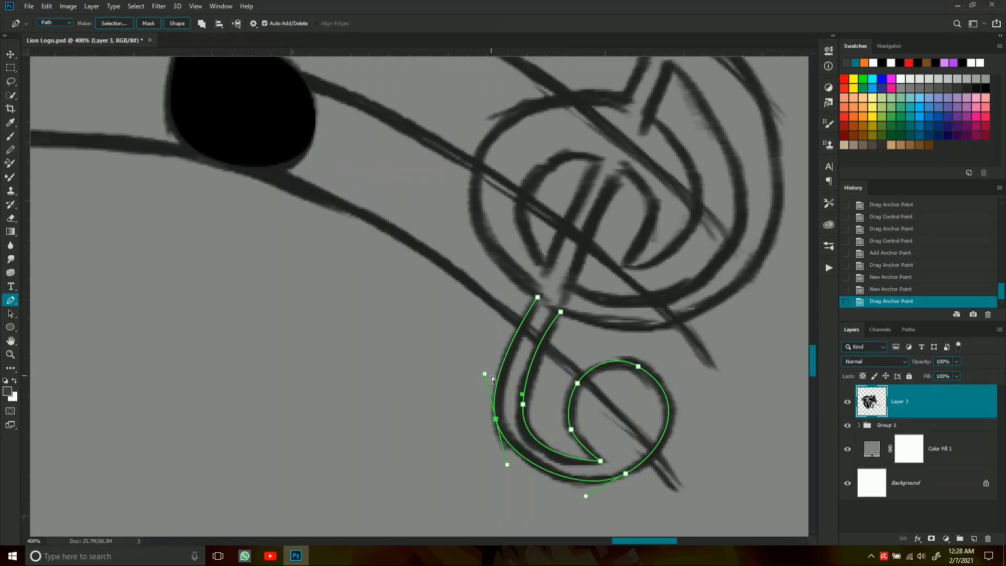
{"action": "left_click_drag", "start_coordinate": [500, 422], "coordinate": [505, 467]}
{"action": "scroll", "coordinate": [506, 467], "scroll_direction": "up", "scroll_amount": 3}
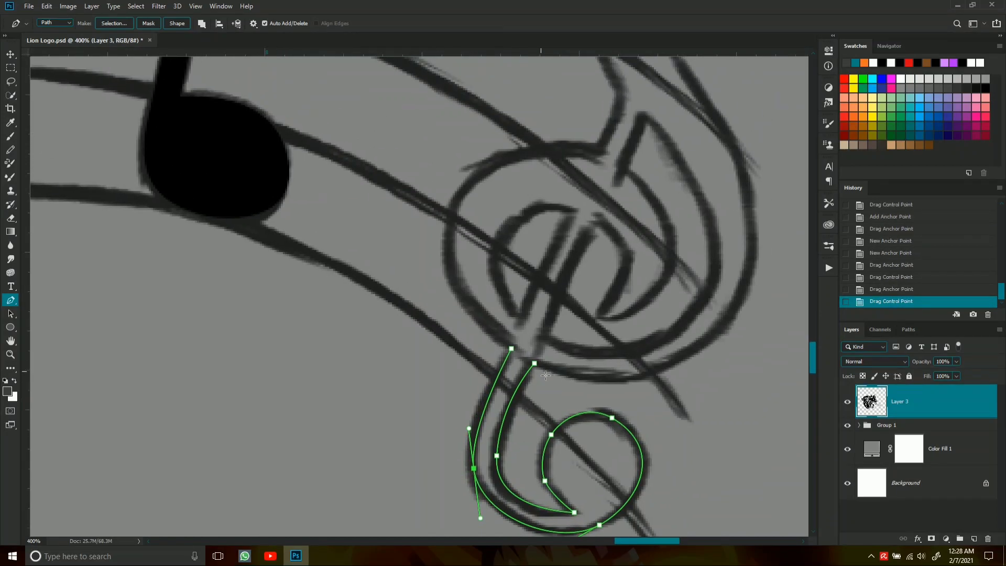
- Trace the clef up to its top tip and down the left edge, closing the outline
{"action": "left_click", "coordinate": [446, 386]}
{"action": "left_click_drag", "start_coordinate": [619, 364], "coordinate": [689, 286]}
{"action": "left_click_drag", "start_coordinate": [706, 327], "coordinate": [671, 419]}
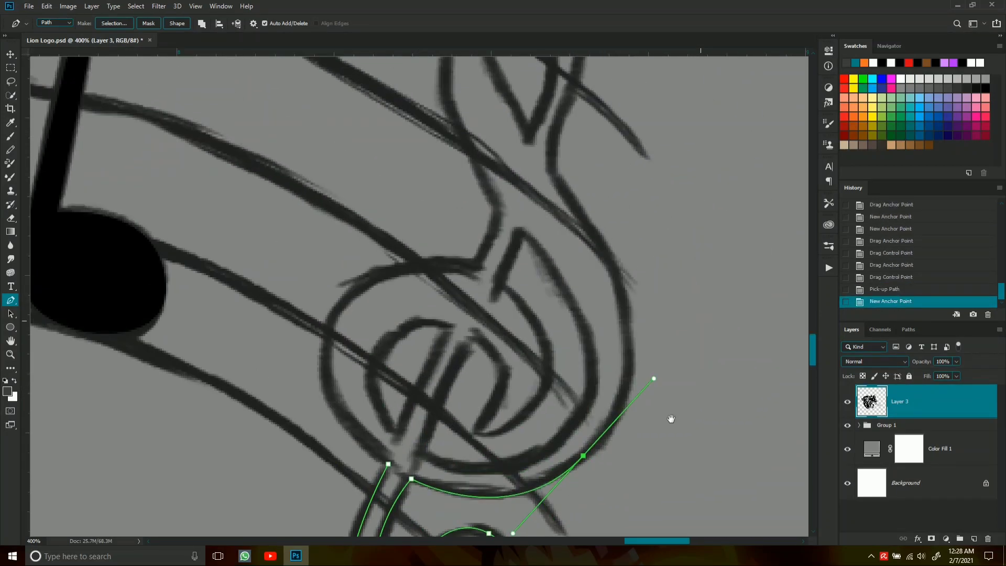
{"action": "left_click", "coordinate": [614, 328]}
{"action": "scroll", "coordinate": [625, 403], "scroll_direction": "up", "scroll_amount": 5}
{"action": "left_click_drag", "start_coordinate": [619, 339], "coordinate": [639, 308]}
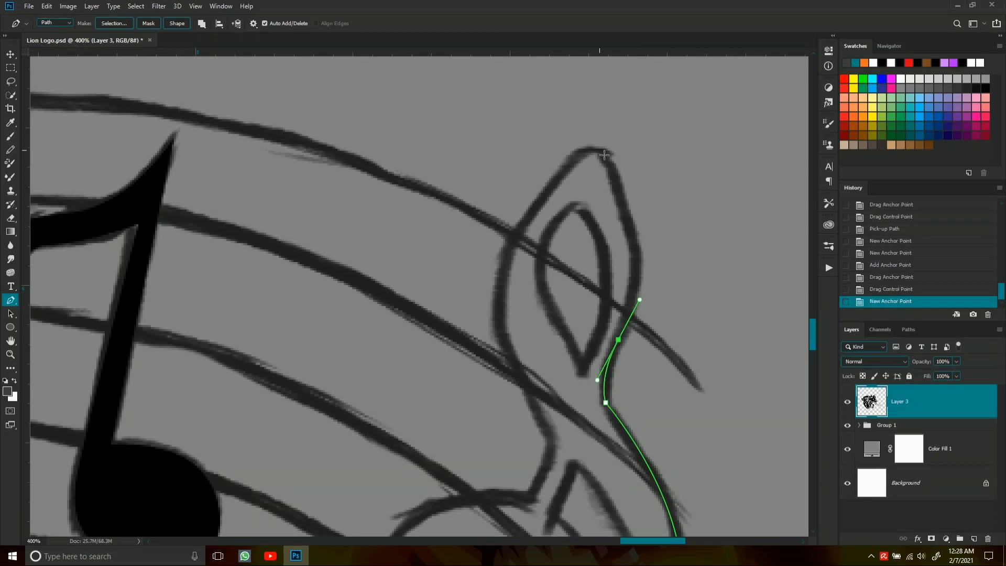
{"action": "left_click_drag", "start_coordinate": [623, 200], "coordinate": [606, 179]}
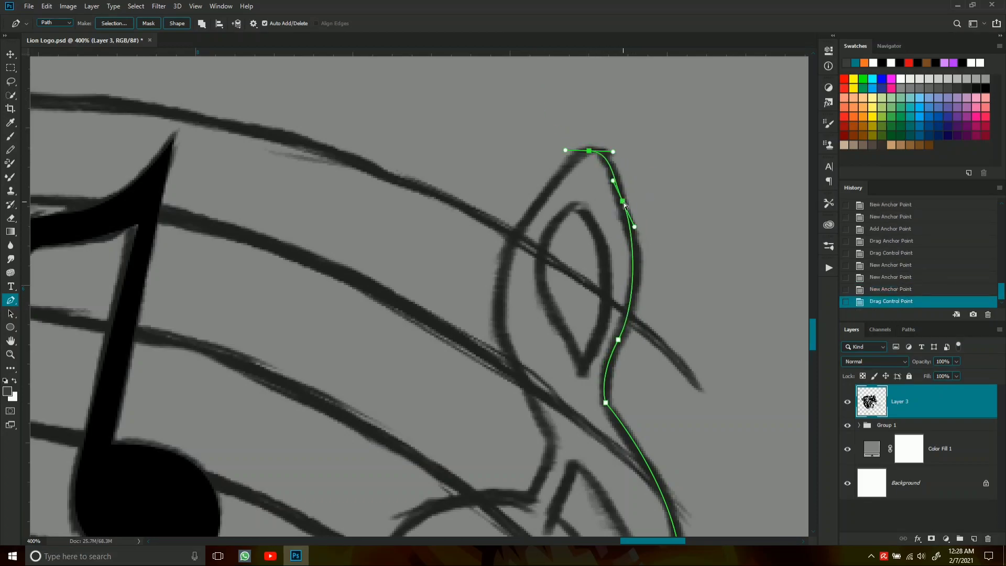
{"action": "left_click_drag", "start_coordinate": [505, 262], "coordinate": [576, 160]}
{"action": "left_click", "coordinate": [622, 340]}
{"action": "left_click_drag", "start_coordinate": [574, 236], "coordinate": [577, 238]}
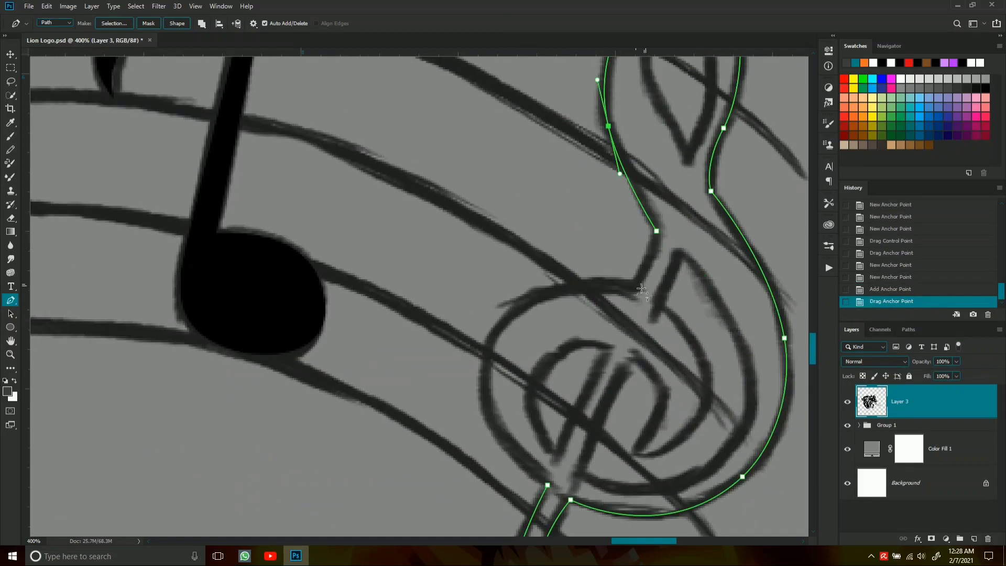
{"action": "left_click_drag", "start_coordinate": [530, 275], "coordinate": [498, 314]}
{"action": "left_click", "coordinate": [580, 428]}
{"action": "left_click", "coordinate": [523, 361]}
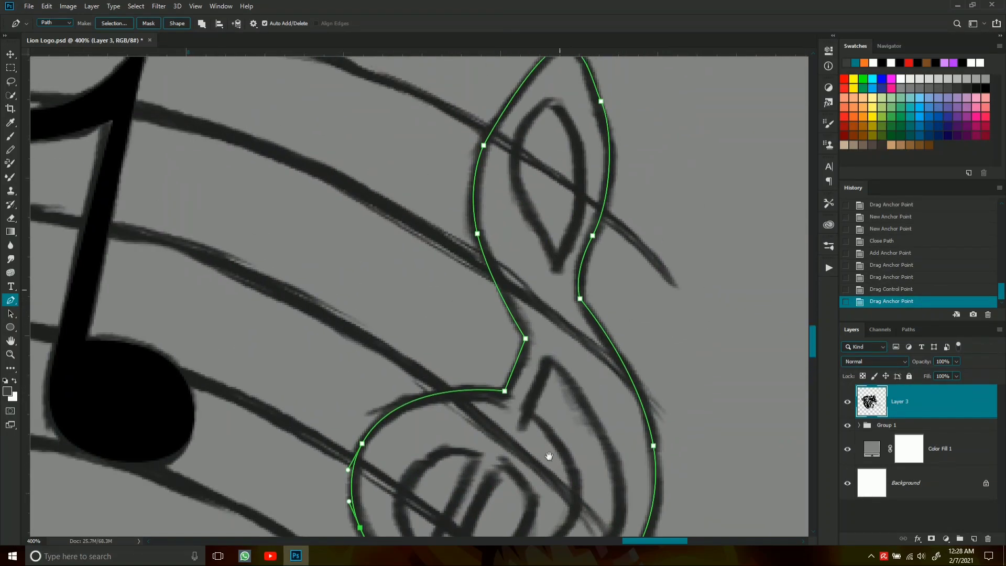
- Fill the treble clef path with black
{"action": "right_click", "coordinate": [550, 161]}
{"action": "left_click", "coordinate": [584, 205]}
{"action": "left_click", "coordinate": [574, 222]}
- Discard the leftover work path and lower Layer 3 opacity to reveal the sketch
{"action": "left_click", "coordinate": [570, 142]}
{"action": "key", "text": "Delete"}
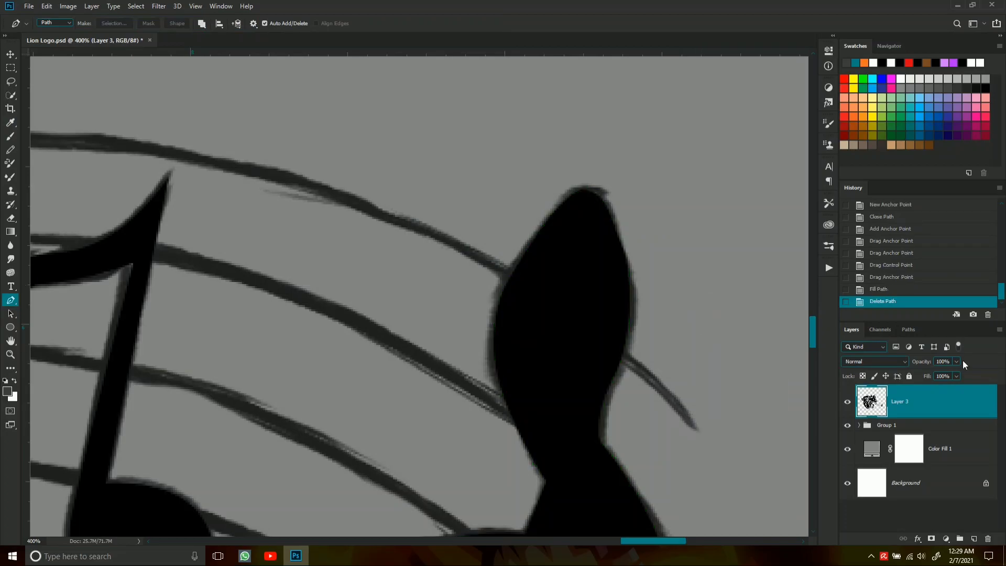
{"action": "left_click", "coordinate": [957, 361]}
{"action": "left_click_drag", "start_coordinate": [960, 372], "coordinate": [929, 376]}
- Trace the treble clef's upper opening and delete it from the black clef
{"action": "left_click", "coordinate": [606, 450]}
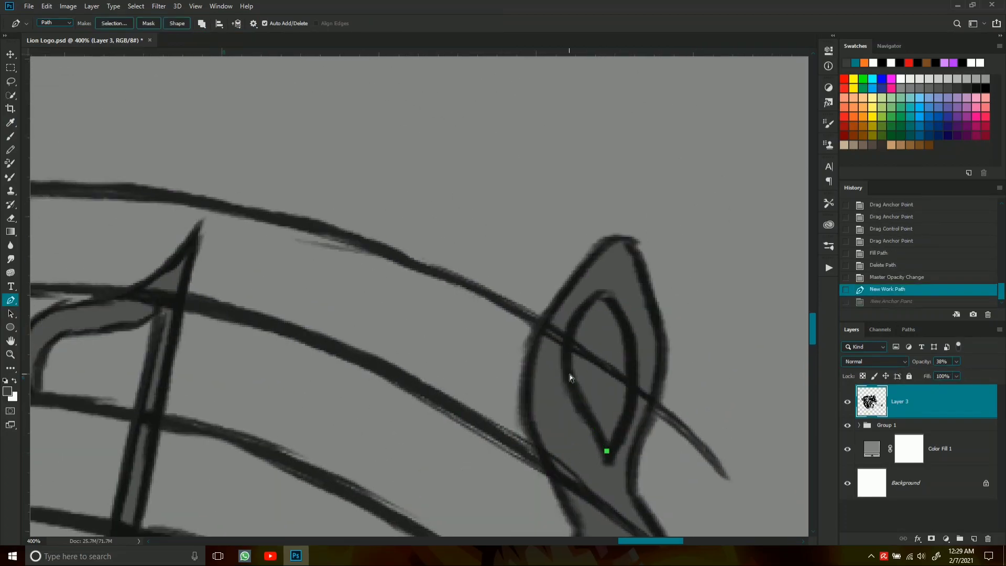
{"action": "left_click_drag", "start_coordinate": [570, 378], "coordinate": [555, 364]}
{"action": "left_click_drag", "start_coordinate": [607, 451], "coordinate": [563, 480]}
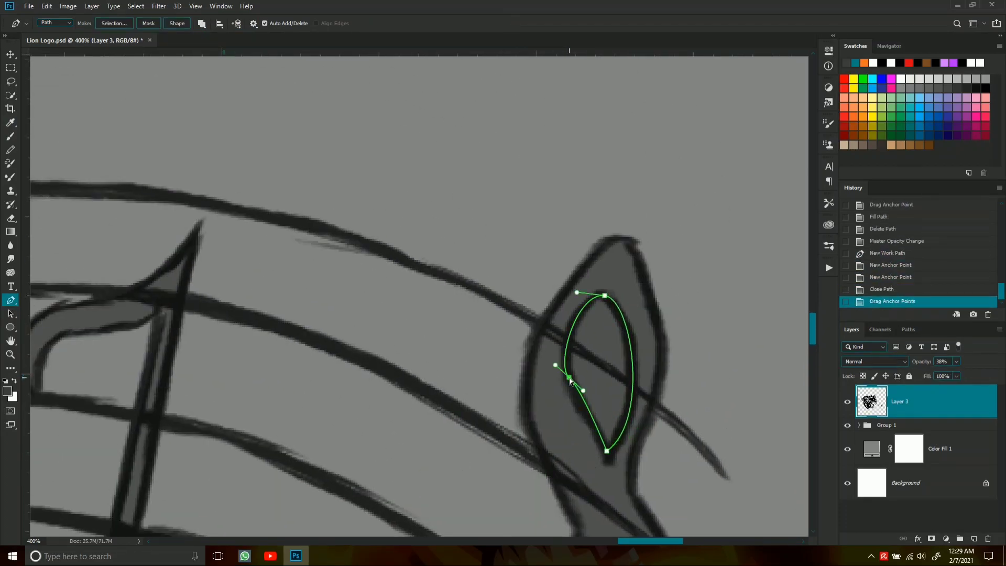
{"action": "left_click_drag", "start_coordinate": [569, 378], "coordinate": [569, 380]}
{"action": "right_click", "coordinate": [574, 198]}
{"action": "left_click", "coordinate": [666, 257]}
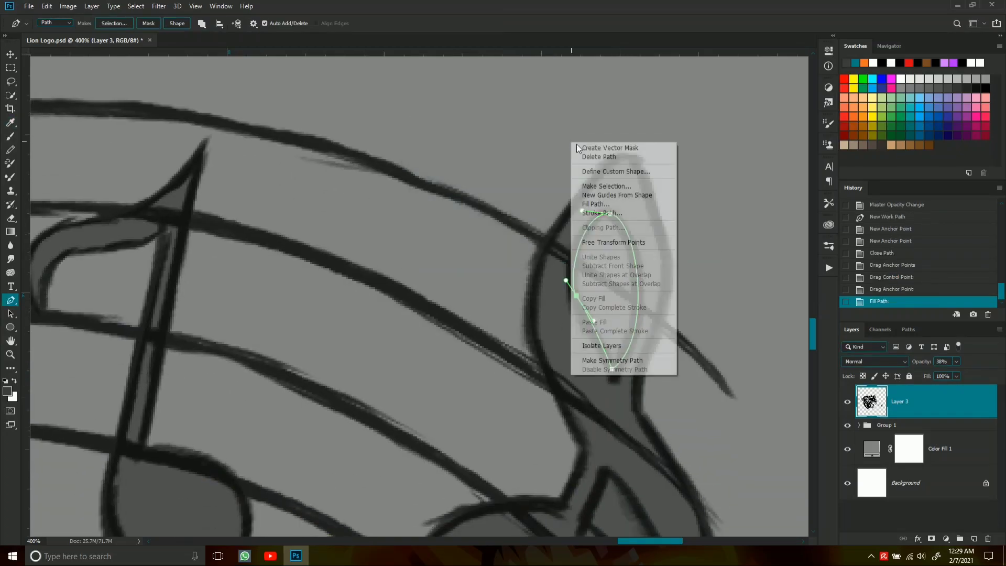
{"action": "key", "text": "Delete"}
{"action": "key", "text": "ctrl+z"}
{"action": "key", "text": "ctrl+z"}
{"action": "right_click", "coordinate": [653, 179]}
{"action": "left_click", "coordinate": [707, 227]}
{"action": "left_click", "coordinate": [556, 150]}
{"action": "key", "text": "Delete"}
{"action": "key", "text": "ctrl+d"}
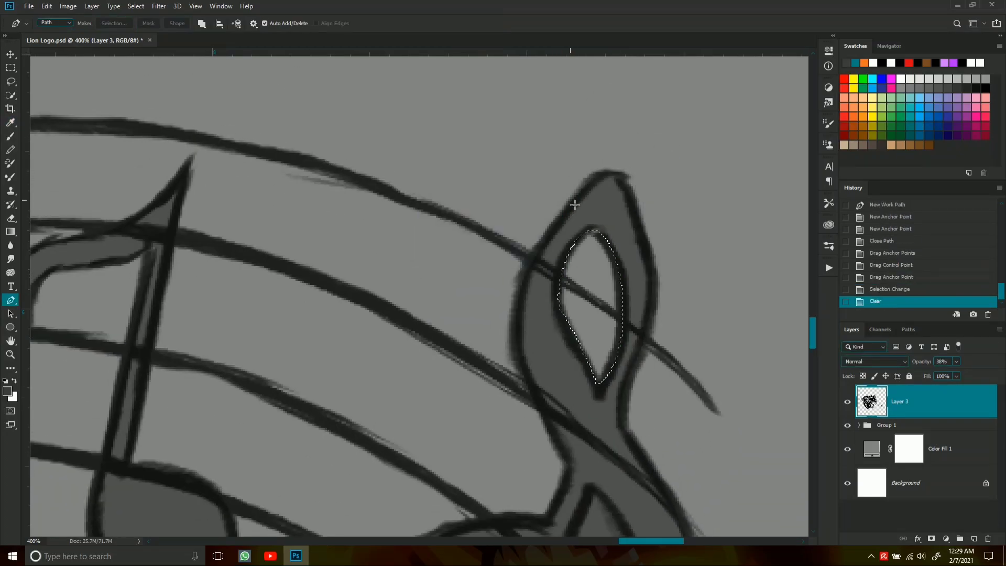
- Outline the clef's inner curl, convert it to a selection and clear the black inside
{"action": "scroll", "coordinate": [596, 225], "scroll_direction": "down", "scroll_amount": 5}
{"action": "left_click_drag", "start_coordinate": [670, 358], "coordinate": [629, 429]}
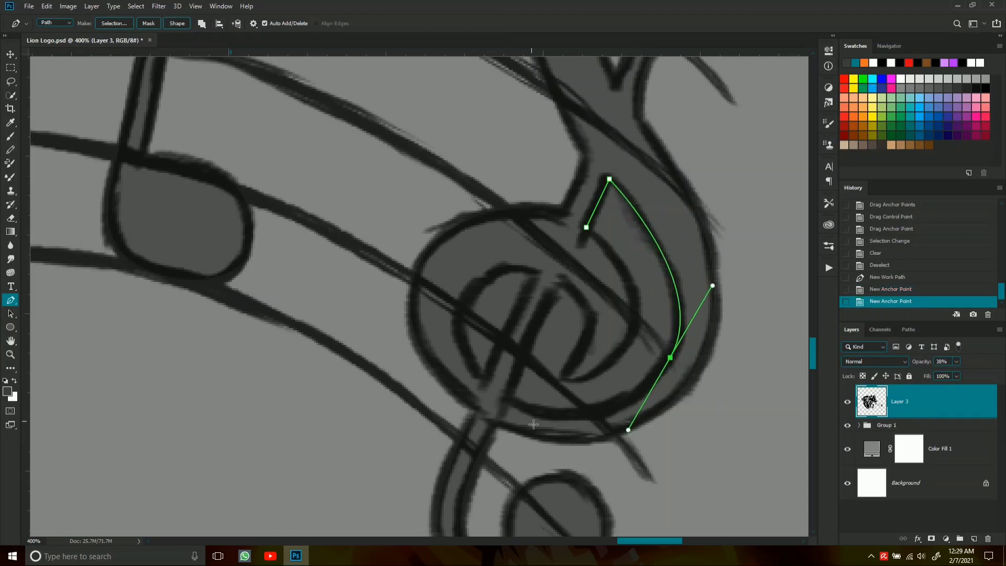
{"action": "left_click", "coordinate": [560, 285]}
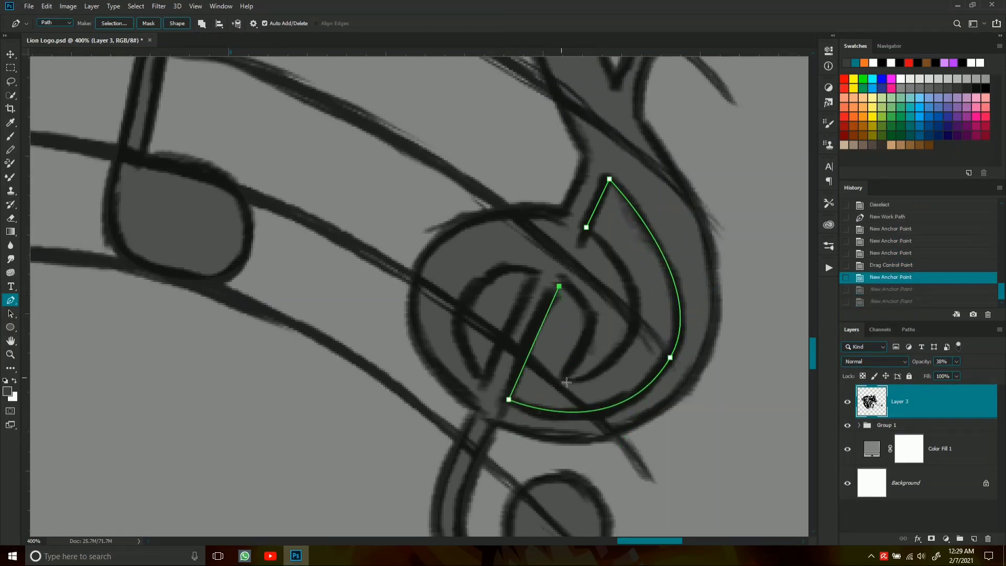
{"action": "left_click_drag", "start_coordinate": [547, 346], "coordinate": [495, 410]}
{"action": "left_click_drag", "start_coordinate": [613, 355], "coordinate": [592, 404]}
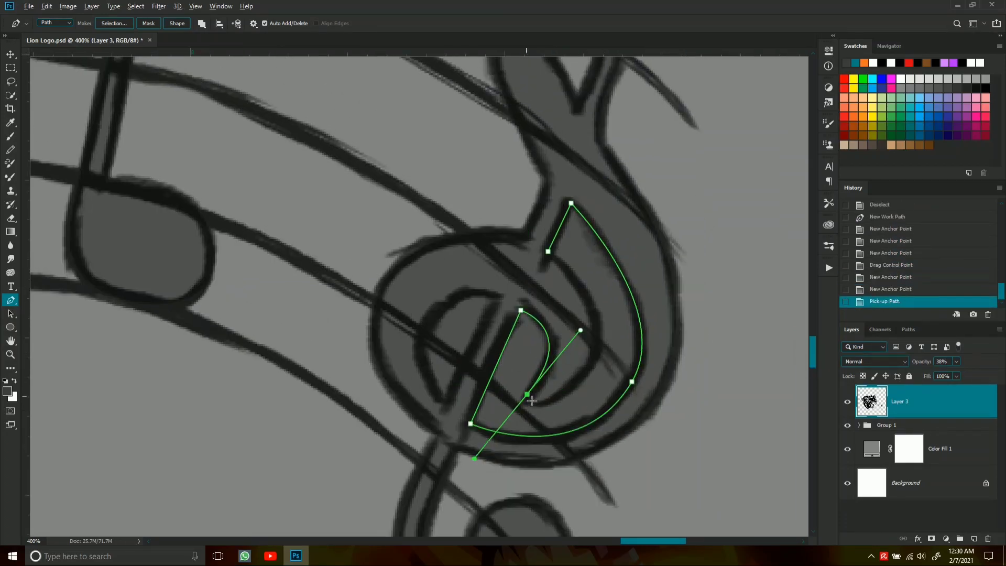
{"action": "left_click_drag", "start_coordinate": [604, 235], "coordinate": [602, 234]}
{"action": "left_click", "coordinate": [548, 252]}
{"action": "key", "text": "ctrl+z"}
{"action": "key", "text": "ctrl+z"}
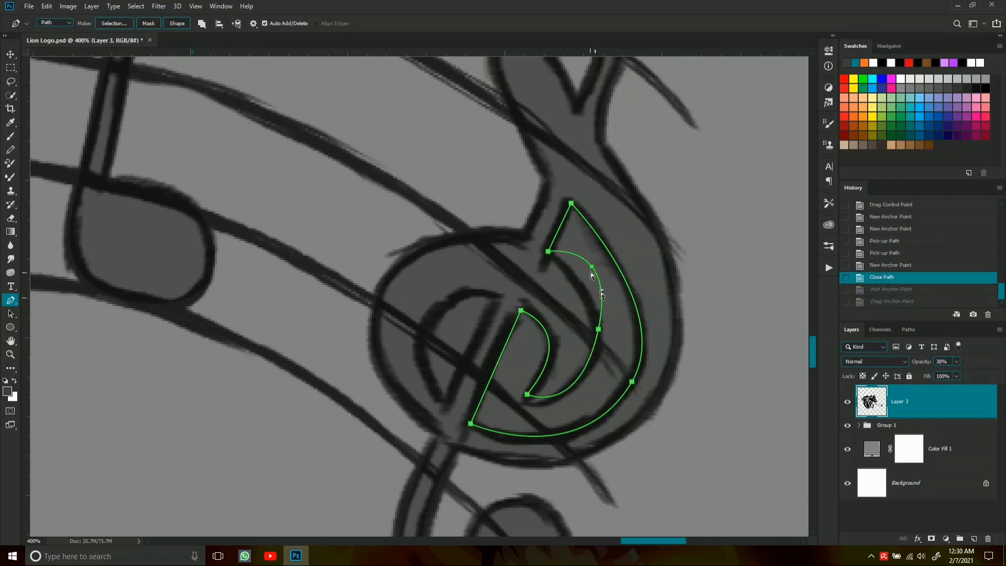
{"action": "left_click", "coordinate": [599, 330]}
{"action": "left_click_drag", "start_coordinate": [599, 330], "coordinate": [599, 334]}
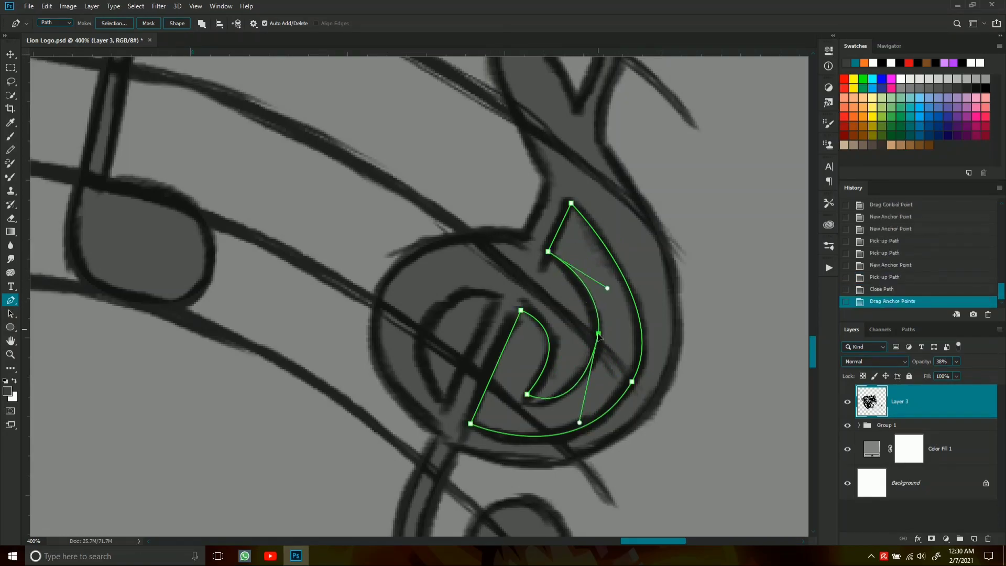
{"action": "right_click", "coordinate": [606, 352]}
{"action": "left_click", "coordinate": [639, 204]}
{"action": "key", "text": "Return"}
{"action": "key", "text": "Delete"}
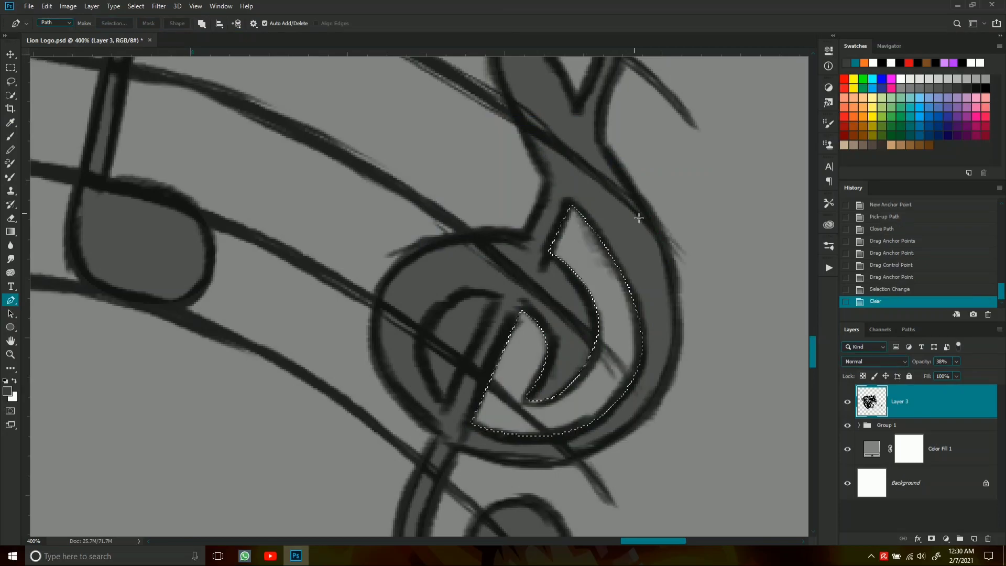
{"action": "key", "text": "ctrl+d"}
- Cut the half-moon opening out of the clef's centre
{"action": "left_click_drag", "start_coordinate": [569, 330], "coordinate": [694, 289]}
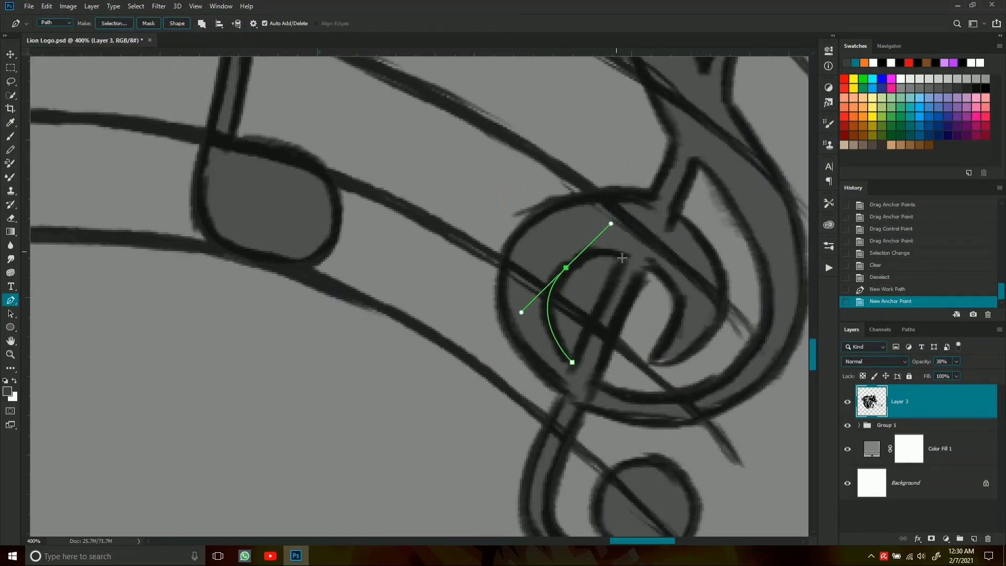
{"action": "left_click", "coordinate": [573, 362]}
{"action": "right_click", "coordinate": [593, 123]}
{"action": "left_click", "coordinate": [624, 169]}
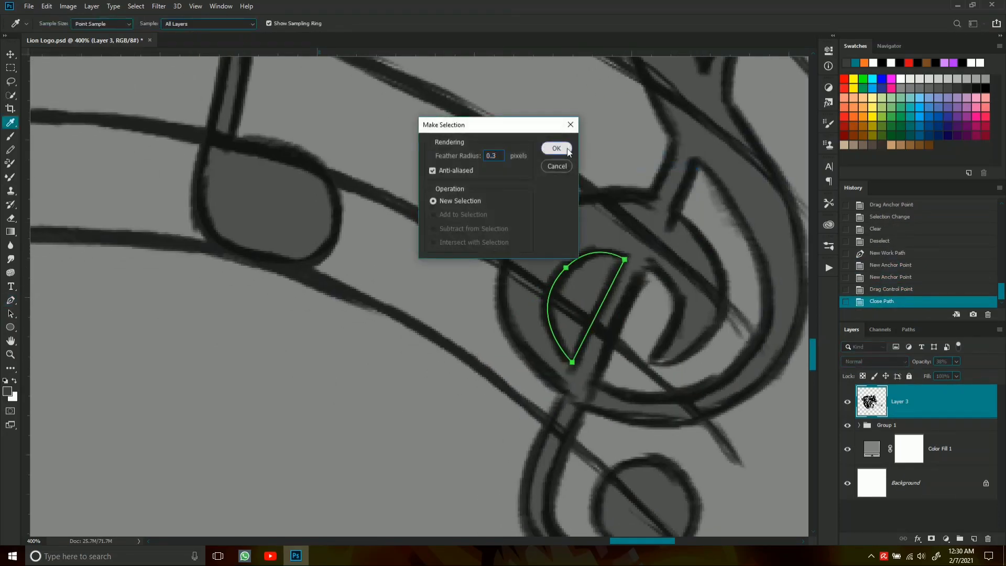
{"action": "key", "text": "Return"}
{"action": "key", "text": "Delete"}
{"action": "key", "text": "ctrl+d"}
- Restore Layer 3 to 100% opacity and hide Group 1 and Color Fill 1
{"action": "key", "text": "ctrl+1"}
{"action": "key", "text": "0"}
{"action": "left_click", "coordinate": [847, 425]}
{"action": "left_click", "coordinate": [848, 448]}
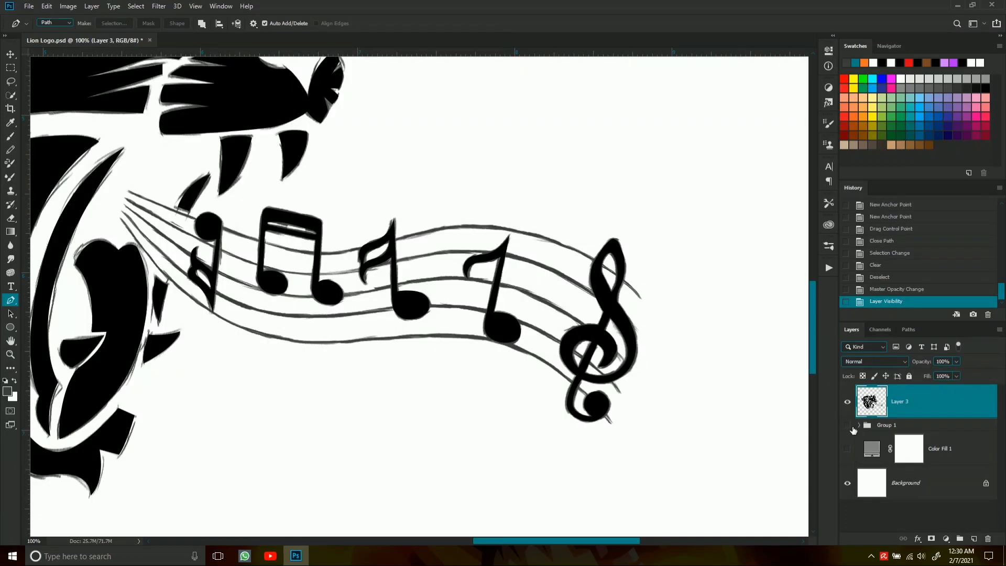
{"action": "left_click_drag", "start_coordinate": [707, 381], "coordinate": [521, 427]}
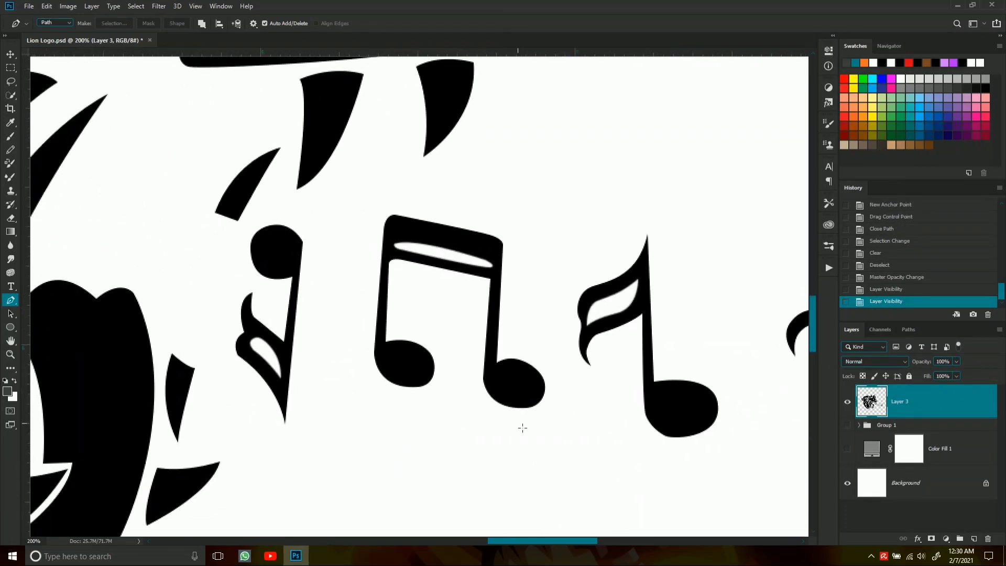
{"action": "key", "text": "ctrl+minus"}
{"action": "mouse_move", "coordinate": [649, 396]}
{"action": "left_mouse_down"}
{"action": "mouse_move", "coordinate": [568, 333]}
{"action": "mouse_move", "coordinate": [620, 334]}
{"action": "left_mouse_up"}
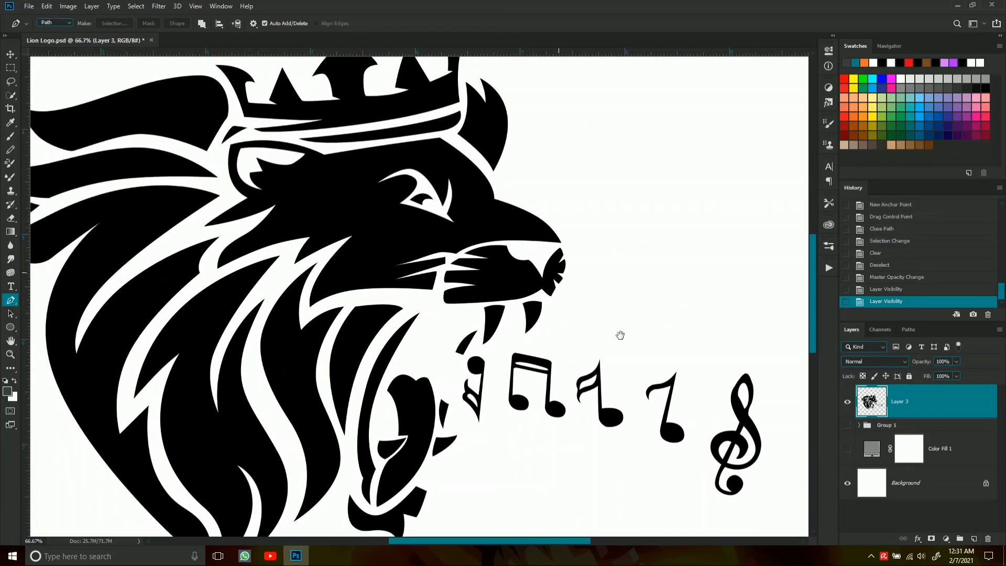
- Fit the document to the window and show Group 1 and Color Fill 1 again
{"action": "key", "text": "ctrl+0"}
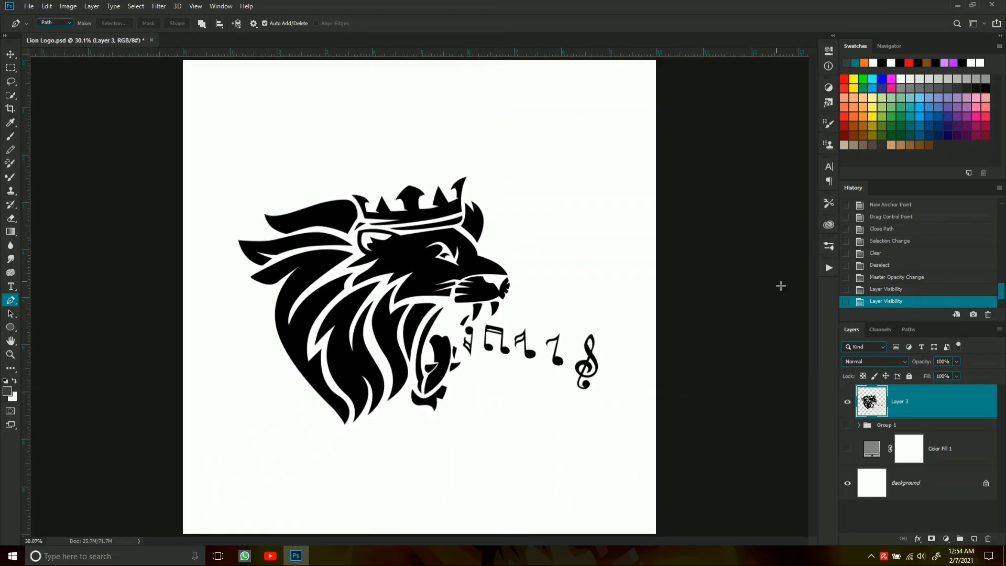
{"action": "left_click", "coordinate": [848, 425]}
{"action": "left_click", "coordinate": [848, 449]}
{"action": "scroll", "coordinate": [529, 329], "scroll_direction": "up", "scroll_amount": 8}
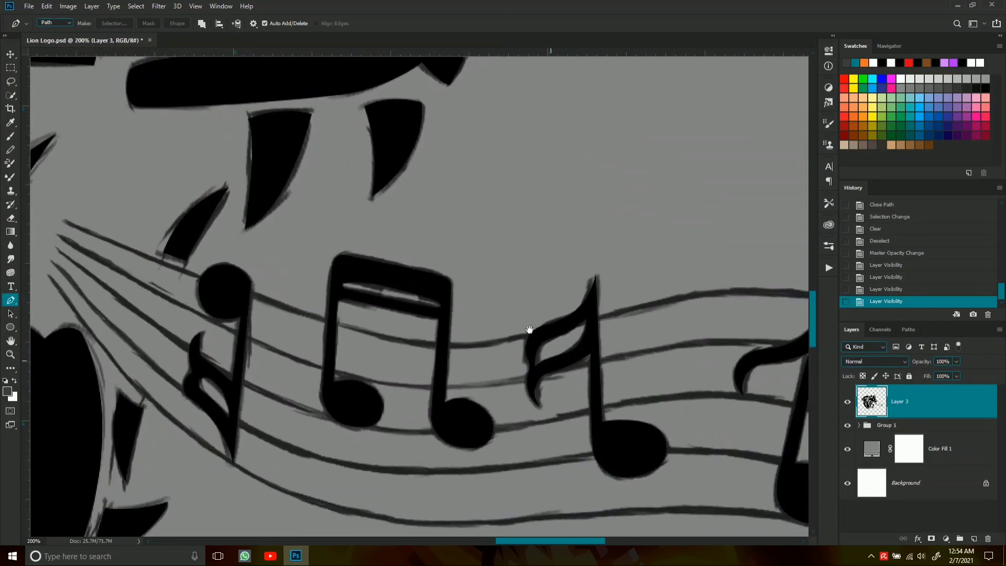
{"action": "left_click_drag", "start_coordinate": [529, 329], "coordinate": [636, 327]}
- Draw a curved Pen path along the top staff line up to the treble clef
{"action": "left_click", "coordinate": [179, 222]}
{"action": "left_click_drag", "start_coordinate": [343, 319], "coordinate": [307, 303]}
{"action": "mouse_move", "coordinate": [553, 329]}
{"action": "left_mouse_down"}
{"action": "mouse_move", "coordinate": [652, 315]}
{"action": "mouse_move", "coordinate": [533, 325]}
{"action": "left_mouse_up"}
{"action": "left_click_drag", "start_coordinate": [696, 355], "coordinate": [430, 272]}
{"action": "left_click", "coordinate": [590, 390]}
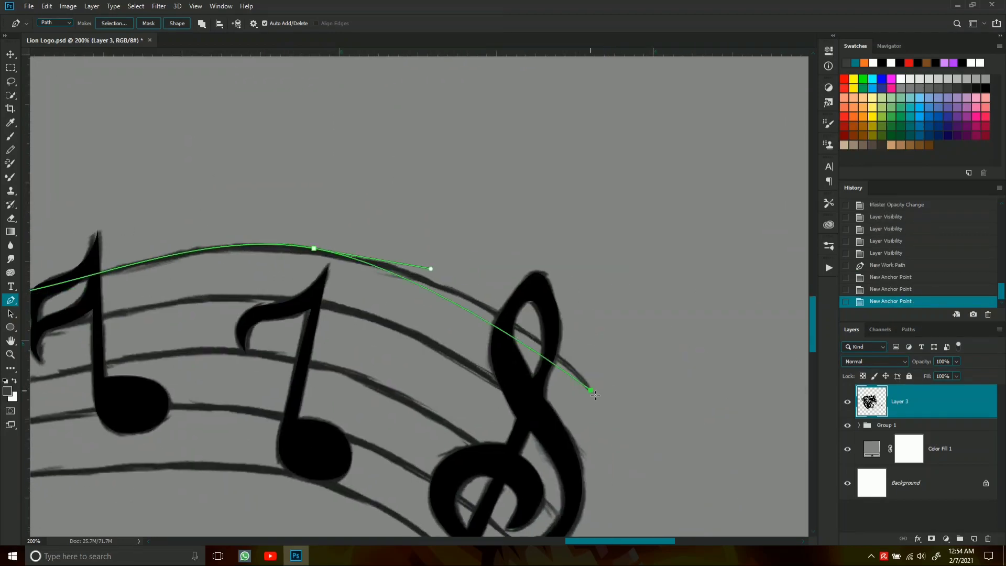
{"action": "left_click_drag", "start_coordinate": [501, 285], "coordinate": [503, 279]}
{"action": "left_click_drag", "start_coordinate": [503, 279], "coordinate": [743, 399]}
- Set the brush to a 7 px Hard Round tip for stroking
{"action": "right_click", "coordinate": [317, 272]}
{"action": "left_click", "coordinate": [360, 339]}
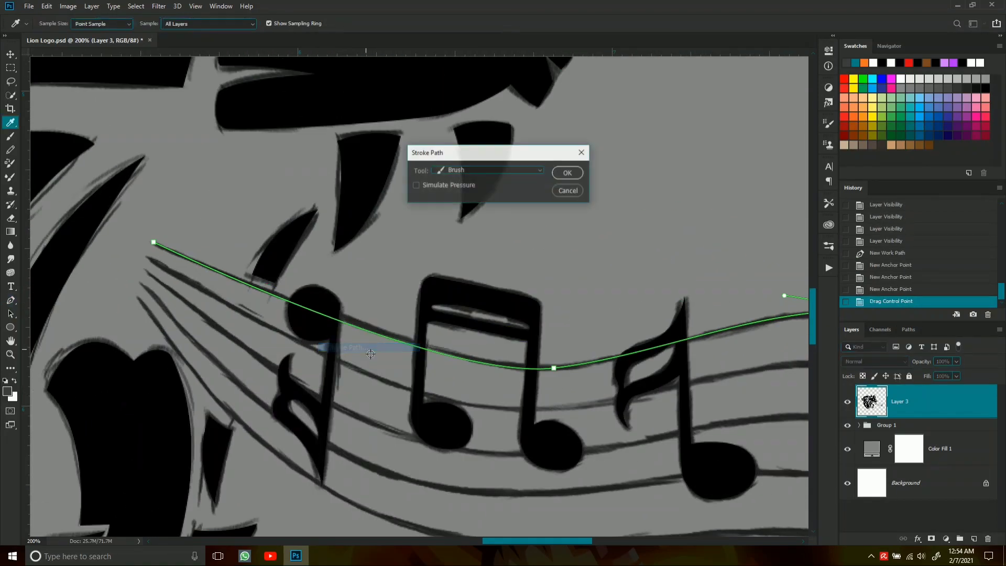
{"action": "key", "text": "Escape"}
{"action": "key", "text": "b"}
{"action": "right_click", "coordinate": [529, 257]}
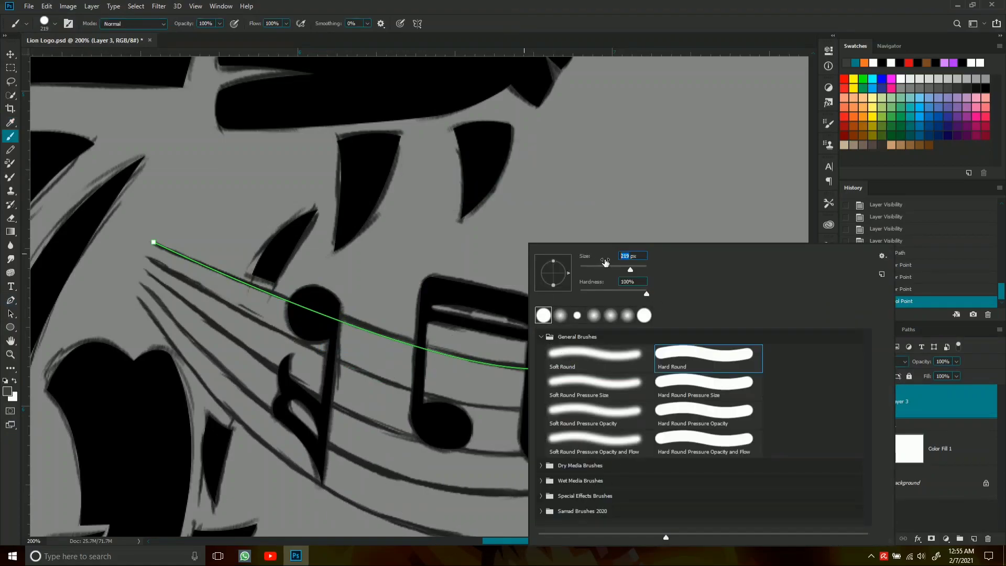
{"action": "key", "text": "Escape"}
{"action": "right_click", "coordinate": [377, 258]}
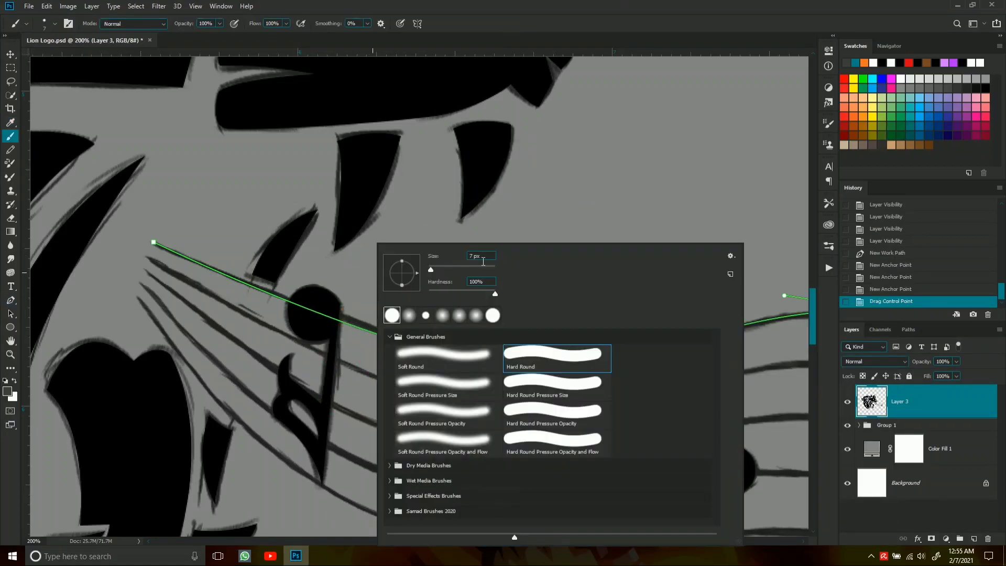
{"action": "key", "text": "Escape"}
- Stroke the top staff path with the brush, checking it against the hidden grey backdrop
{"action": "right_click", "coordinate": [379, 268]}
{"action": "left_click", "coordinate": [414, 338]}
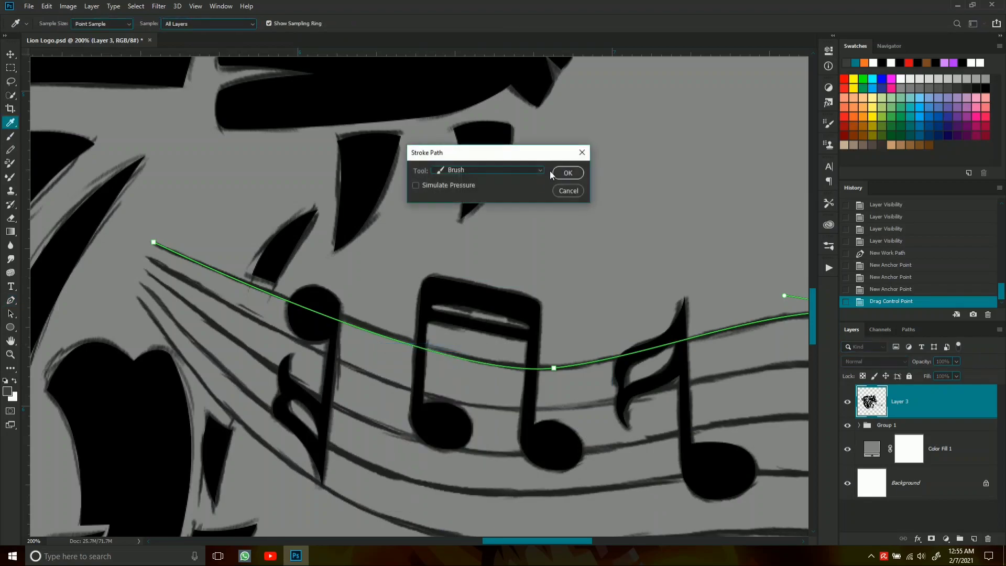
{"action": "left_click", "coordinate": [567, 172]}
{"action": "key", "text": "ctrl+z"}
{"action": "left_click", "coordinate": [567, 172]}
{"action": "key", "text": "Delete"}
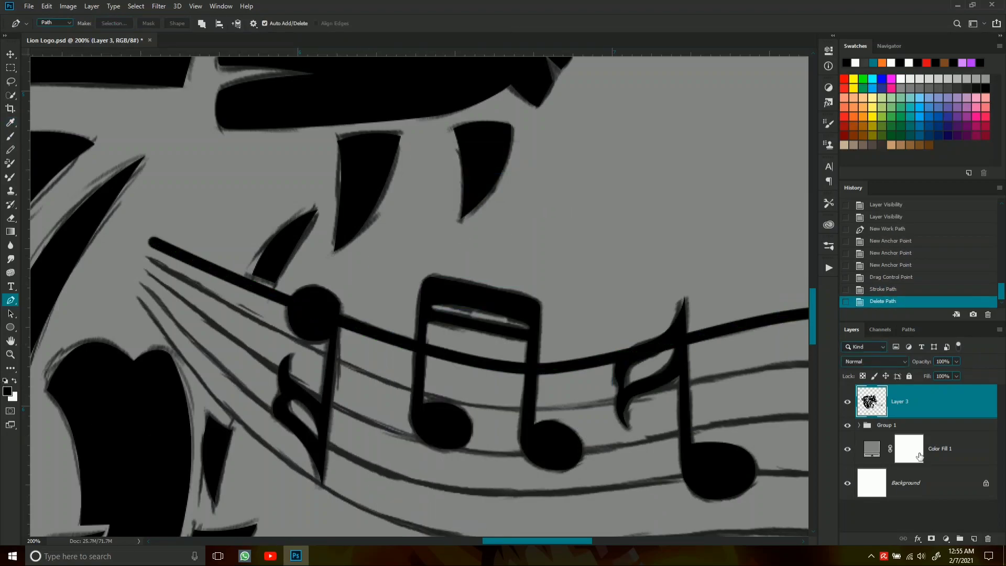
{"action": "left_click", "coordinate": [847, 449]}
{"action": "key", "text": "ctrl+z"}
{"action": "key", "text": "ctrl+z"}
{"action": "key", "text": "ctrl+z"}
{"action": "left_click", "coordinate": [848, 448]}
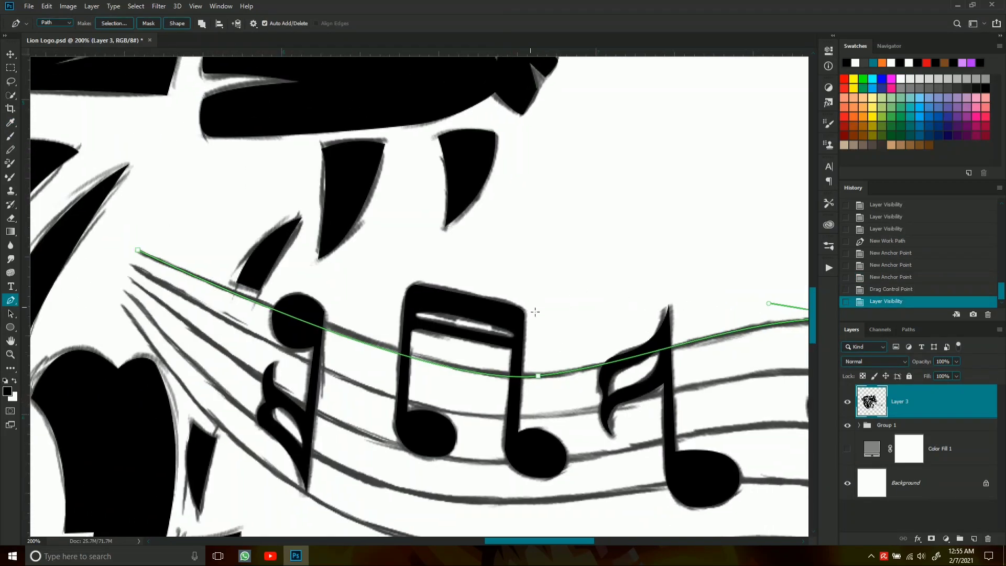
- Restroke the top staff line as a 7 px black line and delete its work path
{"action": "key", "text": "b"}
{"action": "right_click", "coordinate": [535, 312]}
{"action": "key", "text": "p"}
{"action": "right_click", "coordinate": [474, 249]}
{"action": "left_click", "coordinate": [503, 391]}
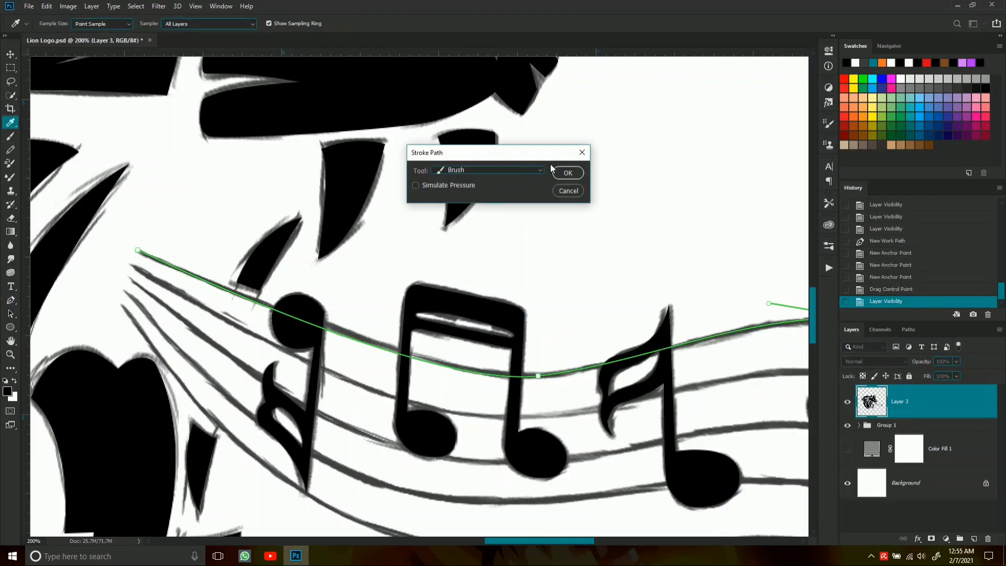
{"action": "left_click", "coordinate": [568, 172]}
{"action": "key", "text": "Delete"}
{"action": "left_click", "coordinate": [848, 425]}
{"action": "left_click_drag", "start_coordinate": [537, 412], "coordinate": [604, 409]}
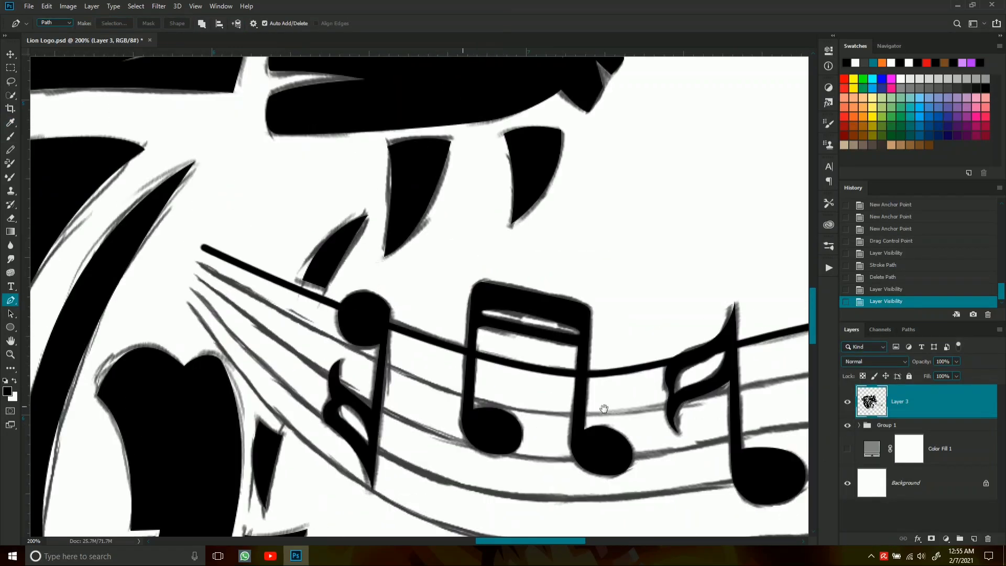
- Trace the second staff line, stroke it black and delete its path
{"action": "left_click", "coordinate": [847, 449]}
{"action": "left_click_drag", "start_coordinate": [175, 386], "coordinate": [289, 365]}
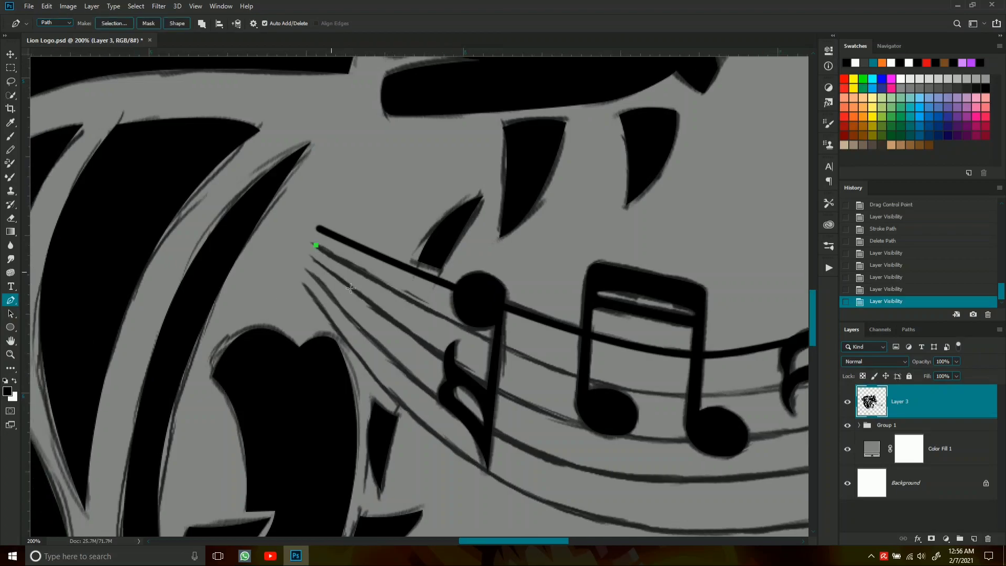
{"action": "left_click_drag", "start_coordinate": [351, 288], "coordinate": [36, 235]}
{"action": "mouse_move", "coordinate": [471, 332]}
{"action": "left_mouse_down"}
{"action": "mouse_move", "coordinate": [703, 269]}
{"action": "mouse_move", "coordinate": [569, 251]}
{"action": "left_mouse_up"}
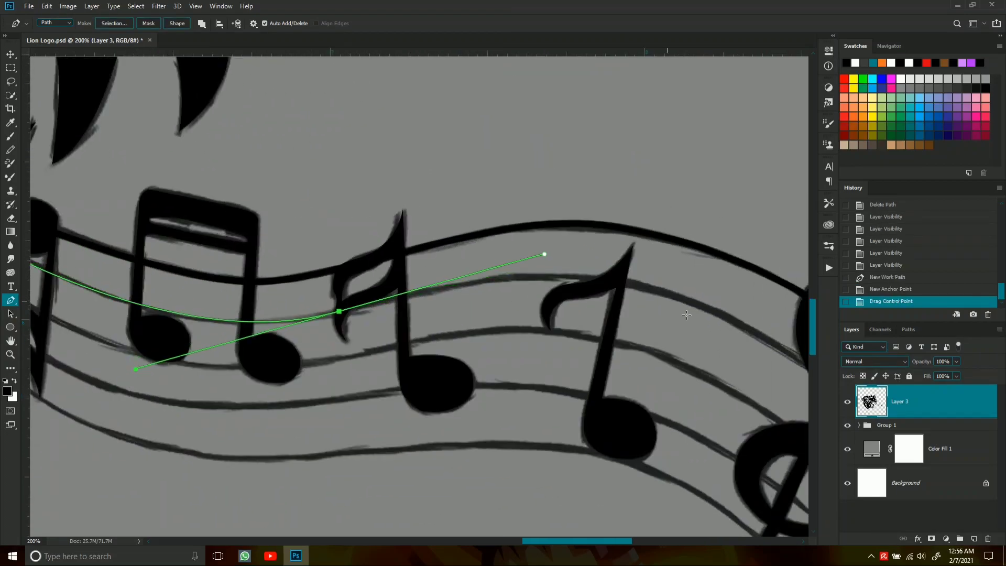
{"action": "left_click_drag", "start_coordinate": [686, 315], "coordinate": [512, 282]}
{"action": "mouse_move", "coordinate": [716, 392]}
{"action": "left_mouse_down"}
{"action": "mouse_move", "coordinate": [423, 382]}
{"action": "mouse_move", "coordinate": [557, 386]}
{"action": "mouse_move", "coordinate": [705, 512]}
{"action": "left_mouse_up"}
{"action": "left_click_drag", "start_coordinate": [413, 247], "coordinate": [404, 233]}
{"action": "left_click_drag", "start_coordinate": [315, 188], "coordinate": [488, 243]}
{"action": "right_click", "coordinate": [426, 64]}
{"action": "left_click", "coordinate": [450, 147]}
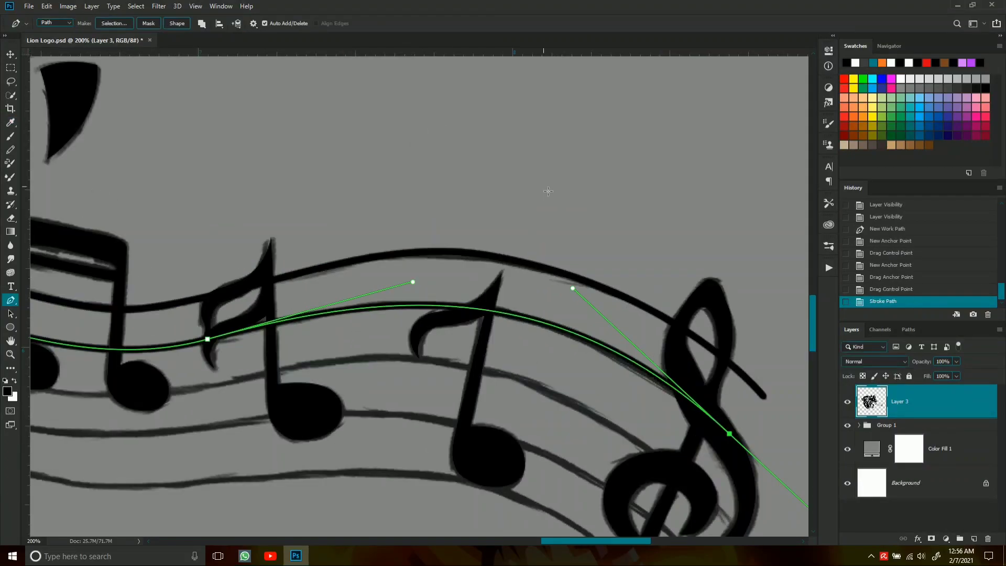
{"action": "key", "text": "Delete"}
- Trace and stroke the third staff line toward the treble clef, then remove its path
{"action": "mouse_move", "coordinate": [367, 262]}
{"action": "left_mouse_down"}
{"action": "mouse_move", "coordinate": [538, 235]}
{"action": "mouse_move", "coordinate": [471, 150]}
{"action": "mouse_move", "coordinate": [516, 194]}
{"action": "left_mouse_up"}
{"action": "left_click_drag", "start_coordinate": [148, 305], "coordinate": [257, 334]}
{"action": "left_click_drag", "start_coordinate": [509, 287], "coordinate": [619, 260]}
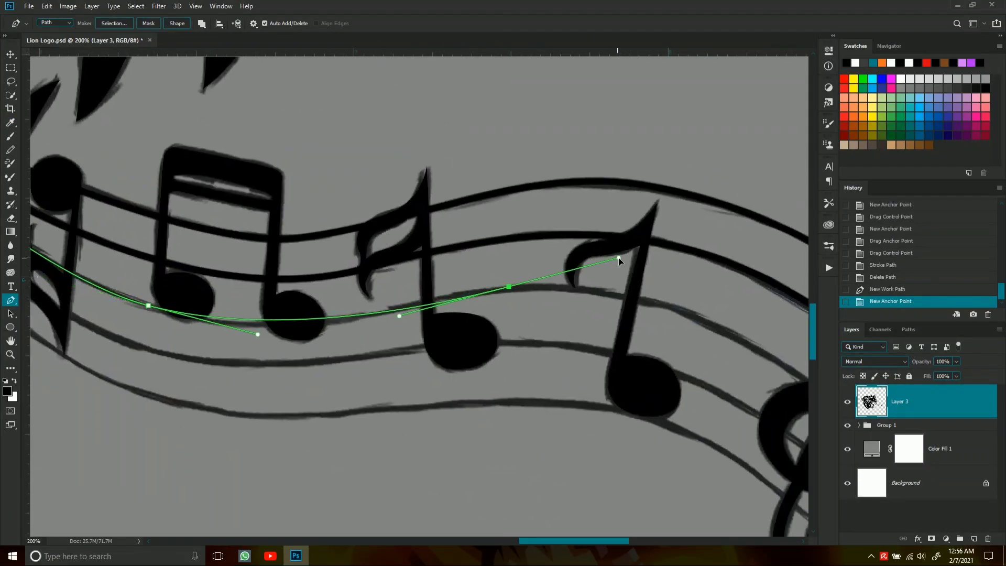
{"action": "left_click_drag", "start_coordinate": [254, 336], "coordinate": [78, 303]}
{"action": "left_click_drag", "start_coordinate": [715, 428], "coordinate": [786, 472]}
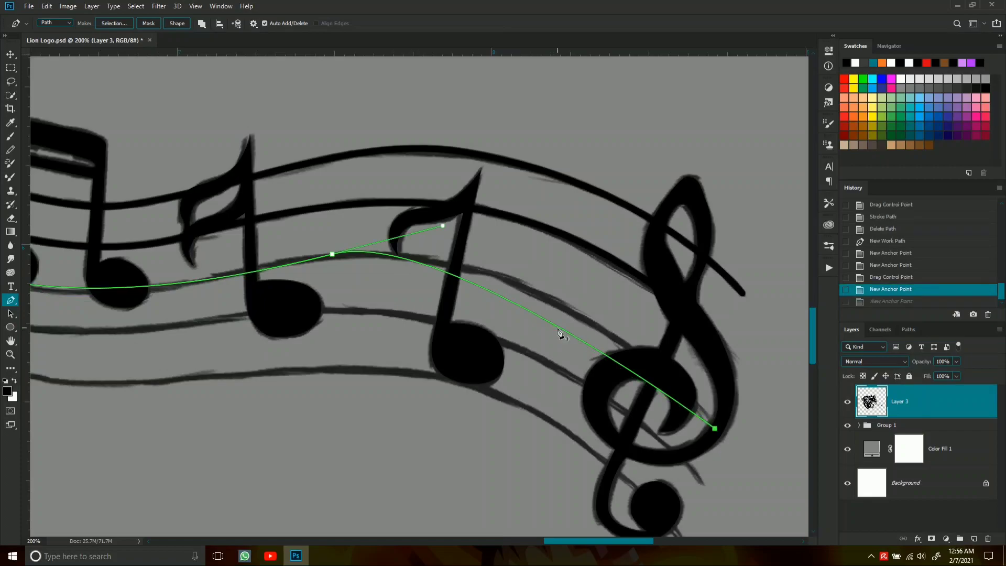
{"action": "left_click", "coordinate": [575, 312]}
{"action": "right_click", "coordinate": [198, 303]}
{"action": "left_click", "coordinate": [225, 373]}
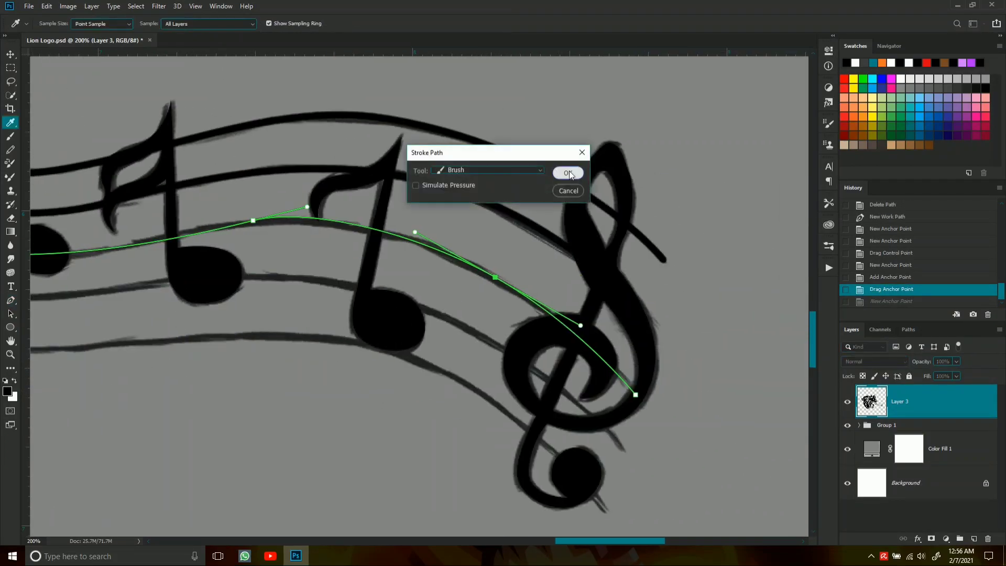
{"action": "left_click", "coordinate": [568, 171]}
{"action": "right_click", "coordinate": [536, 119]}
{"action": "left_click", "coordinate": [563, 132]}
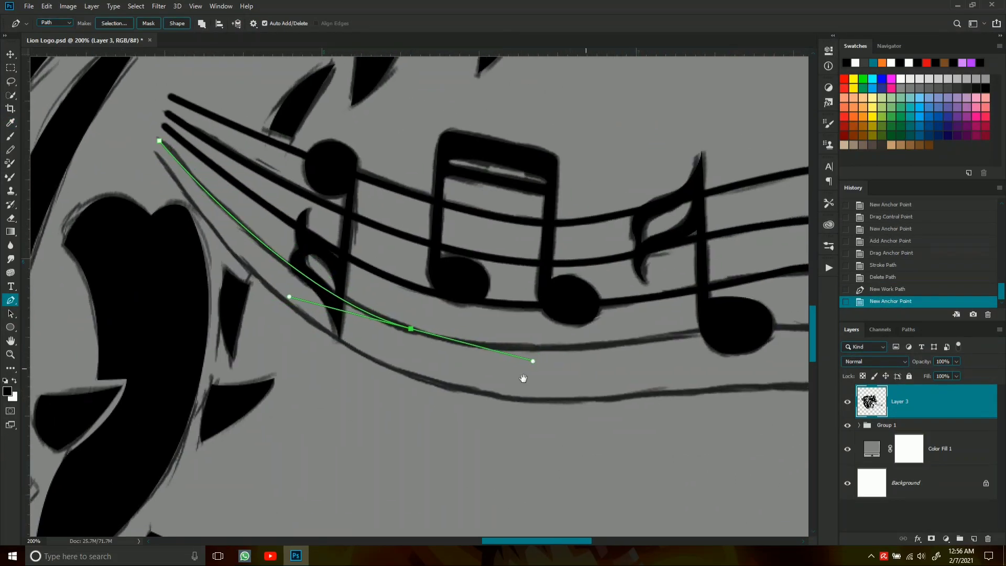
- Trace and stroke the fourth staff line, then delete its path
{"action": "left_click_drag", "start_coordinate": [396, 344], "coordinate": [471, 351]}
{"action": "left_click", "coordinate": [710, 508]}
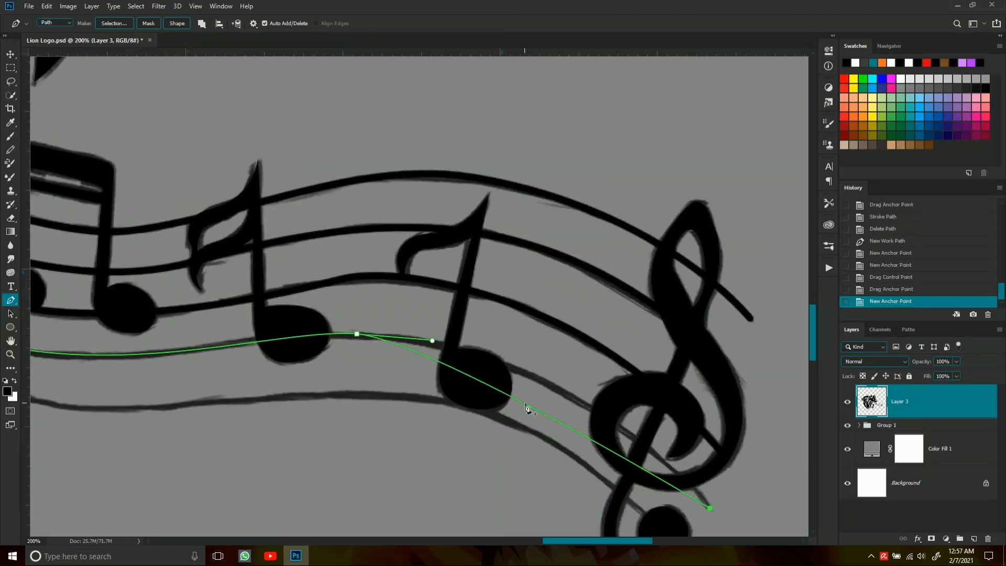
{"action": "left_click", "coordinate": [543, 378]}
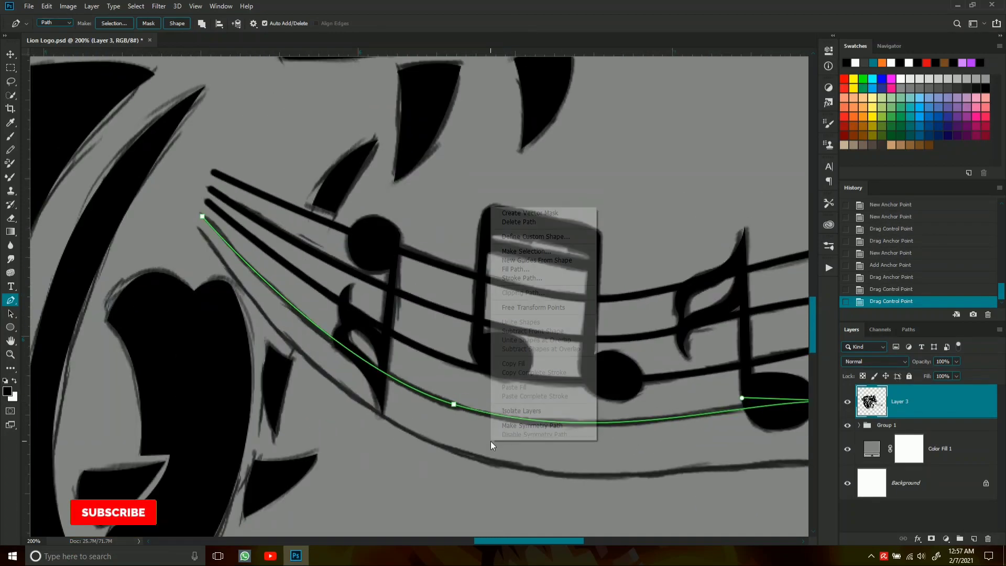
{"action": "right_click", "coordinate": [571, 176]}
{"action": "left_click", "coordinate": [586, 189]}
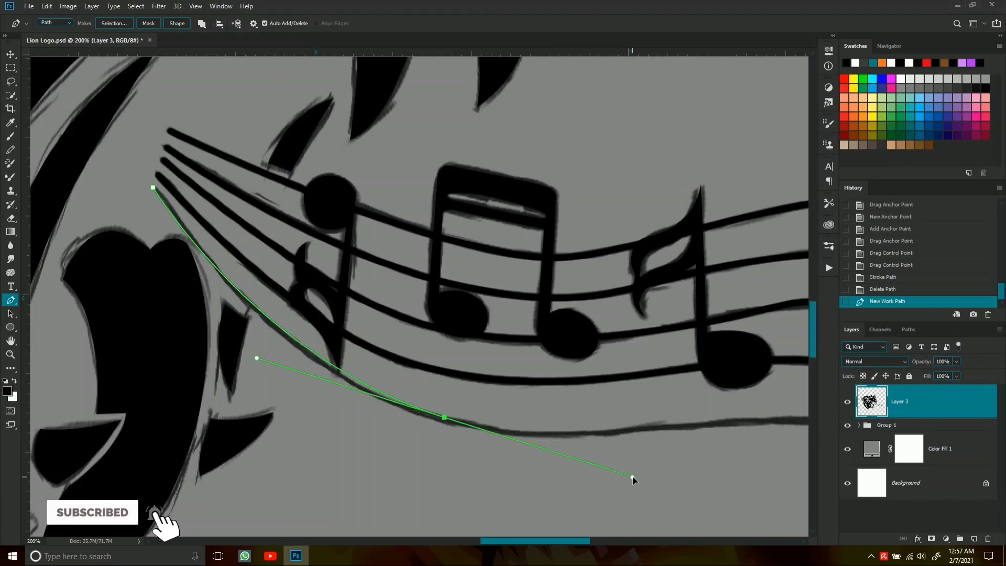
- Trace the bottom staff line, stroke it black and delete the path
{"action": "left_click_drag", "start_coordinate": [523, 403], "coordinate": [555, 402]}
{"action": "mouse_move", "coordinate": [616, 431]}
{"action": "left_mouse_down"}
{"action": "mouse_move", "coordinate": [631, 424]}
{"action": "mouse_move", "coordinate": [309, 257]}
{"action": "mouse_move", "coordinate": [603, 446]}
{"action": "left_mouse_up"}
{"action": "left_click_drag", "start_coordinate": [262, 442], "coordinate": [627, 443]}
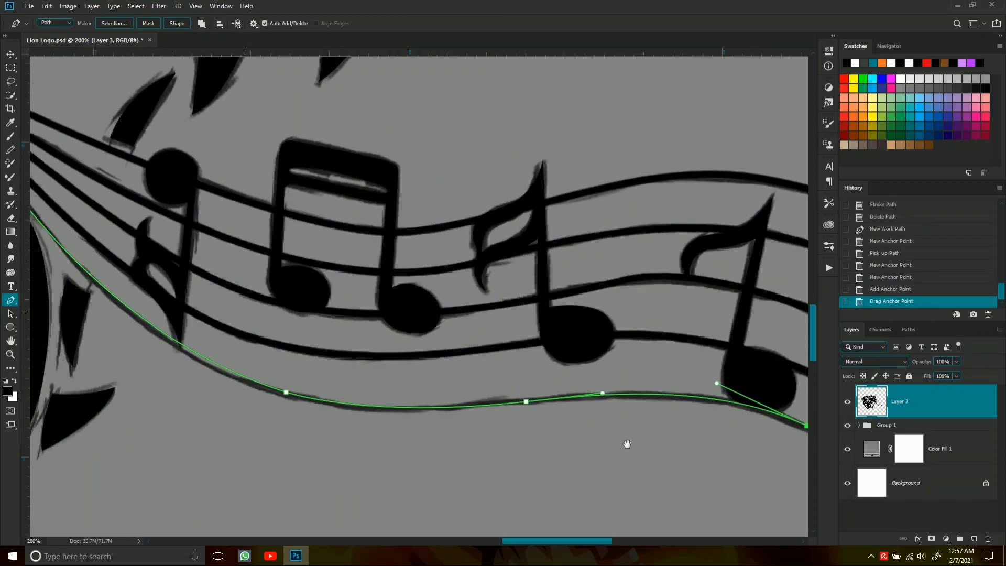
{"action": "key", "text": "ctrl+z"}
{"action": "right_click", "coordinate": [428, 240]}
{"action": "left_click", "coordinate": [483, 310]}
{"action": "key", "text": "Return"}
{"action": "key", "text": "BackSpace"}
- Hide Group 1 and Color Fill 1 to show the finished logo on white
{"action": "left_click", "coordinate": [848, 425]}
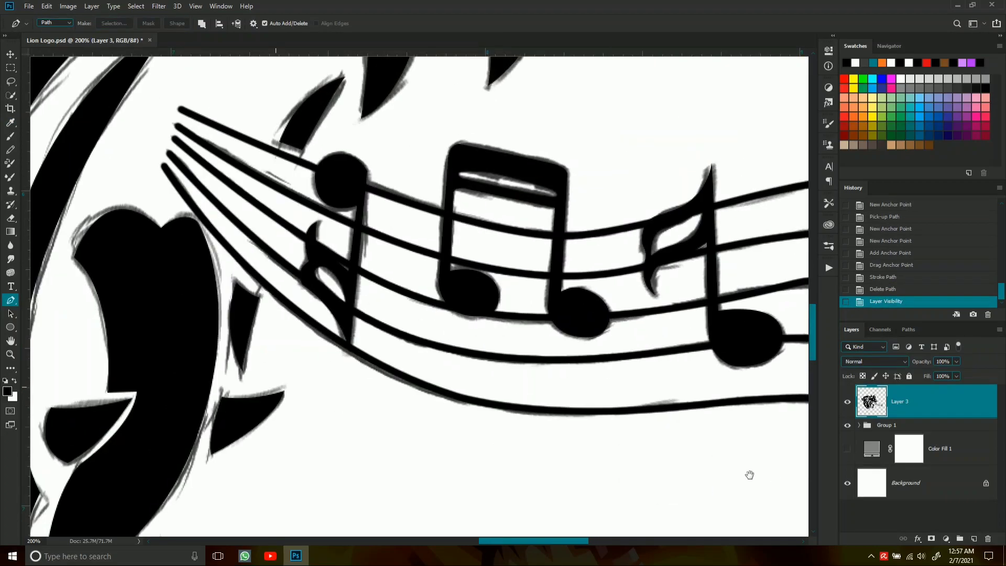
{"action": "left_click", "coordinate": [847, 449]}
{"action": "scroll", "coordinate": [658, 451], "scroll_direction": "down", "scroll_amount": 3}
{"action": "scroll", "coordinate": [663, 454], "scroll_direction": "down", "scroll_amount": 3}
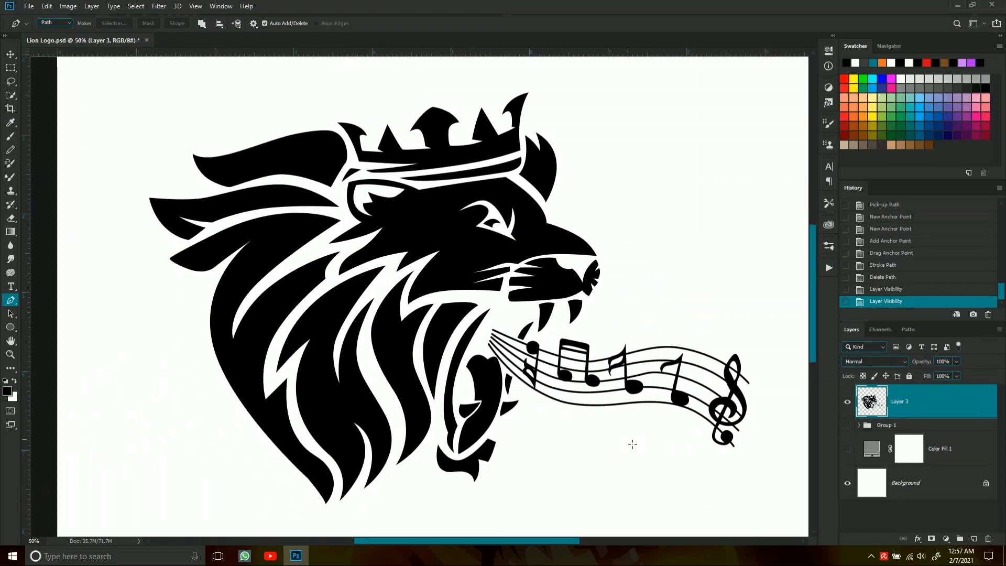
- Duplicate the lion artwork layer and convert the copy to a smart object
{"action": "key", "text": "v"}
{"action": "key", "text": "ctrl+j"}
{"action": "right_click", "coordinate": [923, 402]}
{"action": "left_click", "coordinate": [839, 248]}
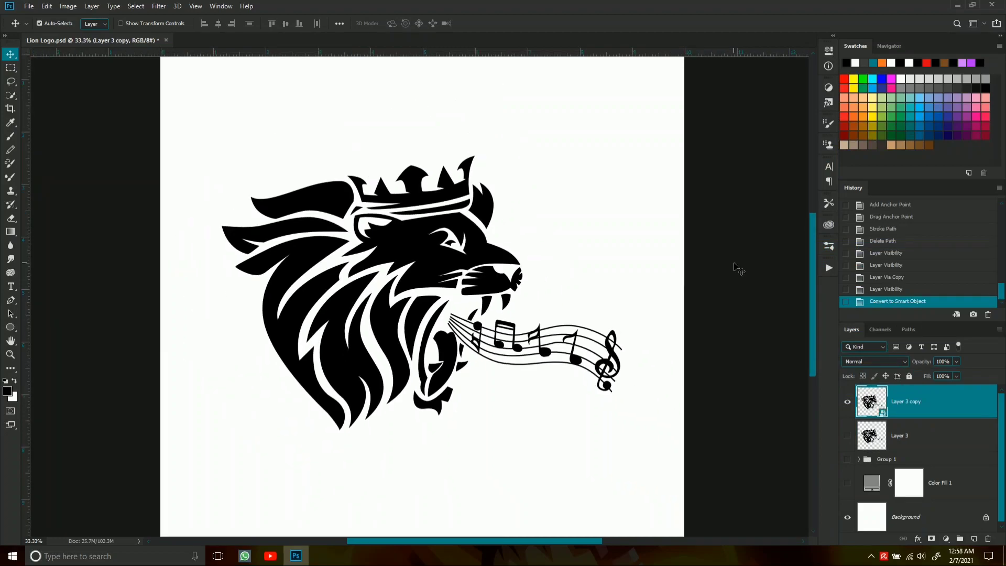
- Shrink the lion smart object and centre it horizontally and vertically on the canvas
{"action": "key", "text": "ctrl+t"}
{"action": "key", "text": "ctrl+minus"}
{"action": "left_click_drag", "start_coordinate": [566, 376], "coordinate": [546, 367]}
{"action": "left_click_drag", "start_coordinate": [419, 294], "coordinate": [435, 272]}
{"action": "key", "text": "Return"}
{"action": "left_click", "coordinate": [915, 517], "text": "ctrl"}
{"action": "left_click", "coordinate": [219, 24]}
{"action": "left_click", "coordinate": [285, 23]}
{"action": "left_click", "coordinate": [914, 401]}
{"action": "key", "text": "ctrl+plus"}
- Show the grey Color Fill 1 background and add a gradient fill layer above the lion
{"action": "left_click", "coordinate": [946, 539]}
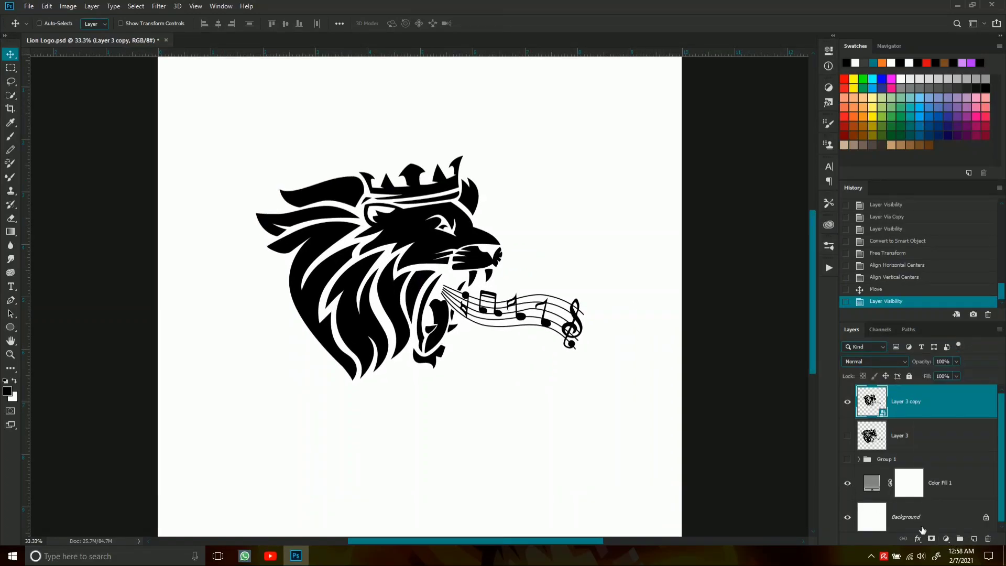
{"action": "left_click", "coordinate": [847, 483]}
{"action": "left_click", "coordinate": [946, 538]}
{"action": "left_click", "coordinate": [942, 362]}
- Clip the new gradient fill to the lion copy and try an orange-yellow gradient preset
{"action": "left_click", "coordinate": [739, 288]}
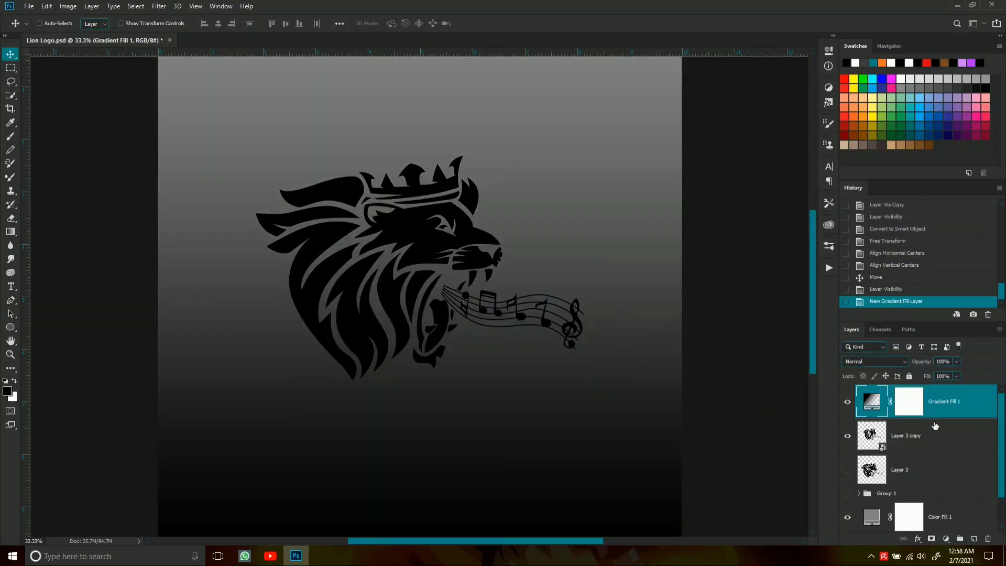
{"action": "left_click", "coordinate": [910, 417], "text": "alt"}
{"action": "double_click", "coordinate": [889, 402]}
{"action": "left_click", "coordinate": [695, 290]}
{"action": "scroll", "coordinate": [702, 346], "scroll_direction": "down", "scroll_amount": 3}
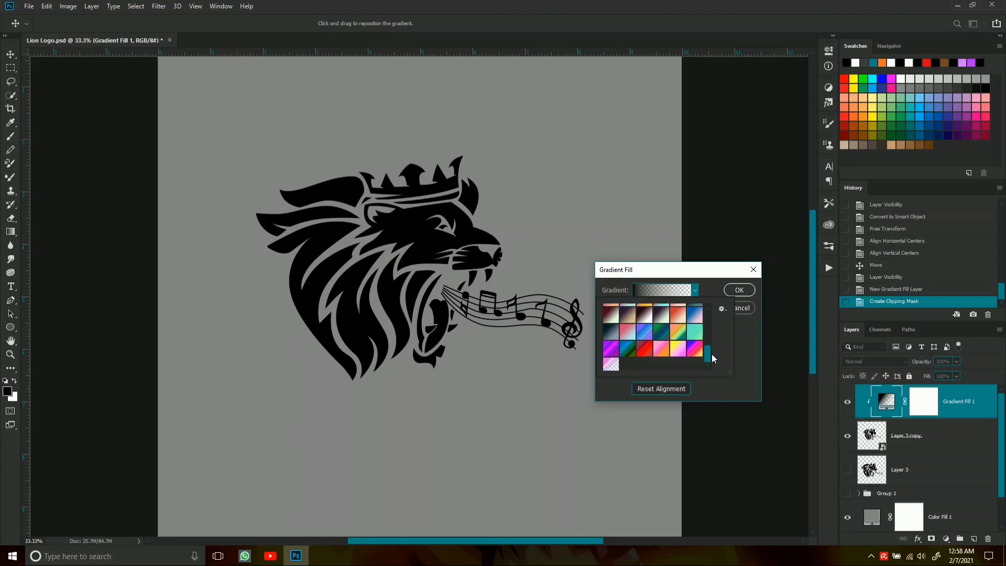
{"action": "left_click", "coordinate": [684, 357]}
{"action": "scroll", "coordinate": [711, 326], "scroll_direction": "up", "scroll_amount": 3}
{"action": "left_click", "coordinate": [633, 333]}
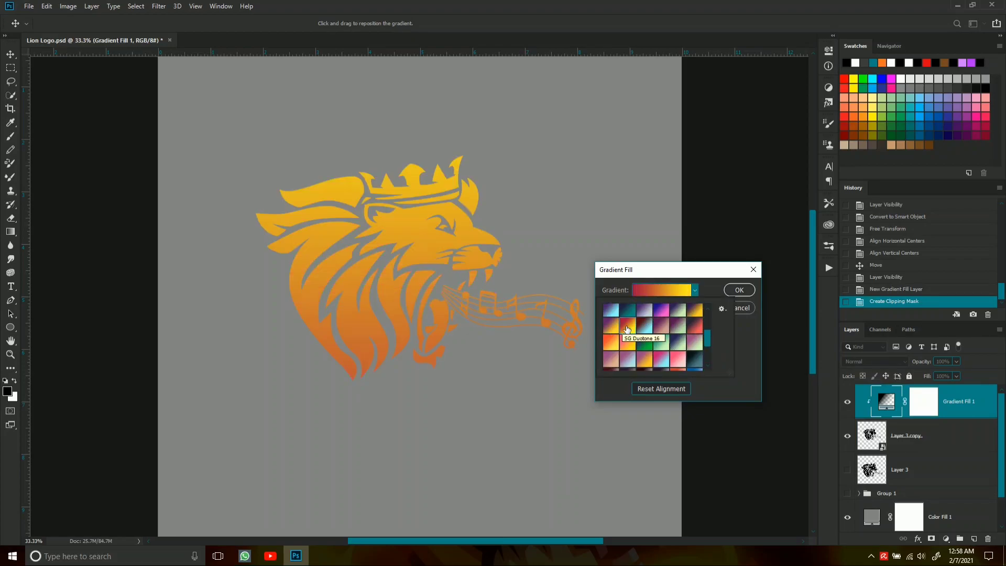
- Edit the gradient to dark gold at both ends with a bright yellow stop at 50%
{"action": "left_click", "coordinate": [663, 290]}
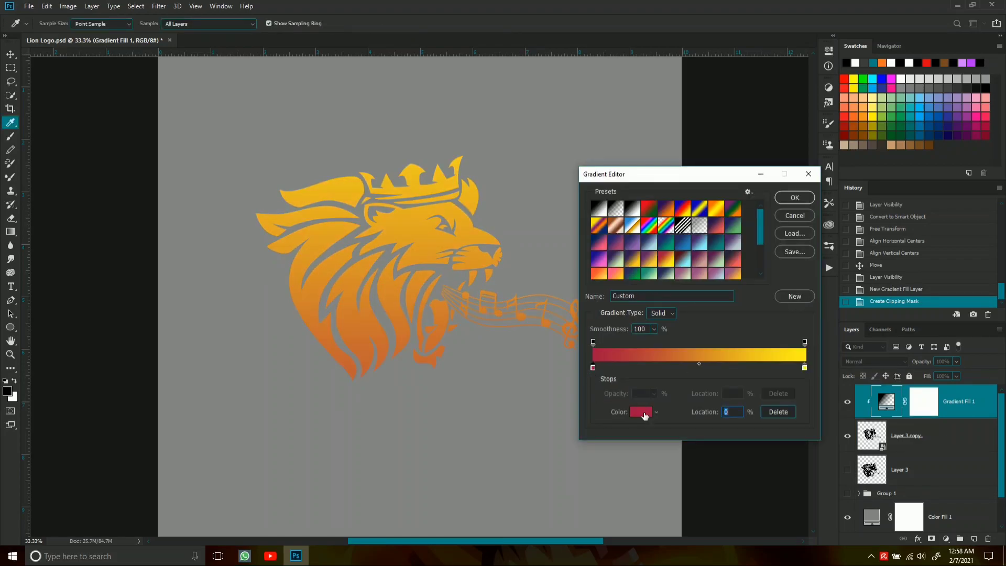
{"action": "left_click", "coordinate": [641, 412]}
{"action": "left_click_drag", "start_coordinate": [654, 218], "coordinate": [655, 322]}
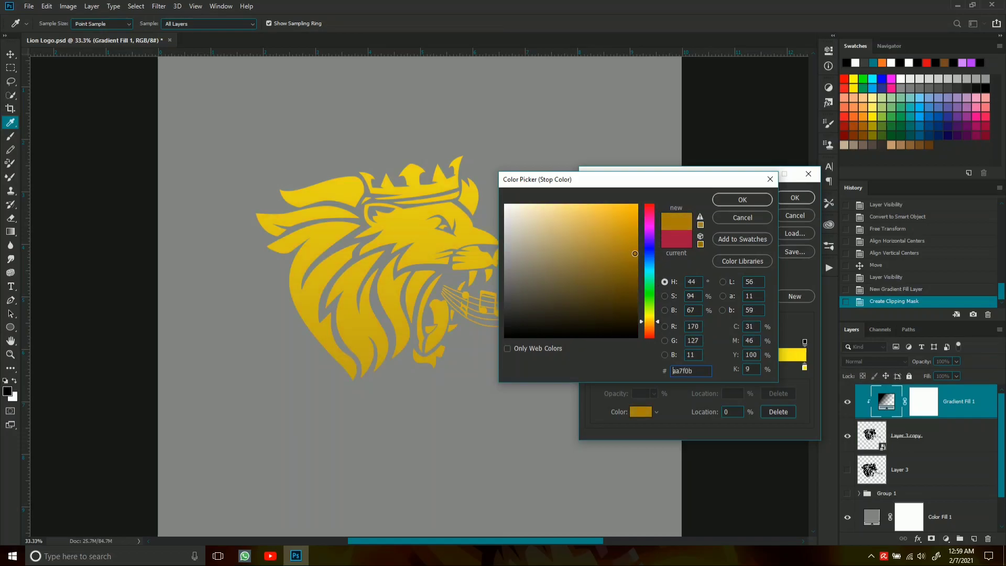
{"action": "key", "text": "Return"}
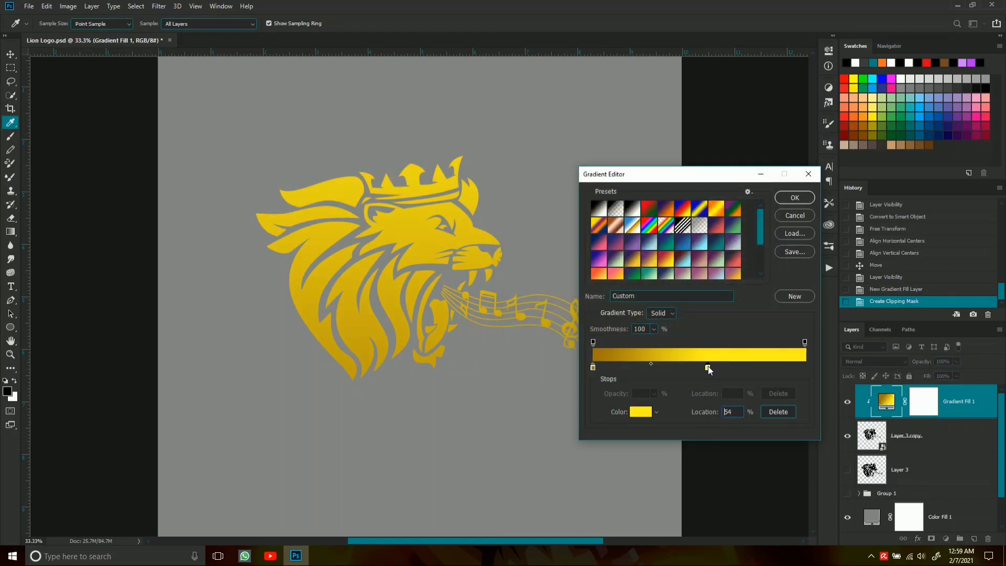
{"action": "left_click", "coordinate": [805, 367]}
{"action": "left_click", "coordinate": [640, 412]}
{"action": "left_click", "coordinate": [748, 203]}
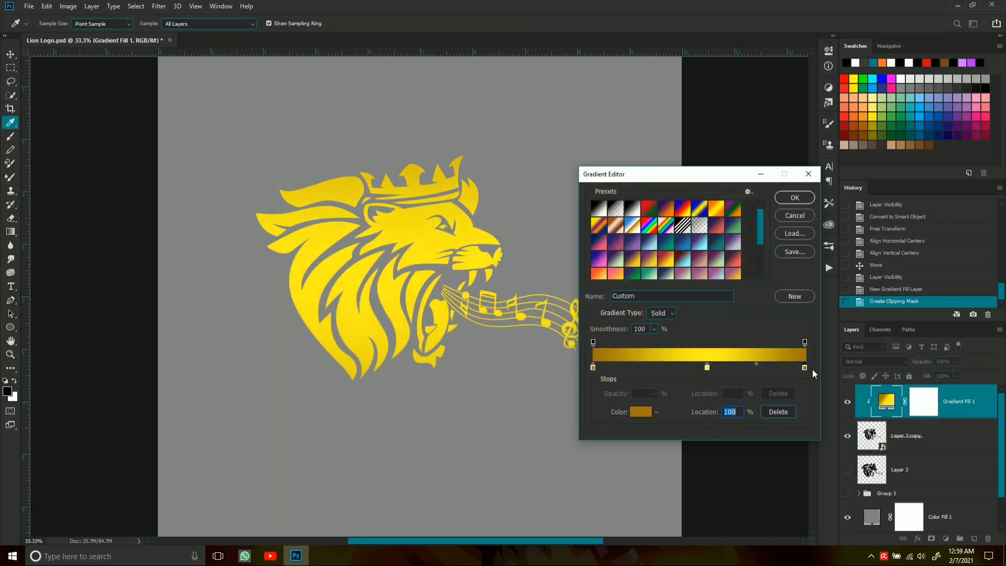
{"action": "mouse_move", "coordinate": [704, 368]}
{"action": "left_mouse_down"}
{"action": "mouse_move", "coordinate": [654, 359]}
{"action": "mouse_move", "coordinate": [676, 326]}
{"action": "left_mouse_up"}
{"action": "left_click", "coordinate": [794, 197]}
- Set the gradient angle to -90°, shrink its scale to 45%, and position it over the lion's head
{"action": "type", "text": "-90"}
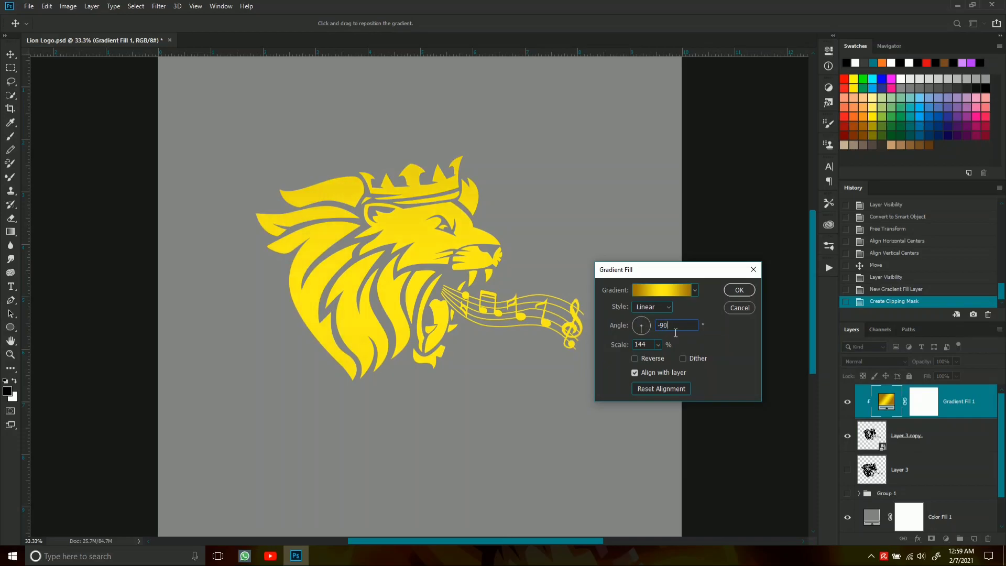
{"action": "left_click", "coordinate": [658, 345]}
{"action": "left_click_drag", "start_coordinate": [667, 356], "coordinate": [652, 357]}
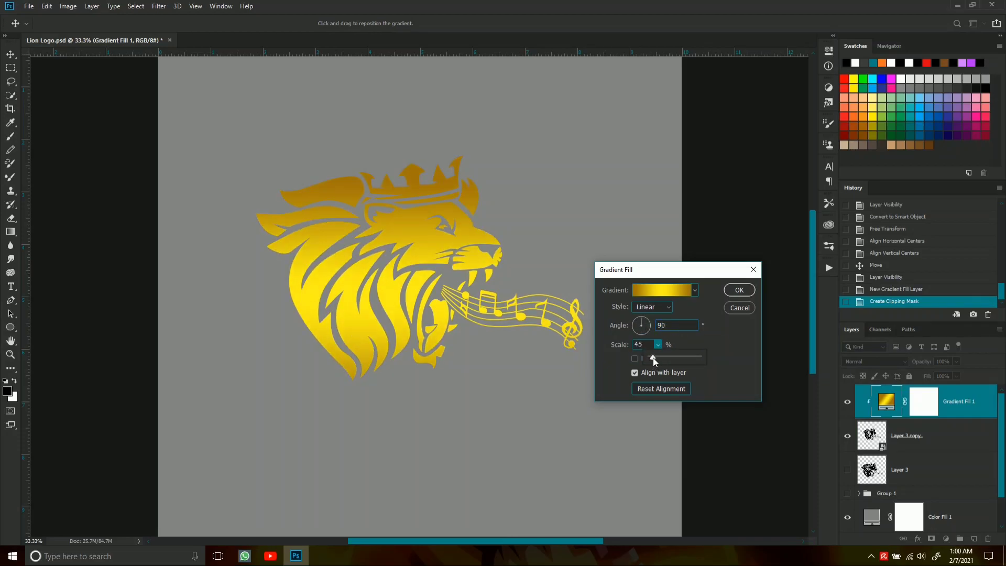
{"action": "left_click", "coordinate": [666, 290]}
{"action": "left_click", "coordinate": [700, 367]}
{"action": "left_click", "coordinate": [795, 197]}
{"action": "left_click_drag", "start_coordinate": [390, 238], "coordinate": [445, 235]}
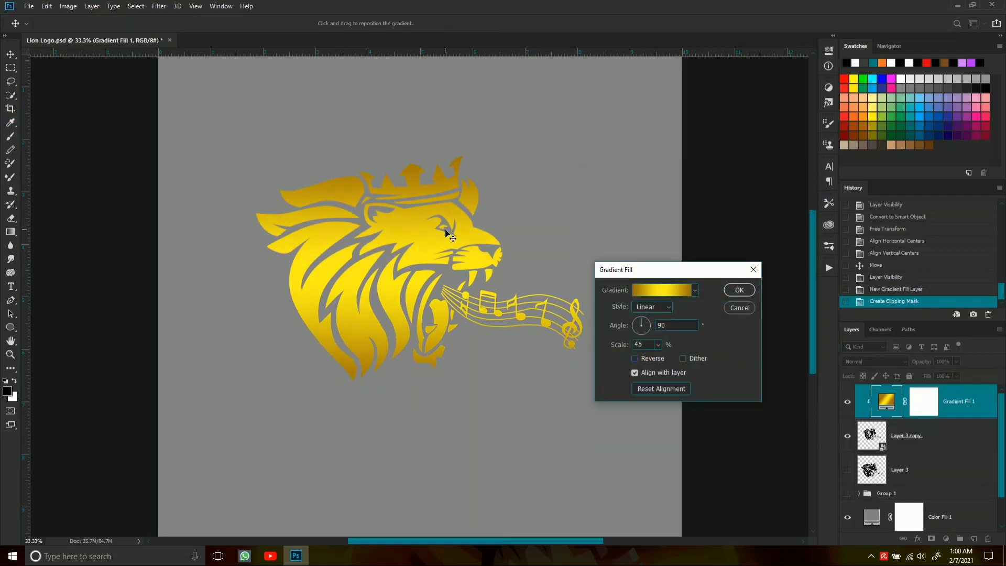
- Refine the gradient midpoints and the middle yellow stop, then apply the gradient fill
{"action": "left_click", "coordinate": [691, 292]}
{"action": "left_click", "coordinate": [700, 368]}
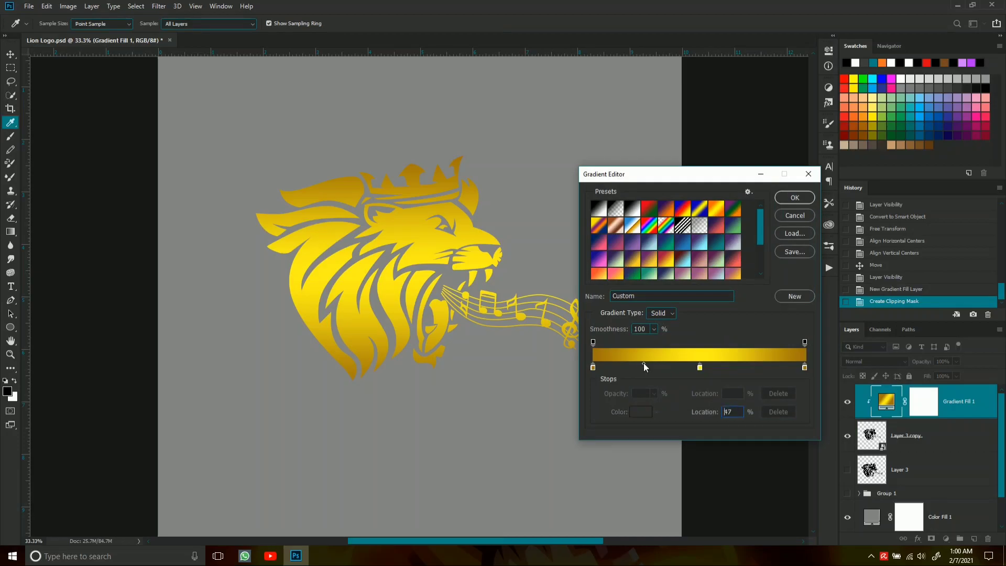
{"action": "left_click_drag", "start_coordinate": [643, 363], "coordinate": [638, 364]}
{"action": "left_click", "coordinate": [700, 367]}
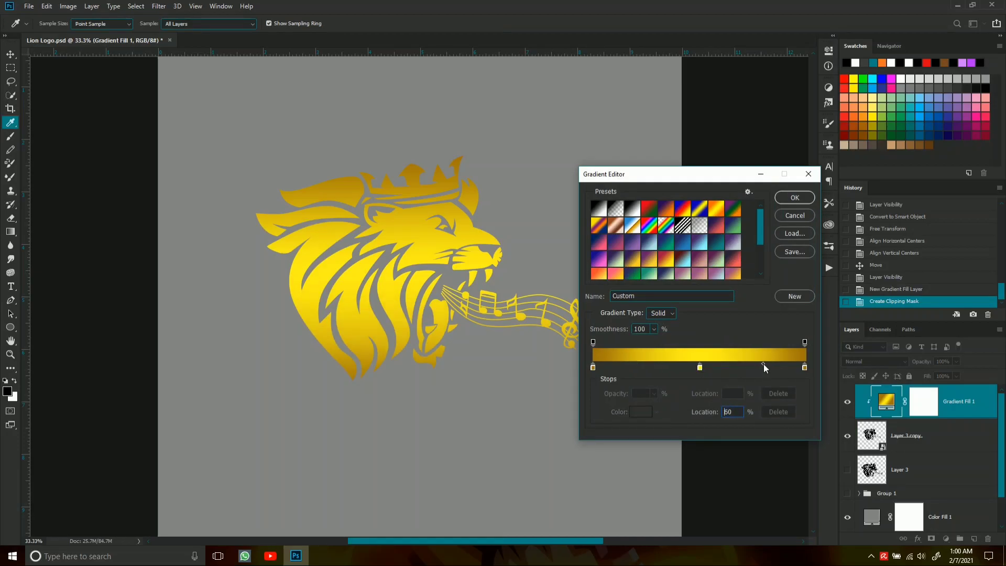
{"action": "left_click_drag", "start_coordinate": [764, 364], "coordinate": [770, 367]}
{"action": "key", "text": "Return"}
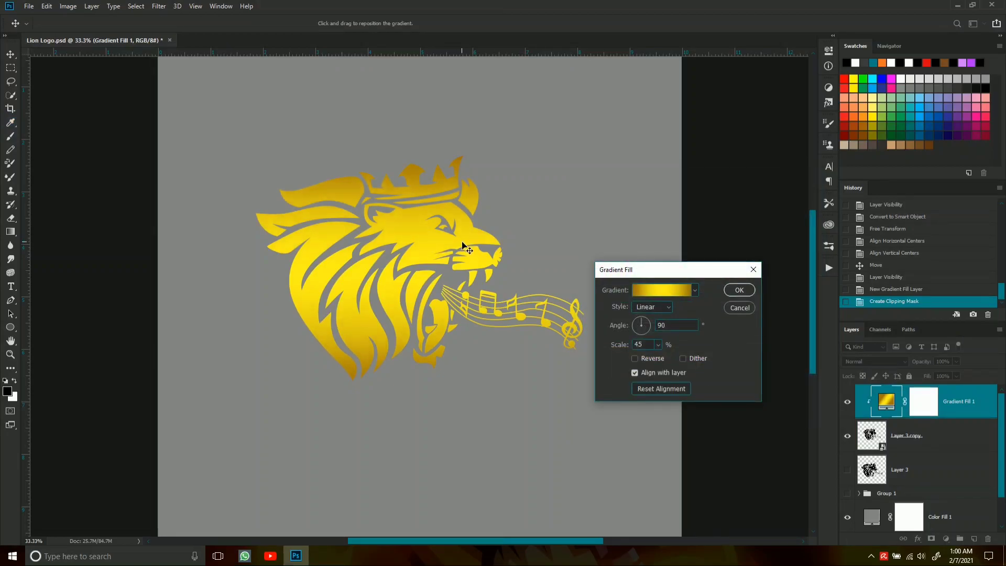
{"action": "key", "text": "Return"}
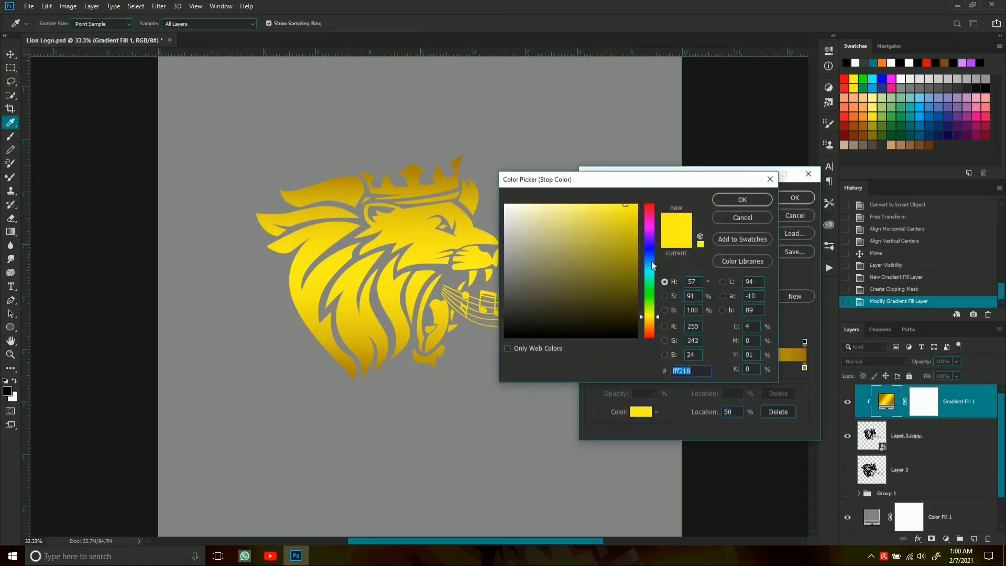
{"action": "left_click", "coordinate": [742, 200]}
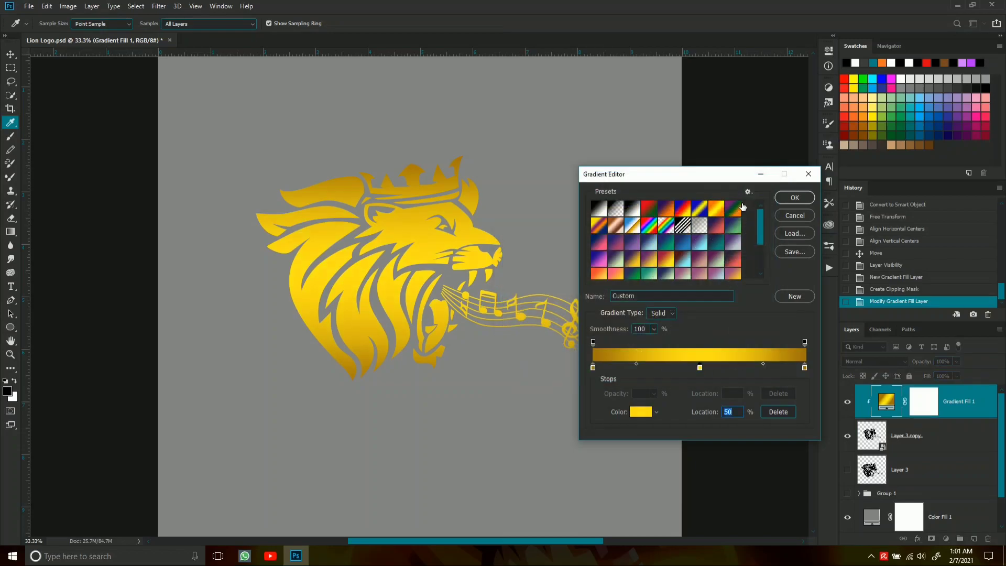
{"action": "key", "text": "Return"}
- Change the Color Fill 1 background to black
{"action": "key", "text": "ctrl+minus"}
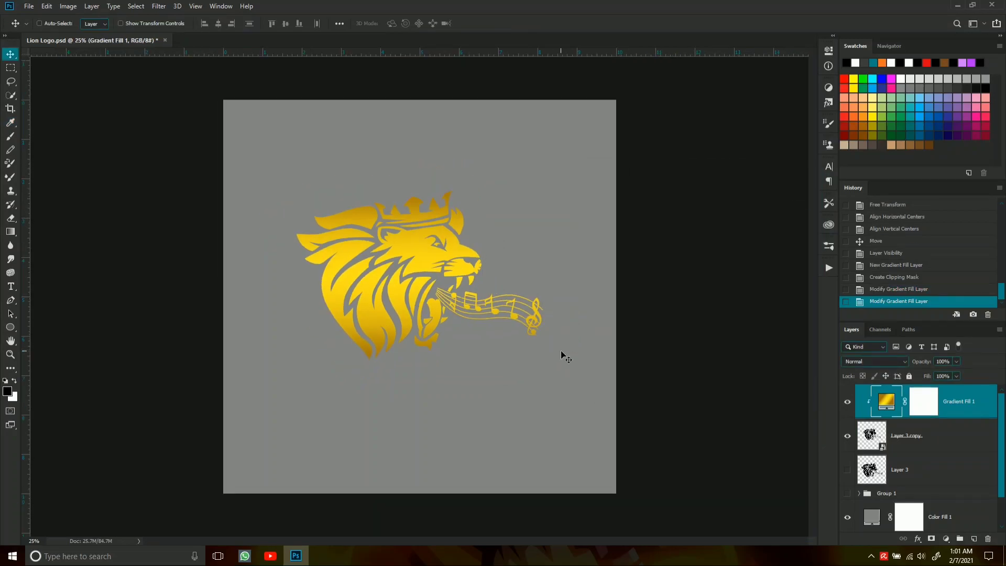
{"action": "key", "text": "b"}
{"action": "left_click", "coordinate": [847, 402]}
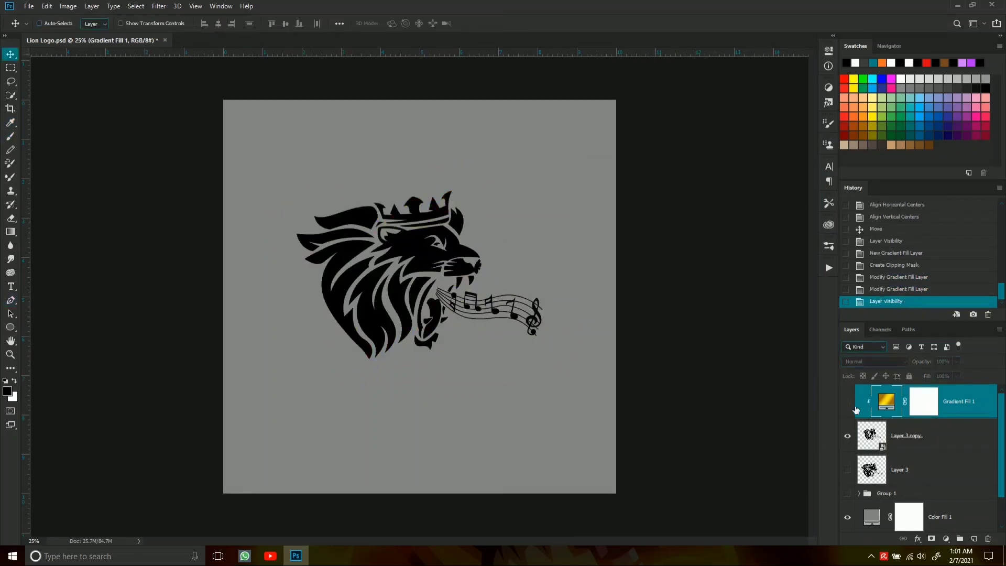
{"action": "double_click", "coordinate": [871, 516]}
{"action": "left_click", "coordinate": [756, 201]}
- Nudge the gold lion slightly to the right and start a text box below it
{"action": "key", "text": "ctrl+minus"}
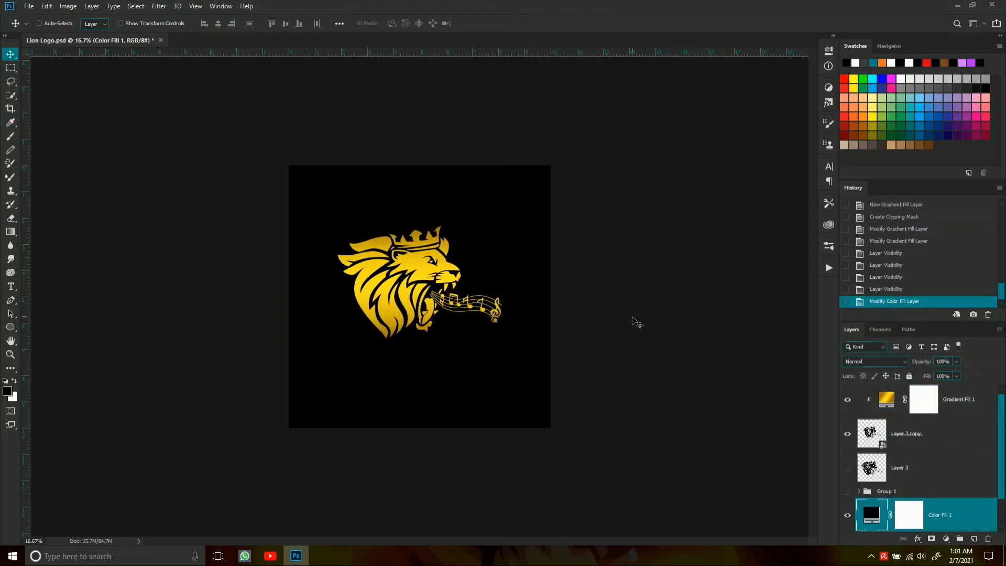
{"action": "key", "text": "alt+bracketright"}
{"action": "left_click_drag", "start_coordinate": [440, 286], "coordinate": [447, 286]}
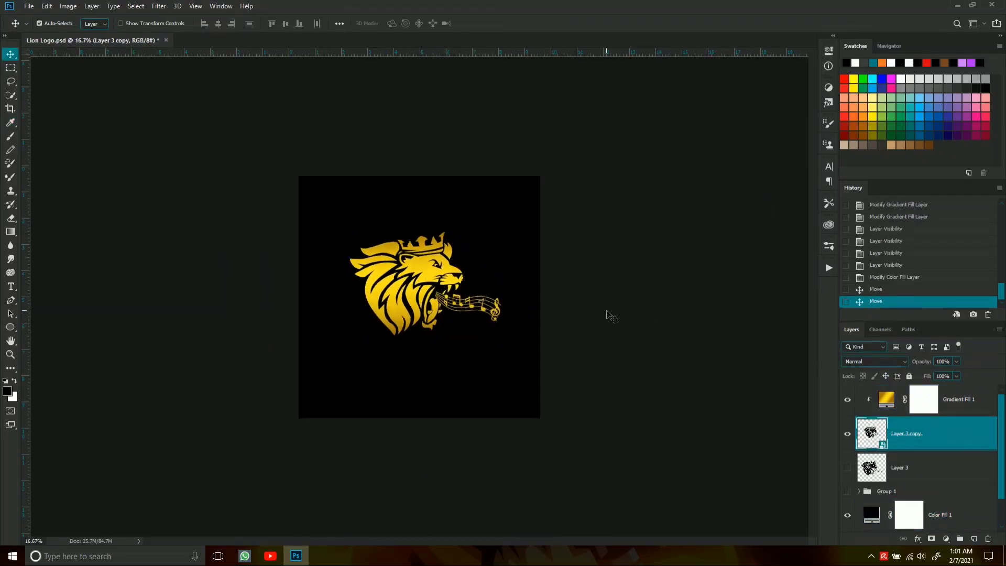
{"action": "key", "text": "ctrl+plus"}
{"action": "key", "text": "ctrl+plus"}
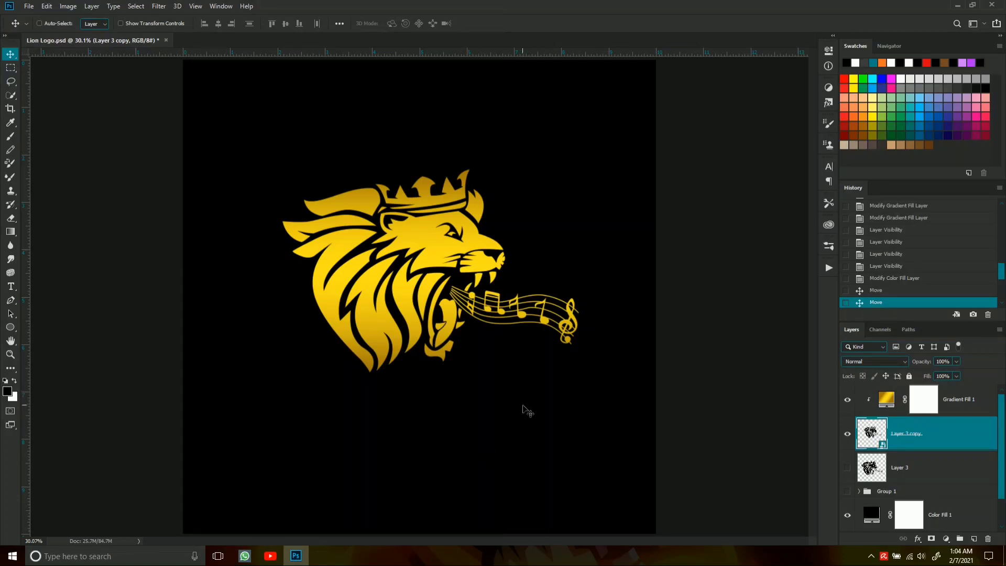
{"action": "key", "text": "t"}
{"action": "left_click", "coordinate": [338, 450]}
- Set the text size to 72 pt, keep the gradient clipped to the lion only, and type the text
{"action": "left_click", "coordinate": [266, 24]}
{"action": "left_click", "coordinate": [246, 163]}
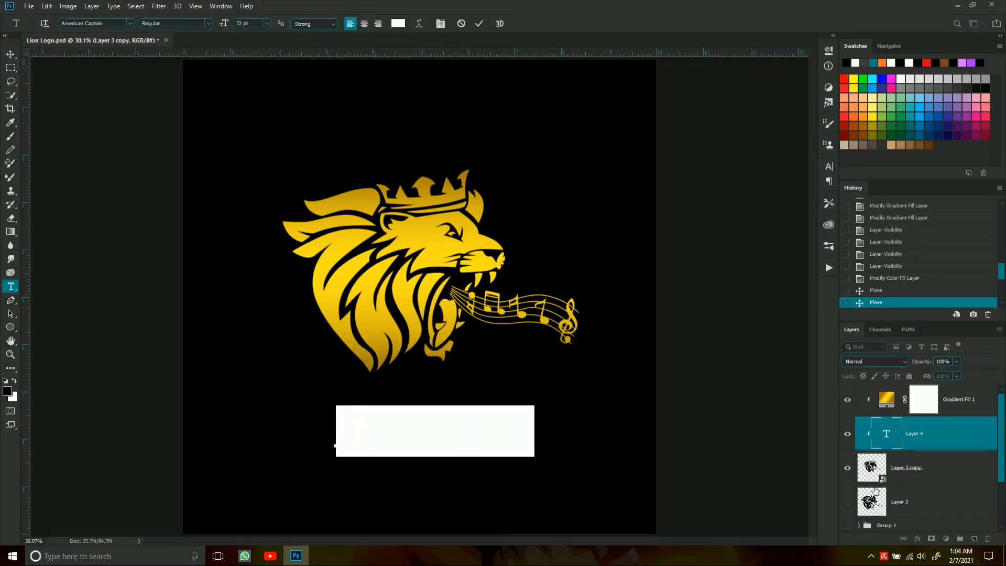
{"action": "left_click", "coordinate": [891, 451], "text": "alt"}
{"action": "left_click_drag", "start_coordinate": [961, 428], "coordinate": [961, 388]}
{"action": "left_click", "coordinate": [891, 452], "text": "alt"}
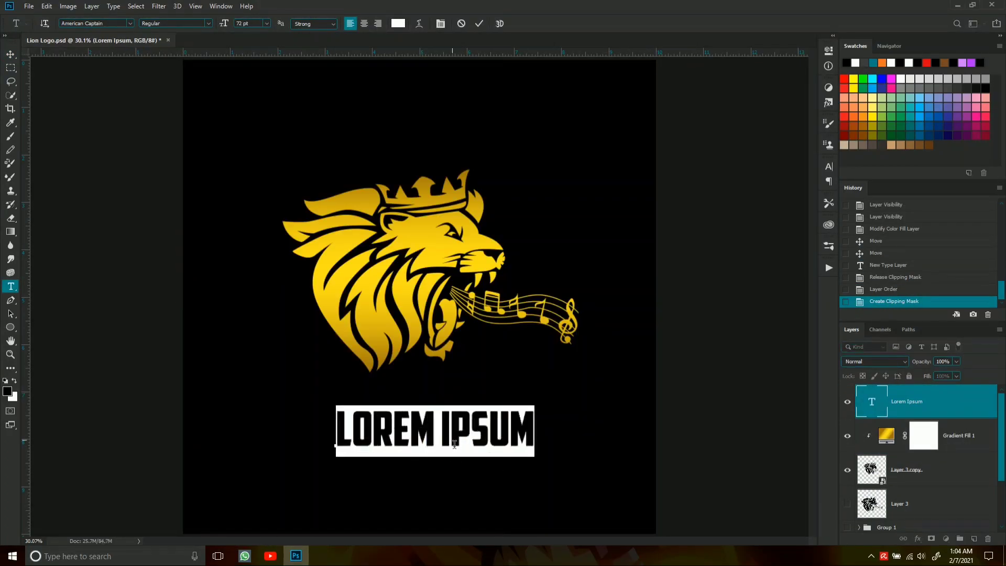
{"action": "type", "text": "3DTRE"}
- Set the 3DTRE text to the Damages font in Regular style and commit it
{"action": "left_click", "coordinate": [130, 23]}
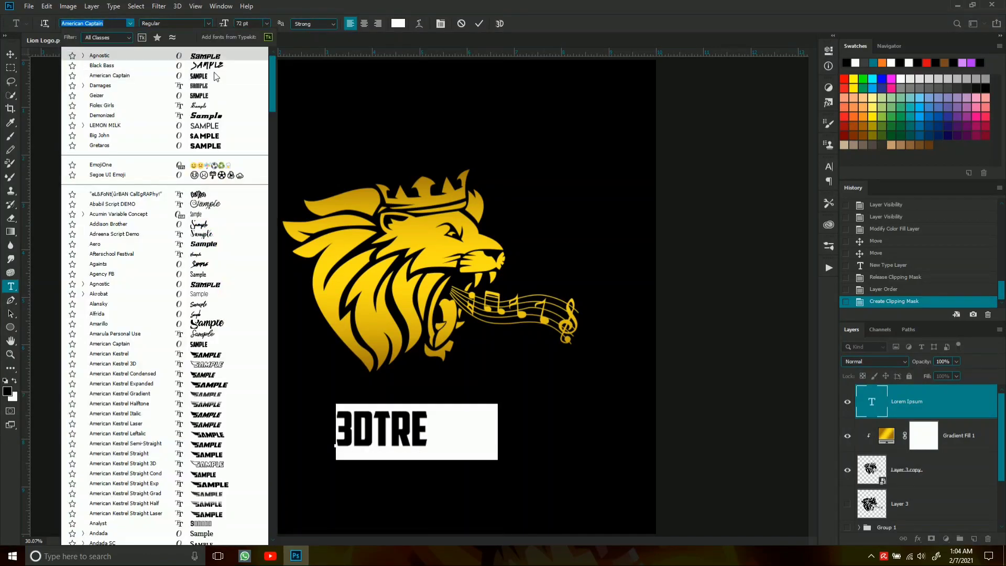
{"action": "left_click", "coordinate": [219, 82]}
{"action": "left_click", "coordinate": [210, 23]}
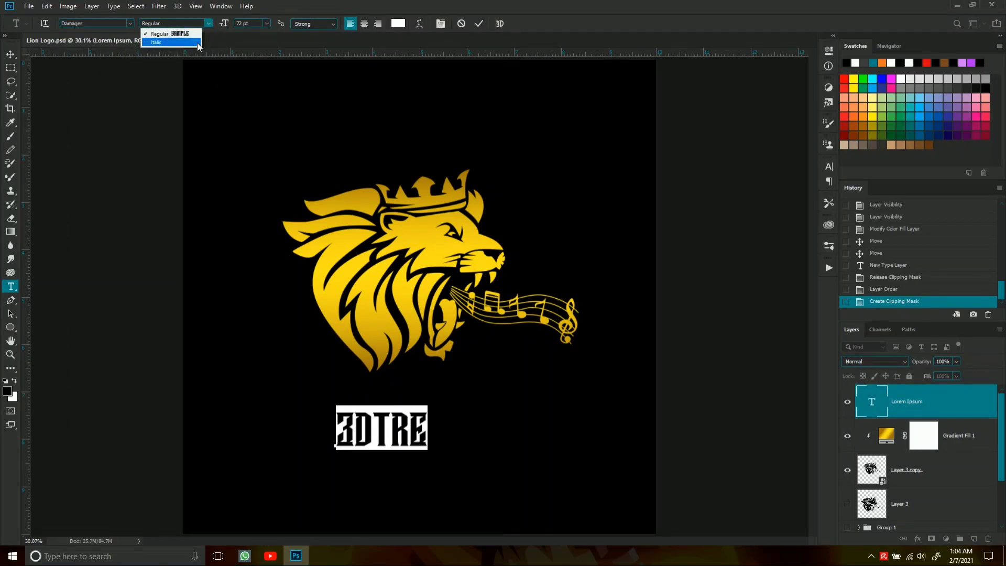
{"action": "left_click", "coordinate": [206, 37]}
{"action": "key", "text": "v"}
- Enlarge the 3DTRE text to about 148% beneath the lion
{"action": "key", "text": "ctrl+t"}
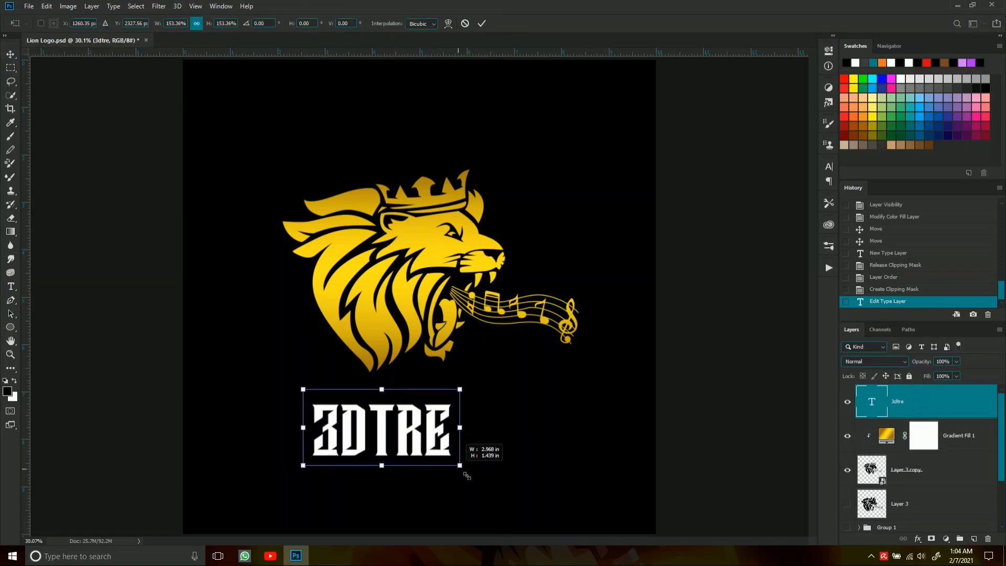
{"action": "mouse_move", "coordinate": [428, 447]}
{"action": "left_mouse_down"}
{"action": "mouse_move", "coordinate": [450, 463]}
{"action": "mouse_move", "coordinate": [457, 428]}
{"action": "left_mouse_up"}
{"action": "key", "text": "Return"}
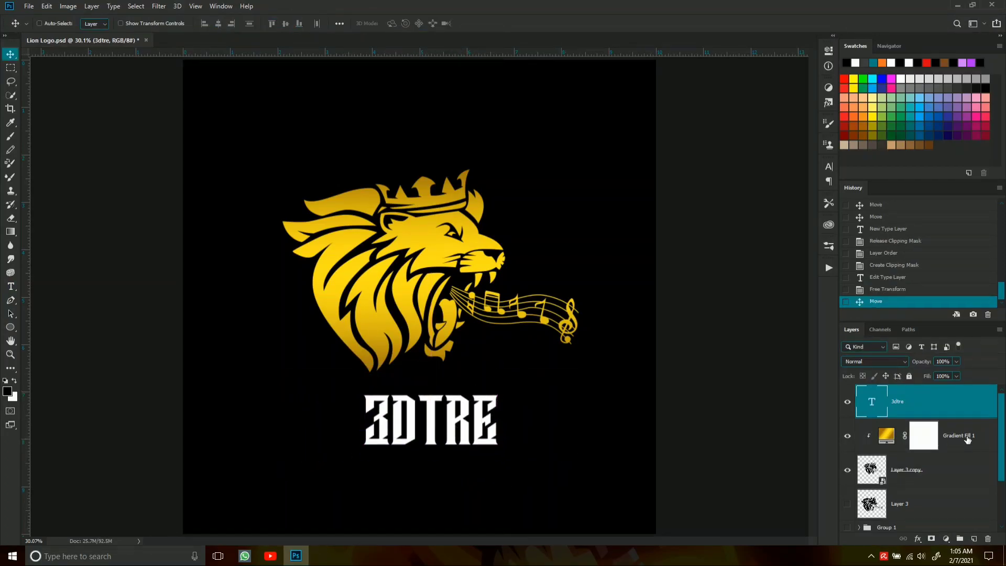
{"action": "left_click", "coordinate": [964, 435]}
- Duplicate the gold gradient fill, clip it to the 3DTRE text, and set its scale to 10%
{"action": "key", "text": "ctrl+j"}
{"action": "left_click_drag", "start_coordinate": [964, 436], "coordinate": [957, 394]}
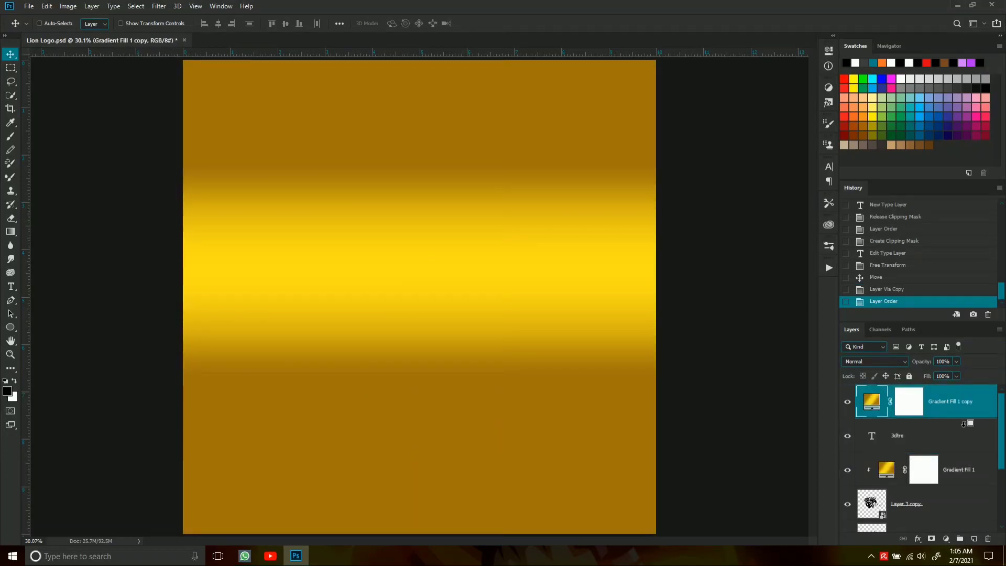
{"action": "key", "text": "ctrl+alt+g"}
{"action": "left_click", "coordinate": [848, 402]}
{"action": "left_click", "coordinate": [847, 402]}
{"action": "double_click", "coordinate": [886, 402]}
{"action": "mouse_move", "coordinate": [430, 420]}
{"action": "left_mouse_down"}
{"action": "mouse_move", "coordinate": [440, 435]}
{"action": "mouse_move", "coordinate": [468, 419]}
{"action": "left_mouse_up"}
{"action": "left_click_drag", "start_coordinate": [655, 360], "coordinate": [467, 436]}
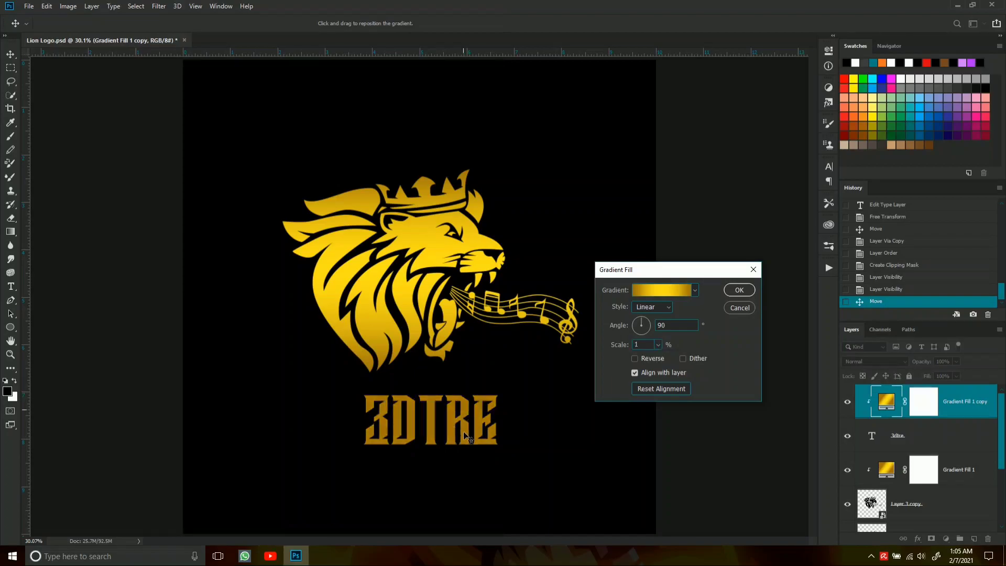
{"action": "left_click", "coordinate": [659, 345]}
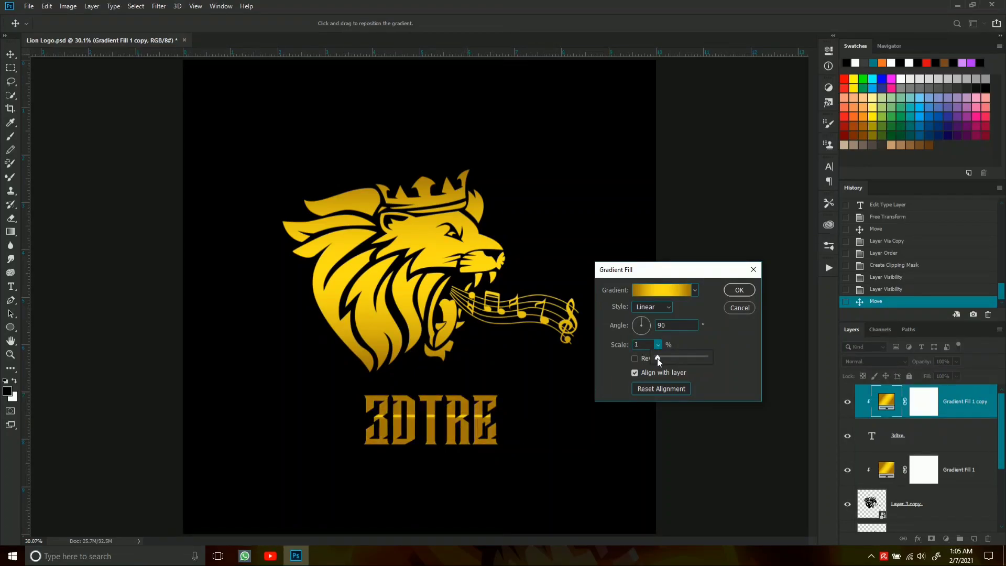
{"action": "left_click_drag", "start_coordinate": [658, 358], "coordinate": [657, 358]}
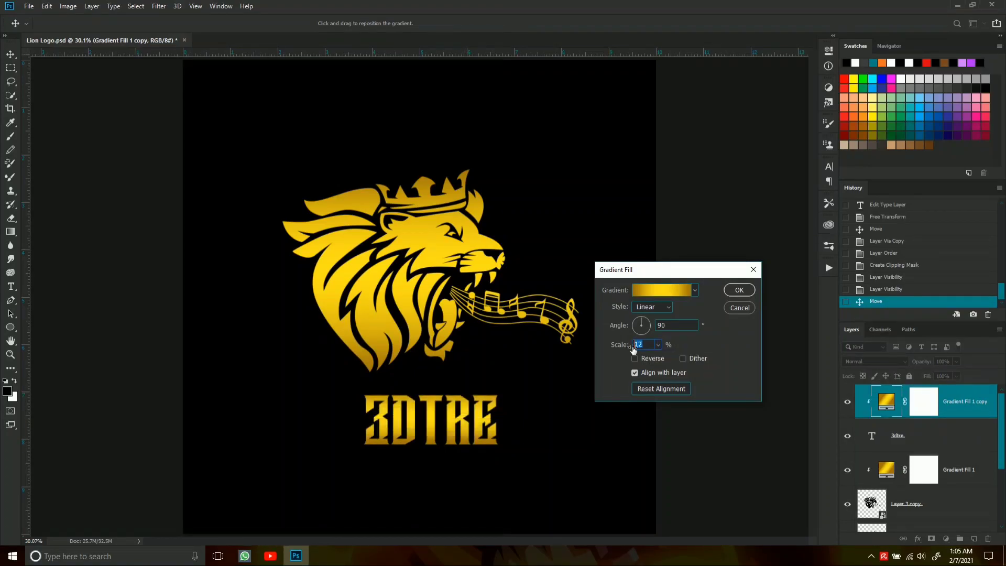
{"action": "left_click", "coordinate": [745, 292]}
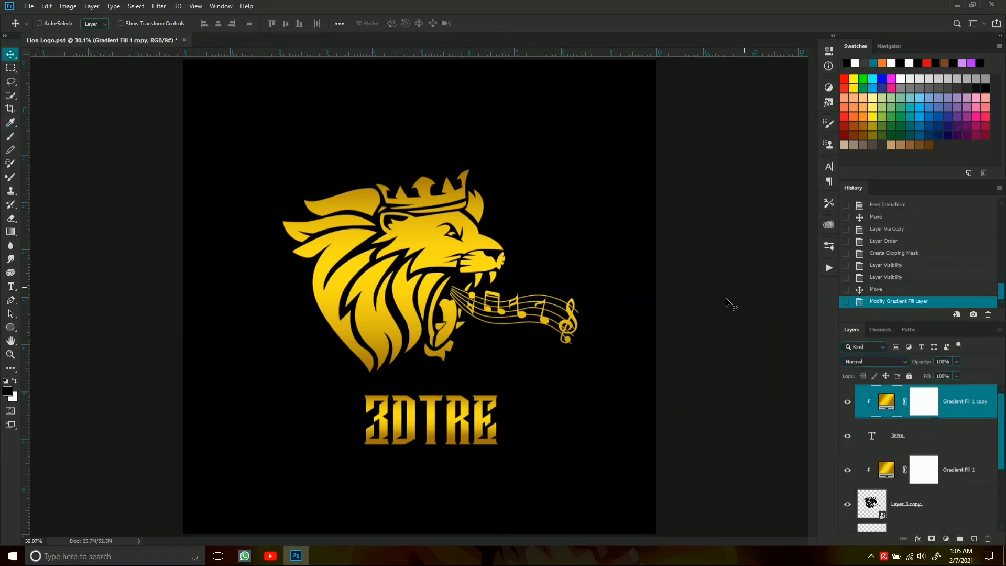
- Stretch the 3DTRE text and its gradient to about 107% width and 95% height
{"action": "key", "text": "ctrl+minus"}
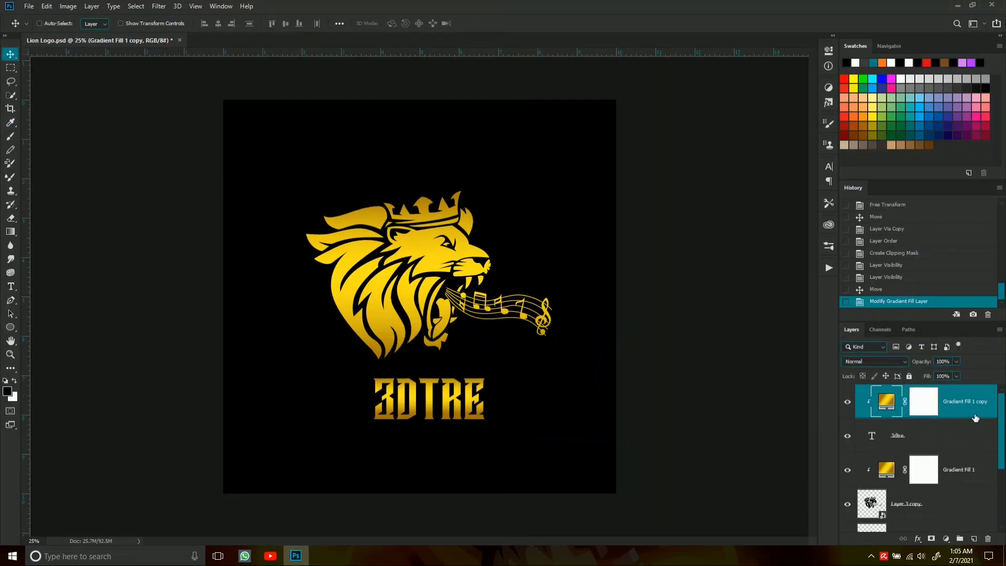
{"action": "left_click", "coordinate": [935, 438]}
{"action": "key", "text": "ctrl+t"}
{"action": "left_click_drag", "start_coordinate": [487, 421], "coordinate": [492, 427]}
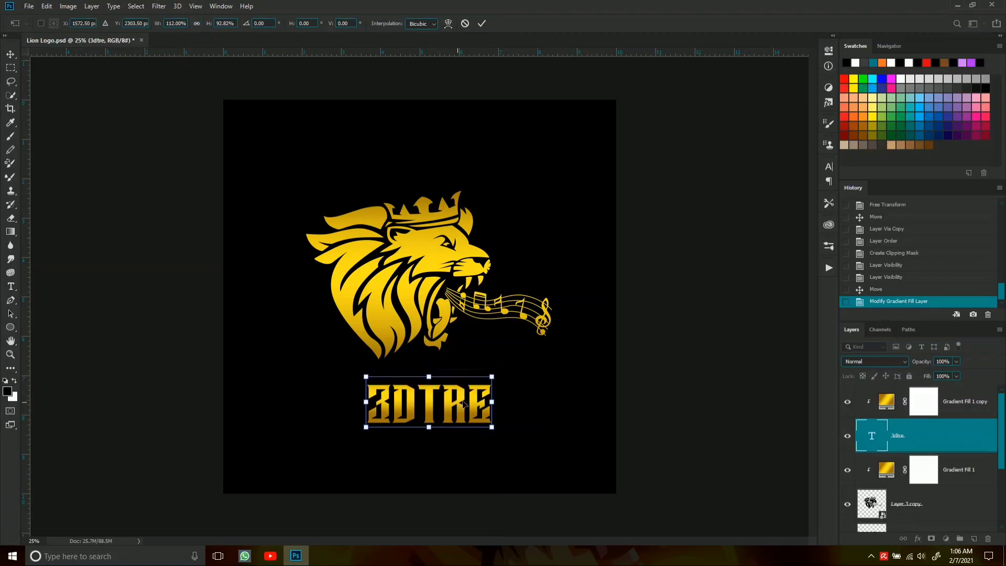
{"action": "key", "text": "Return"}
{"action": "key", "text": "ctrl+z"}
{"action": "key", "text": "shift+alt+bracketright"}
{"action": "key", "text": "ctrl+t"}
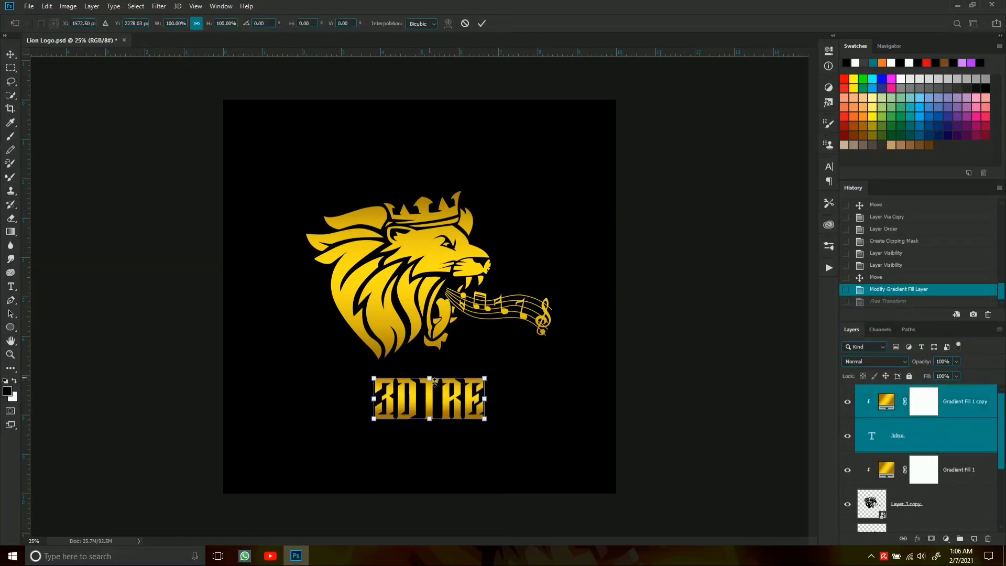
{"action": "left_click_drag", "start_coordinate": [485, 419], "coordinate": [493, 426]}
{"action": "key", "text": "Return"}
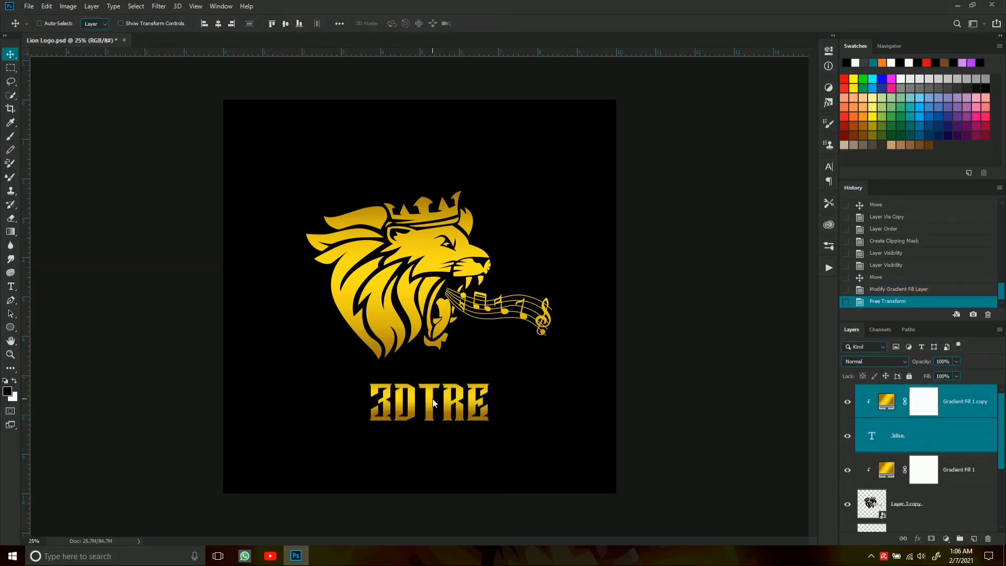
{"action": "left_click", "coordinate": [887, 402]}
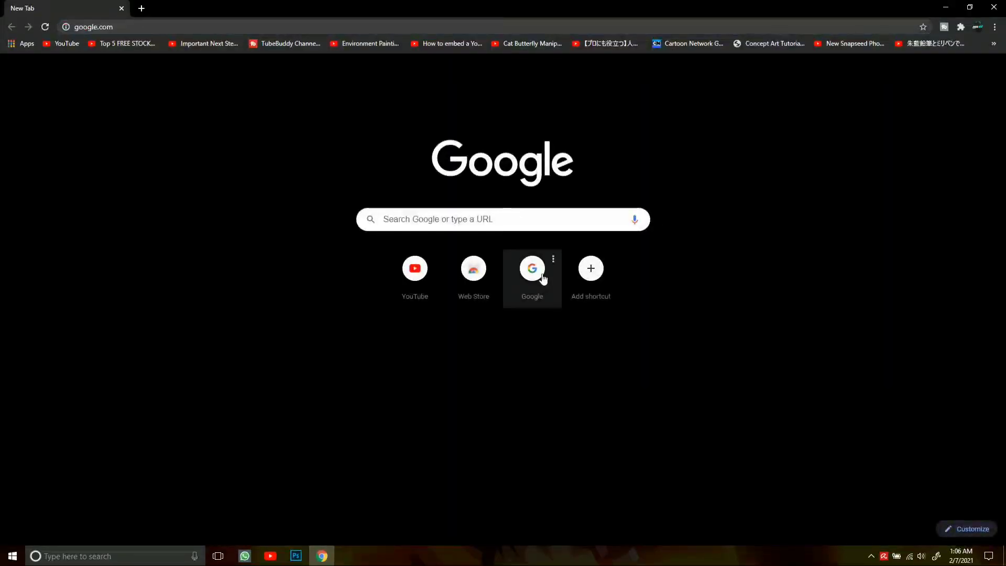
- Search Google Images for 'background black leather'
{"action": "left_click", "coordinate": [542, 278]}
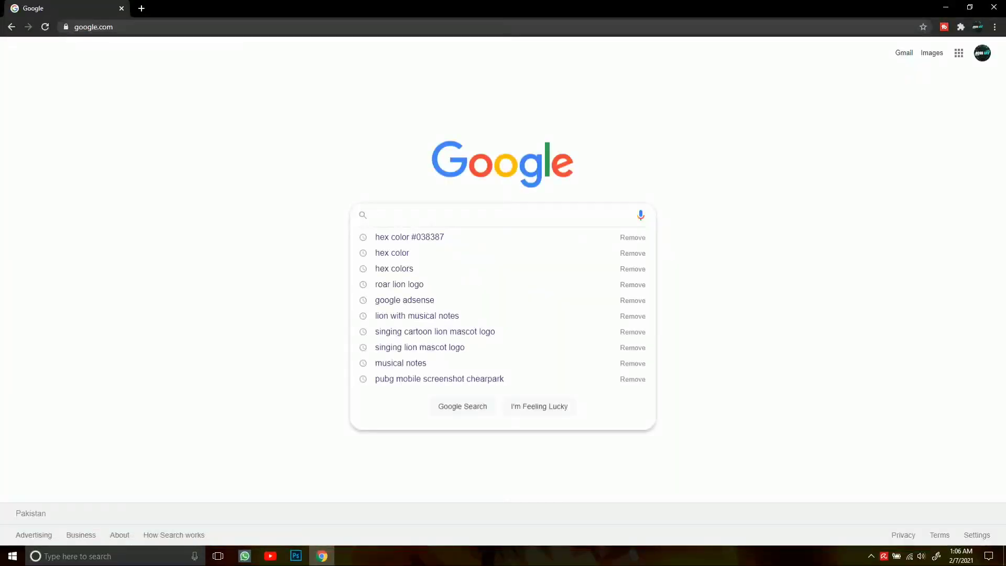
{"action": "type", "text": "blackground l"}
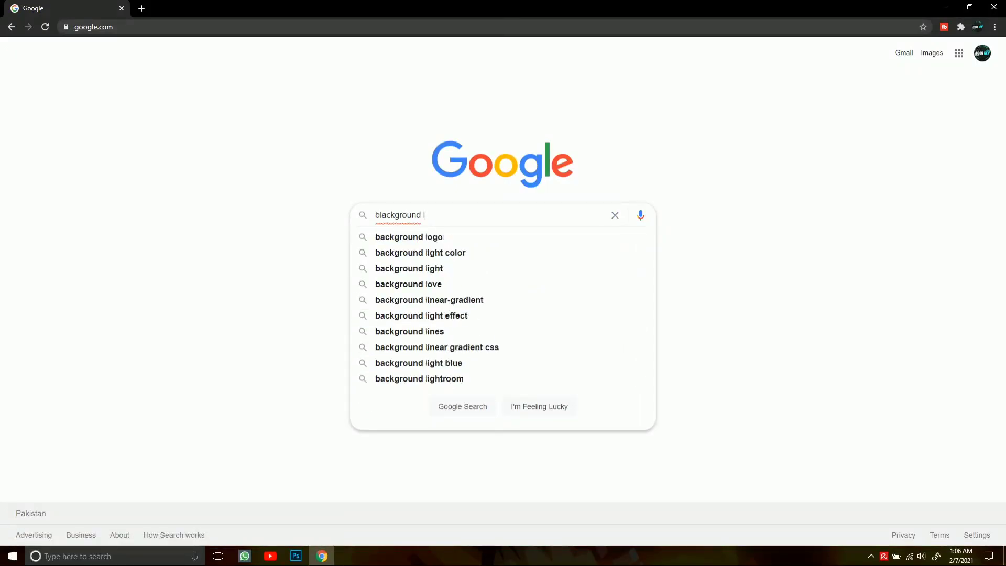
{"action": "type", "text": "eghter"}
{"action": "left_click", "coordinate": [428, 237]}
{"action": "double_click", "coordinate": [152, 58]}
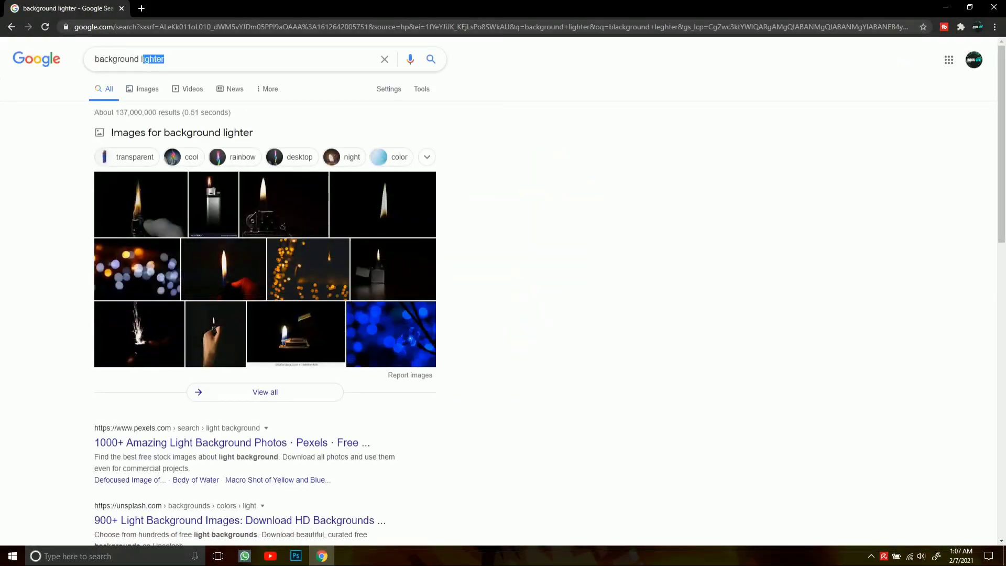
{"action": "type", "text": "llether"}
{"action": "left_click", "coordinate": [143, 88]}
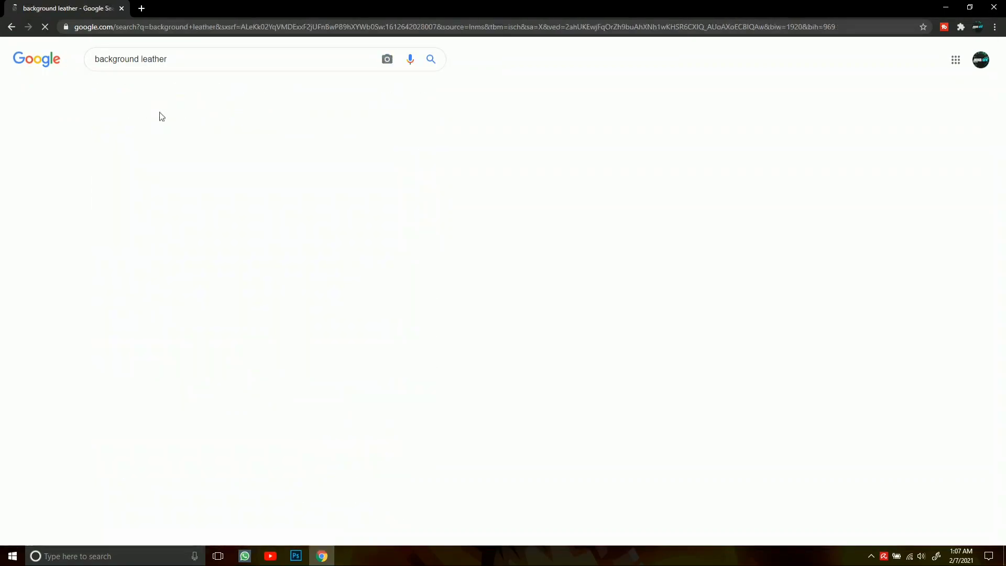
{"action": "type", "text": "black"}
{"action": "key", "text": "Return"}
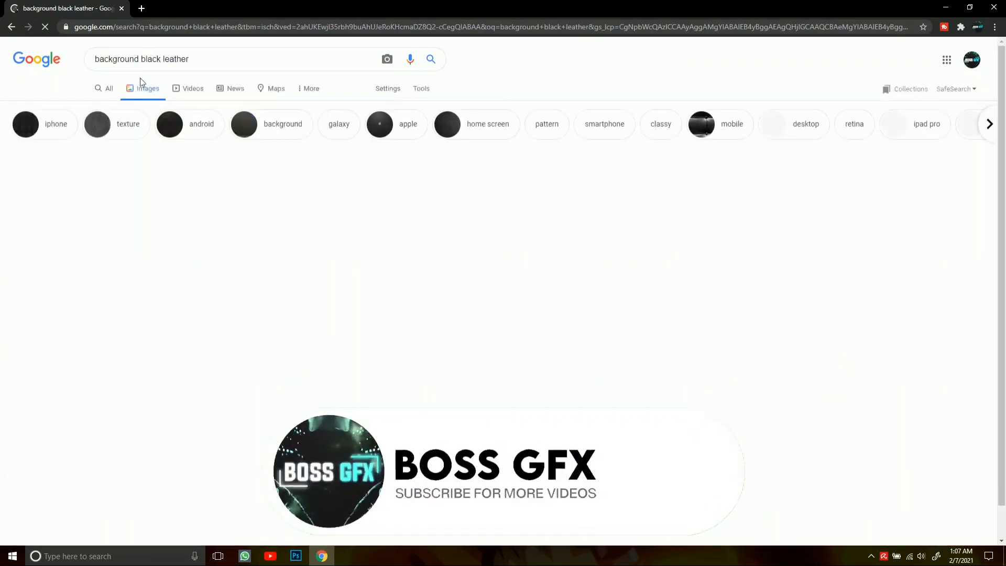
- Open the VectorStock black leather texture at full size in a new tab
{"action": "scroll", "coordinate": [461, 210], "scroll_direction": "down", "scroll_amount": 3}
{"action": "left_click", "coordinate": [222, 454]}
{"action": "scroll", "coordinate": [722, 340], "scroll_direction": "down", "scroll_amount": 5}
{"action": "scroll", "coordinate": [718, 333], "scroll_direction": "down", "scroll_amount": 4}
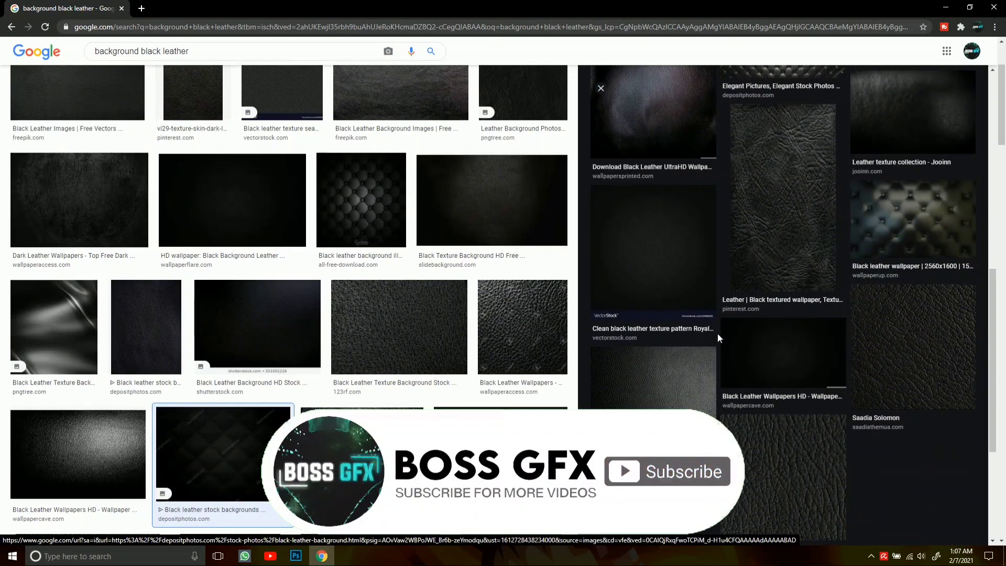
{"action": "left_click", "coordinate": [716, 333]}
{"action": "scroll", "coordinate": [697, 365], "scroll_direction": "down", "scroll_amount": 5}
{"action": "right_click", "coordinate": [694, 319]}
{"action": "left_click", "coordinate": [703, 404]}
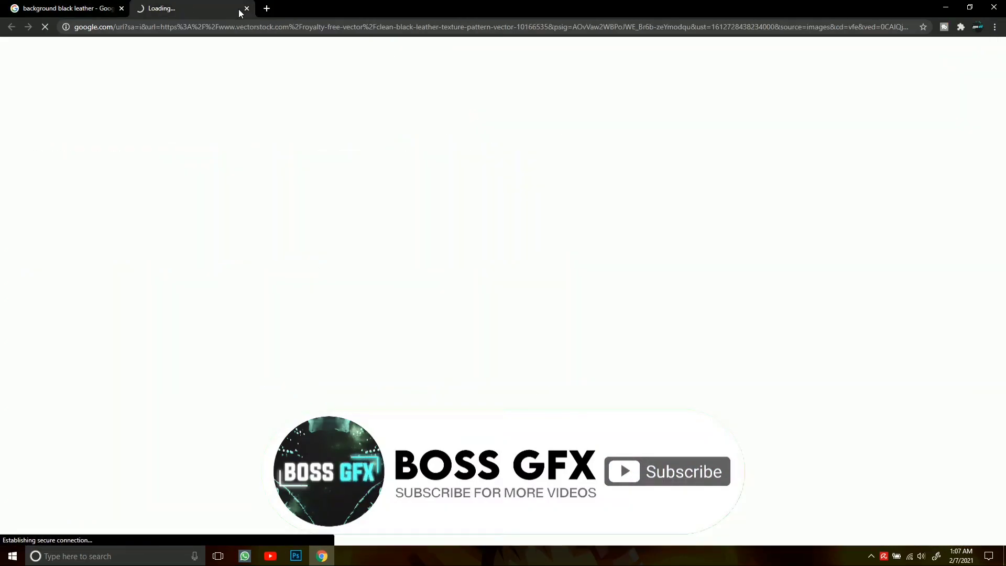
{"action": "left_click", "coordinate": [188, 8]}
- Save the leather image to the Desktop as clean-black-leather-texture-pattern-vector-10166535.jpg
{"action": "right_click", "coordinate": [419, 246]}
{"action": "left_click", "coordinate": [444, 264]}
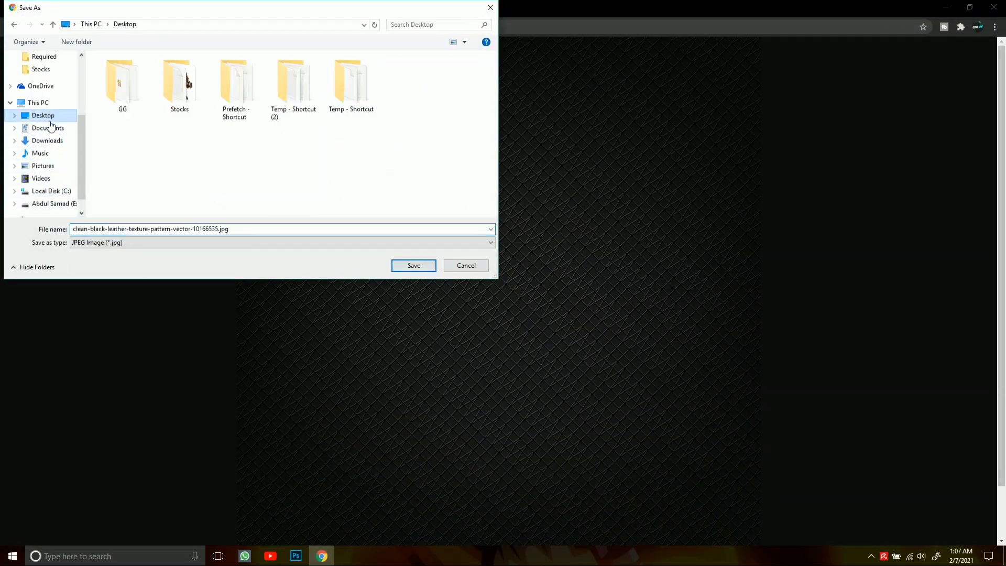
{"action": "key", "text": "Return"}
{"action": "left_click", "coordinate": [296, 556]}
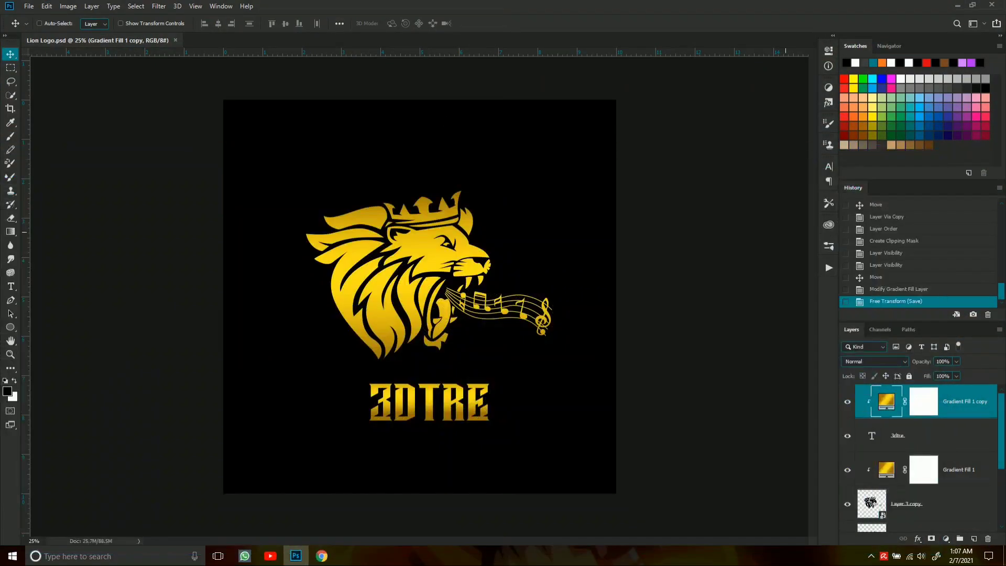
- Open the leather texture JPG and drag it into Lion Logo beneath the logo layers
{"action": "left_click", "coordinate": [29, 5]}
{"action": "left_click", "coordinate": [40, 25]}
{"action": "key", "text": "Escape"}
{"action": "key", "text": "Return"}
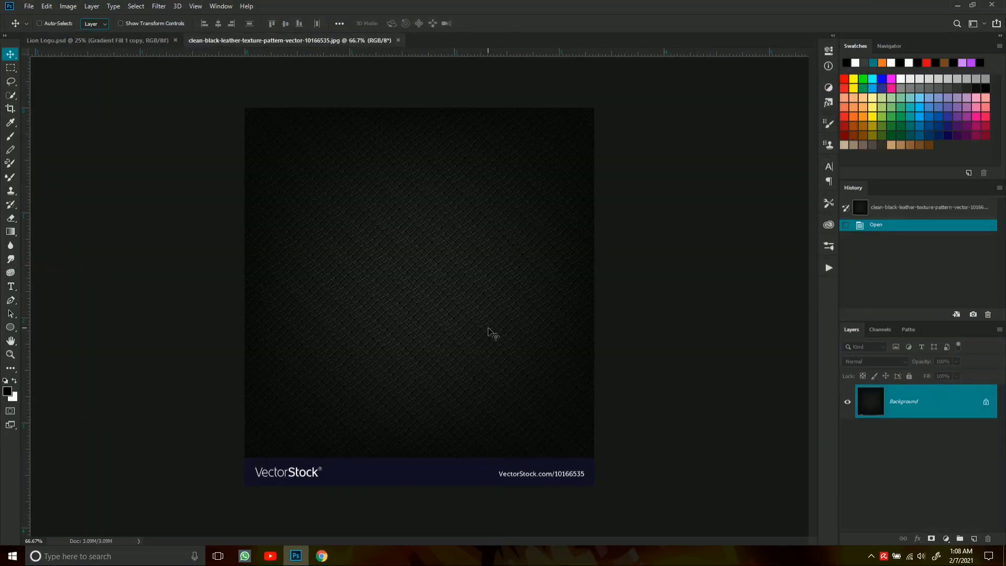
{"action": "left_click_drag", "start_coordinate": [298, 120], "coordinate": [301, 304]}
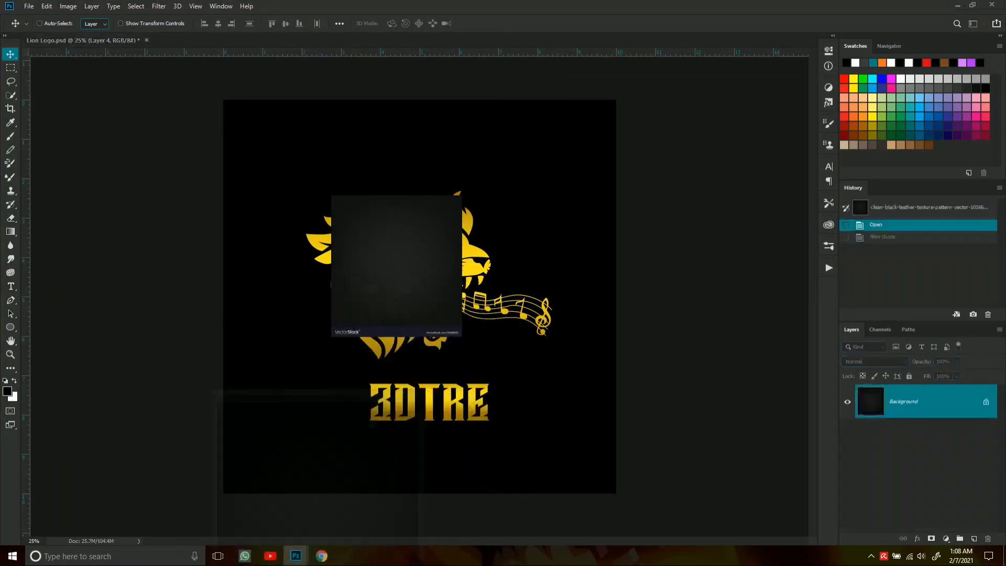
{"action": "left_click_drag", "start_coordinate": [899, 402], "coordinate": [900, 435]}
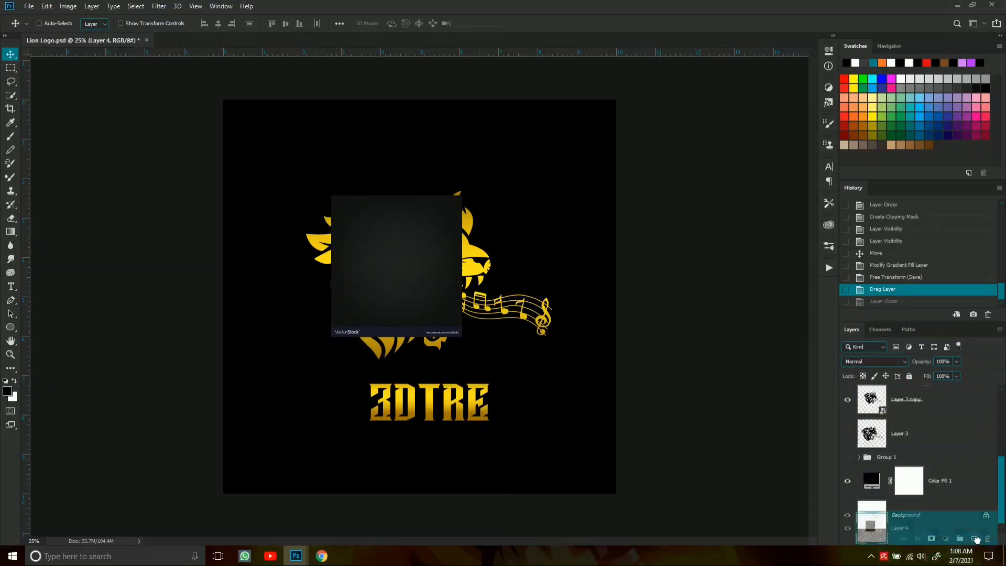
- Stretch the leather texture layer to cover the whole canvas
{"action": "key", "text": "ctrl+t"}
{"action": "key", "text": "ctrl+minus"}
{"action": "left_click_drag", "start_coordinate": [441, 318], "coordinate": [526, 414]}
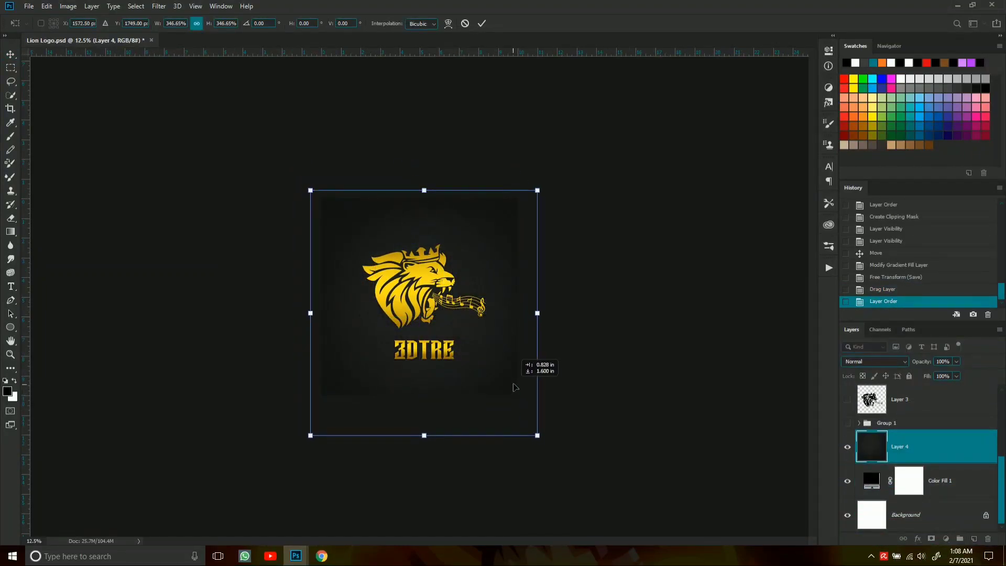
{"action": "key", "text": "Return"}
{"action": "key", "text": "ctrl+plus"}
{"action": "key", "text": "ctrl+t"}
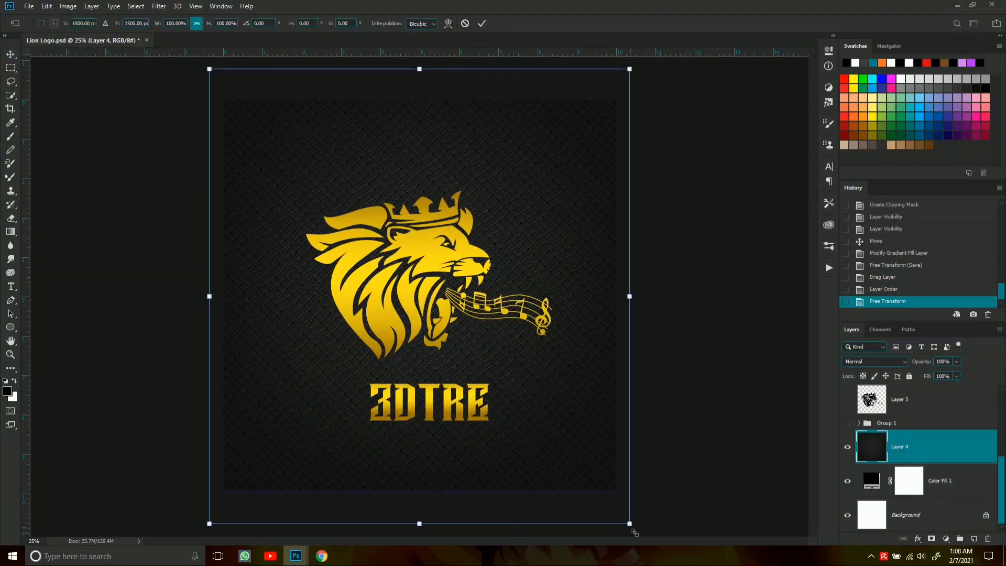
{"action": "left_click_drag", "start_coordinate": [629, 295], "coordinate": [648, 294]}
{"action": "key", "text": "Return"}
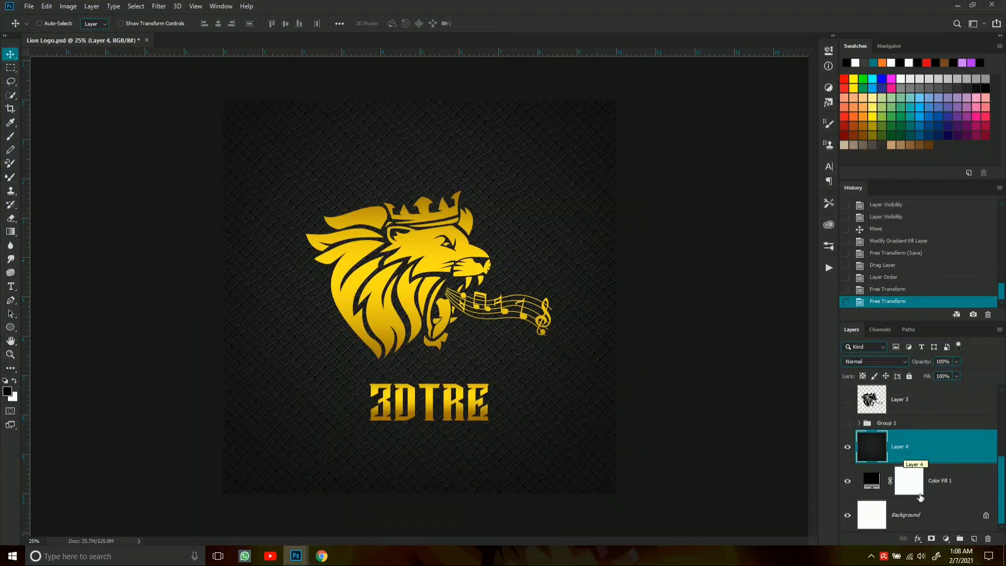
- Add a radial 200%-scale gradient fill vignette over the texture and group the logo layers
{"action": "left_click", "coordinate": [946, 538]}
{"action": "left_click", "coordinate": [933, 362]}
{"action": "left_click", "coordinate": [650, 326]}
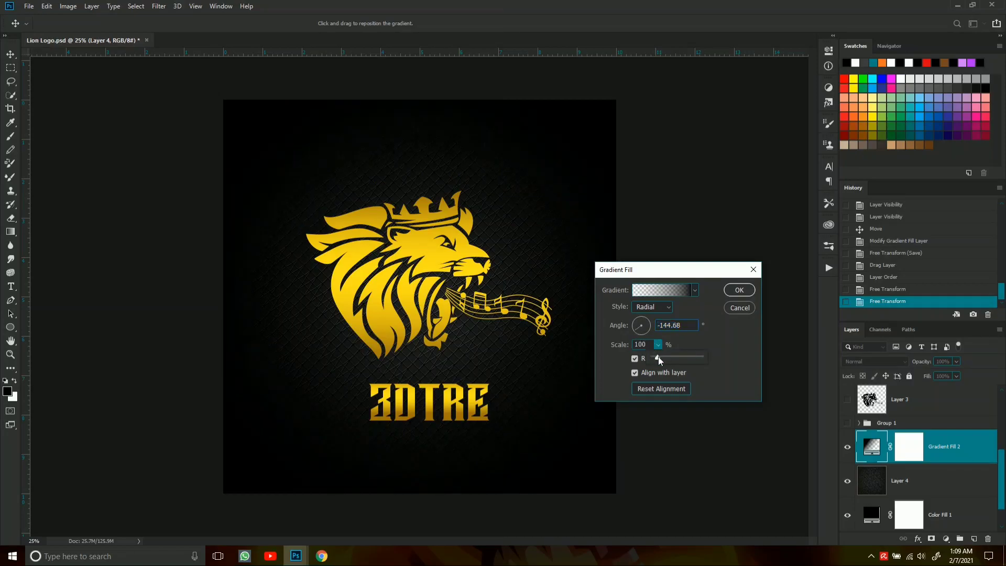
{"action": "left_click_drag", "start_coordinate": [659, 357], "coordinate": [661, 360]}
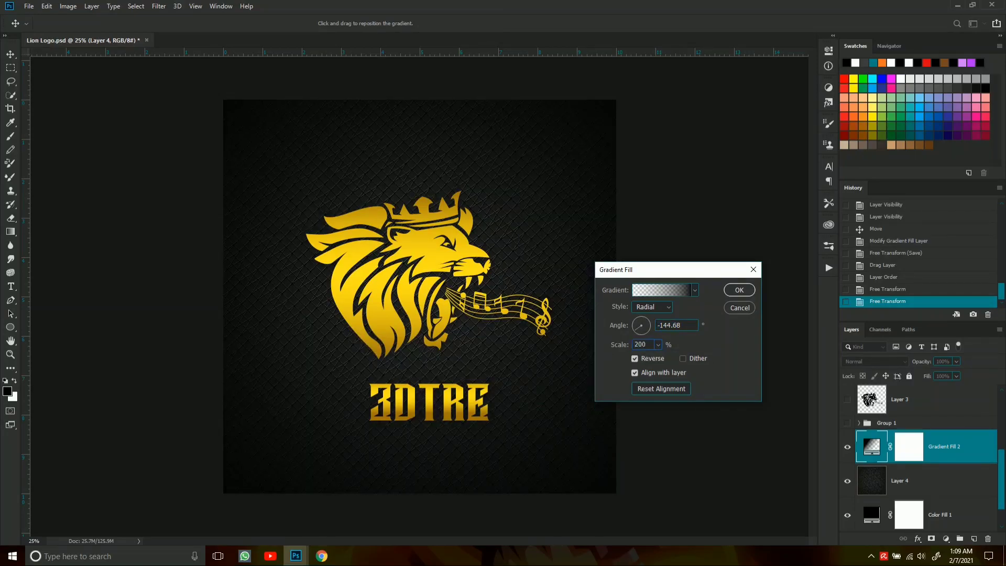
{"action": "left_click", "coordinate": [739, 290]}
{"action": "key", "text": "ctrl+minus"}
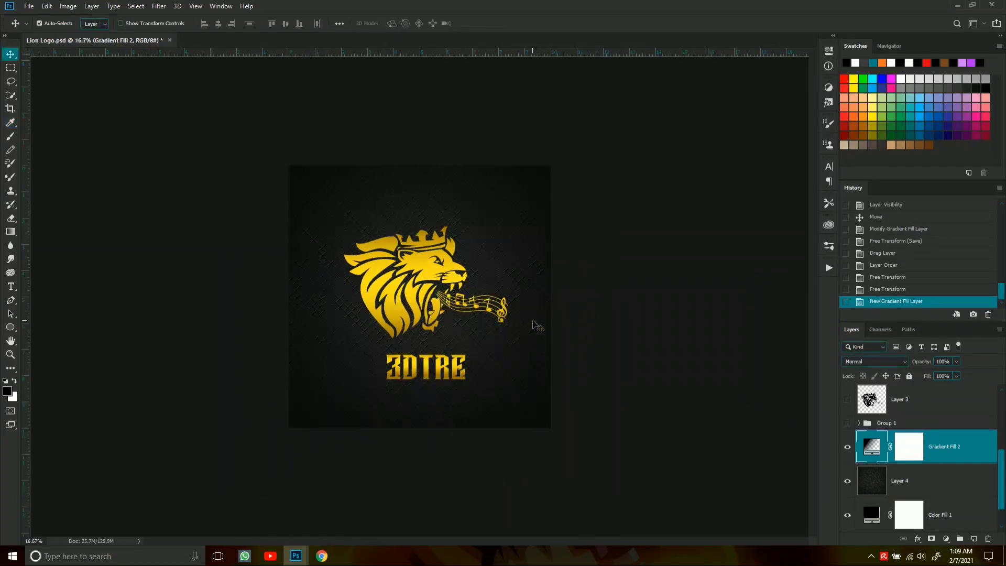
{"action": "key", "text": "ctrl+g"}
- Give Group 2 a black Normal-mode drop shadow at 100% opacity and 29 px size
{"action": "right_click", "coordinate": [938, 391]}
{"action": "left_click", "coordinate": [833, 142]}
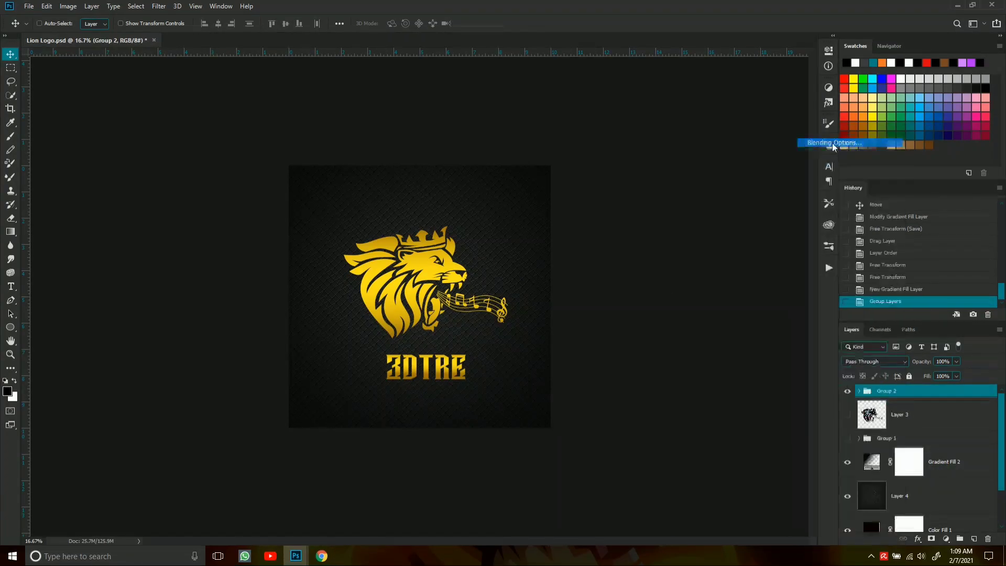
{"action": "left_click", "coordinate": [609, 398]}
{"action": "key", "text": "ctrl+plus"}
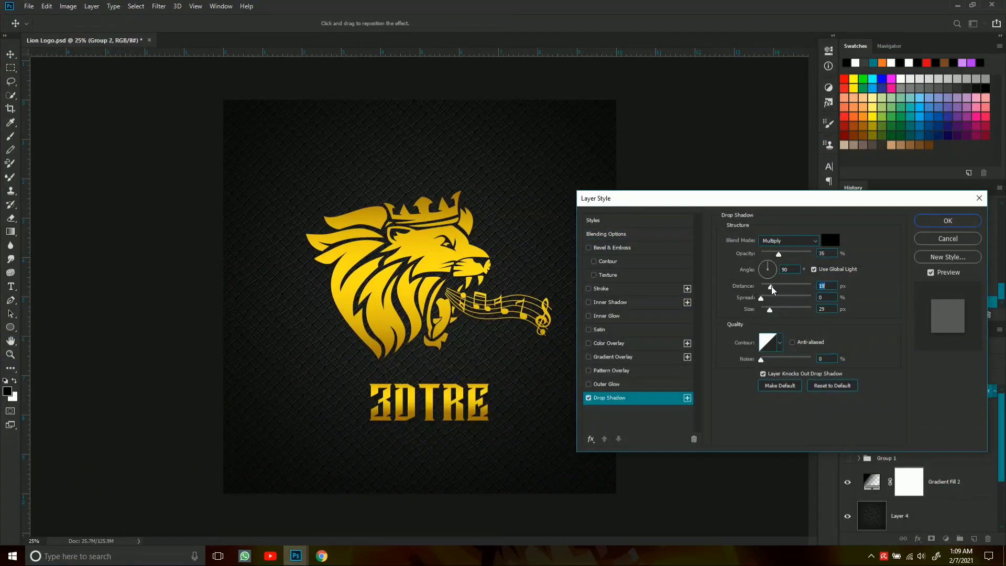
{"action": "left_click", "coordinate": [789, 241]}
{"action": "left_click_drag", "start_coordinate": [771, 287], "coordinate": [771, 291]}
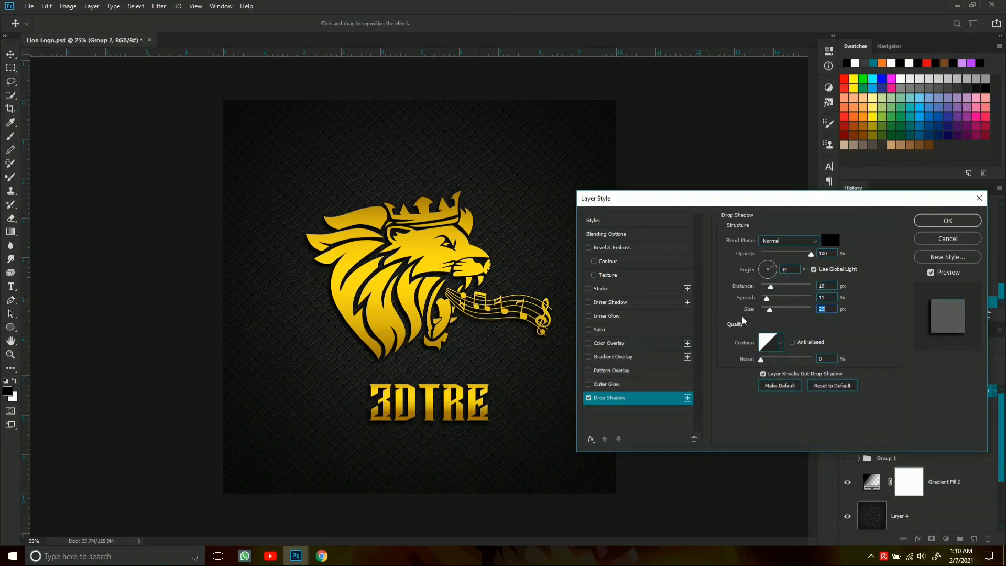
- Apply Group 2's drop shadow with 0% spread and 10 px size to the lion logo
{"action": "mouse_move", "coordinate": [766, 298]}
{"action": "left_mouse_down"}
{"action": "mouse_move", "coordinate": [766, 310]}
{"action": "mouse_move", "coordinate": [774, 287]}
{"action": "left_mouse_up"}
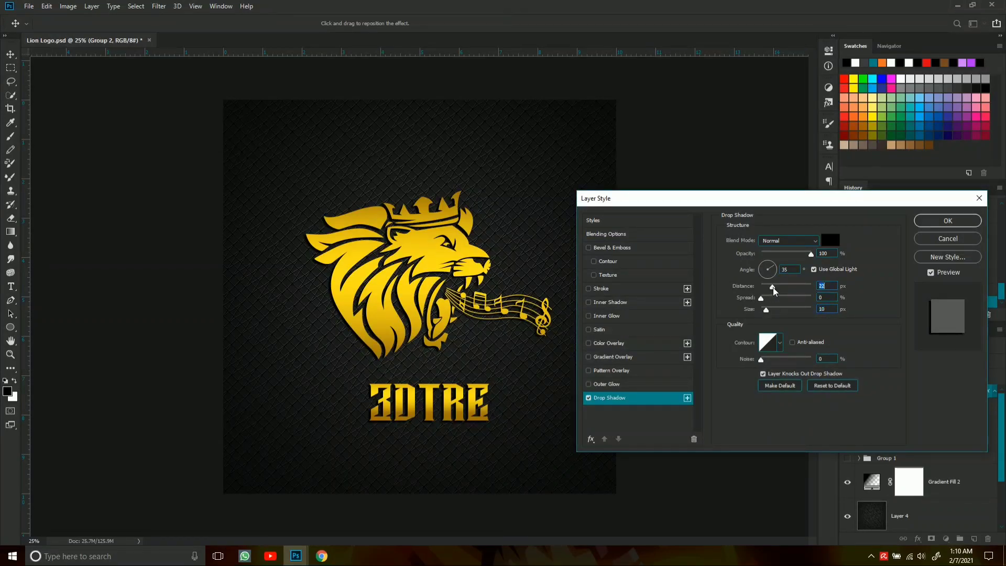
{"action": "key", "text": "Return"}
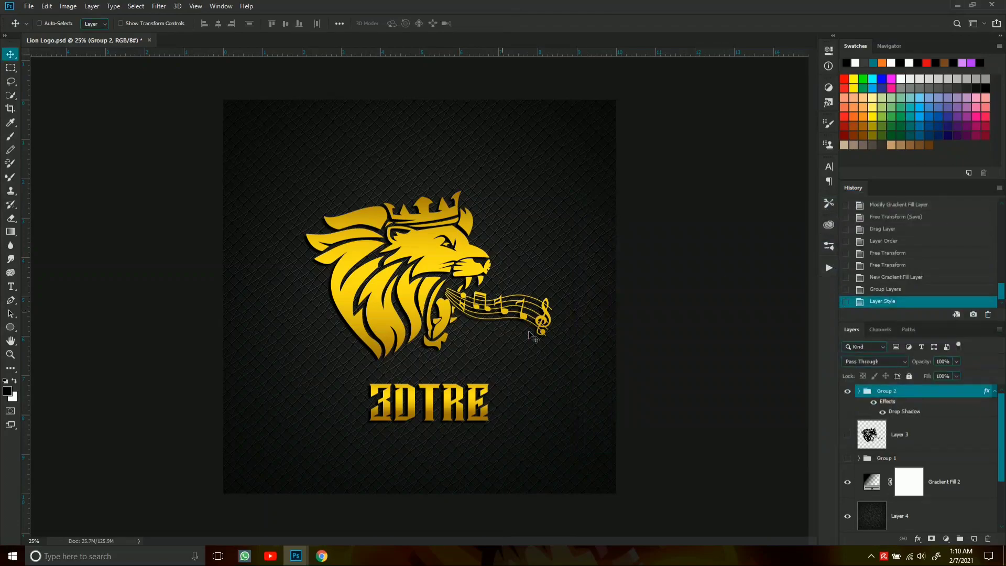
{"action": "key", "text": "ctrl+plus"}
{"action": "key", "text": "ctrl+minus"}
{"action": "key", "text": "ctrl+minus"}
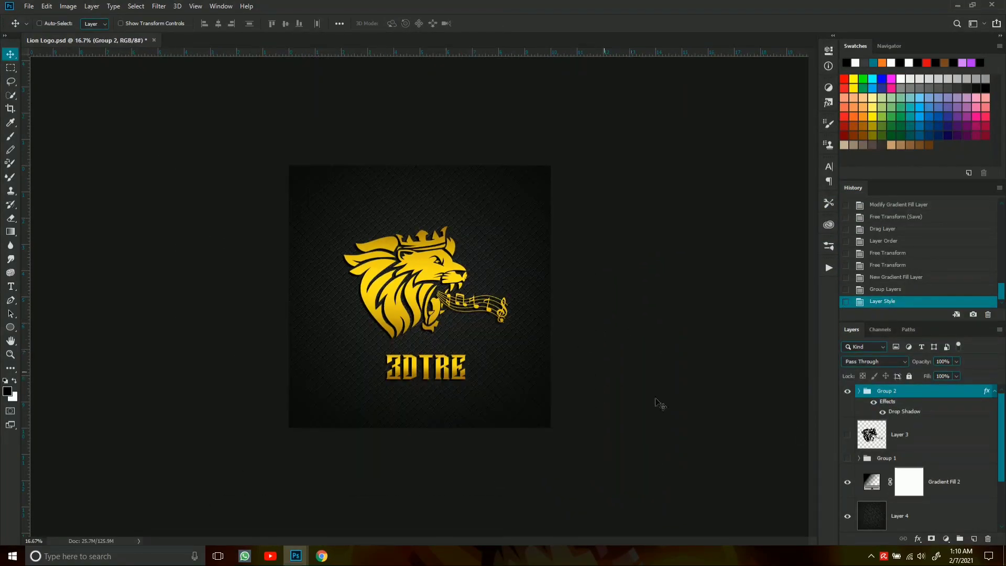